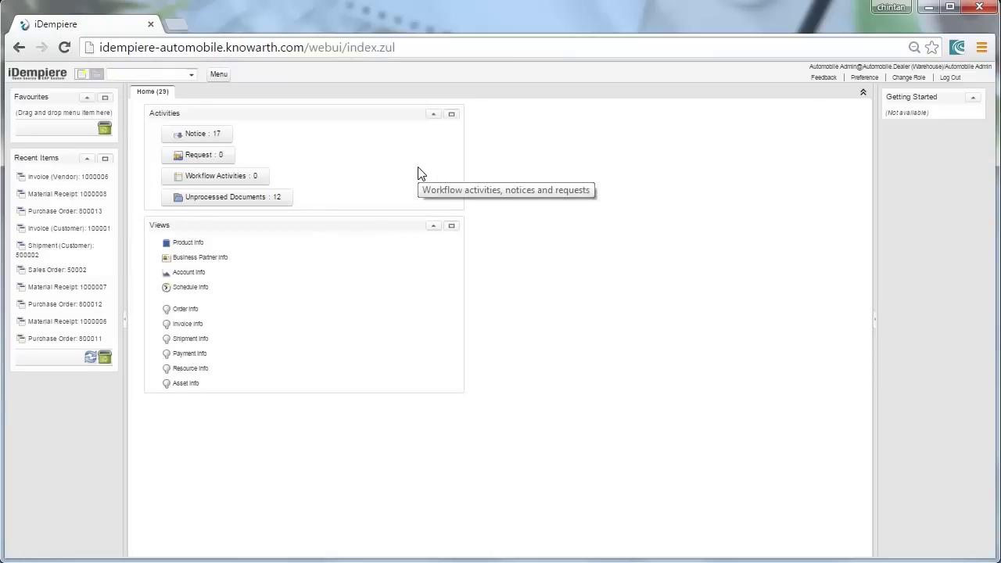
# - Open the Purchase Order window and start a new record with target document type Purchase Order
pyautogui.click(171, 75)
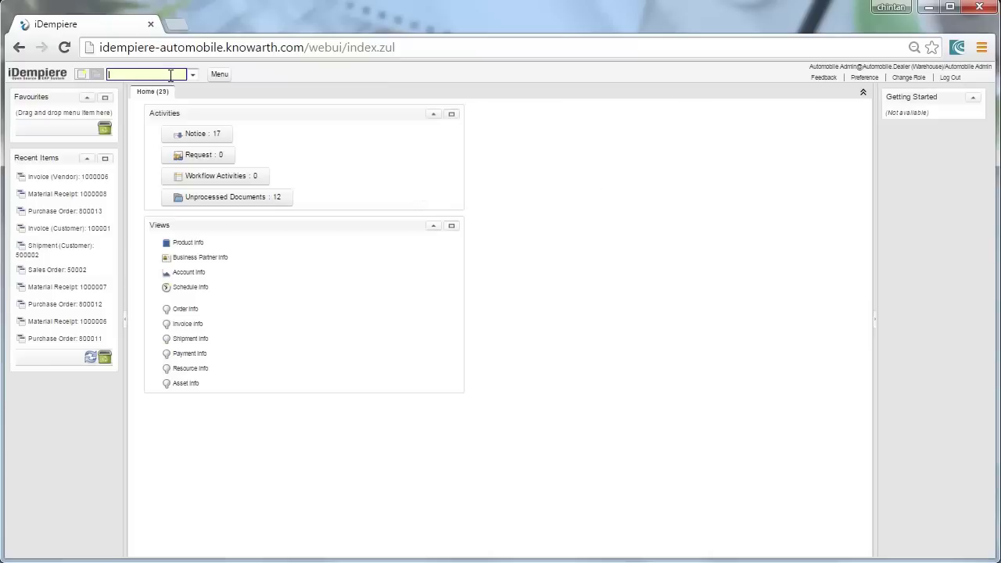
pyautogui.write('purchase')
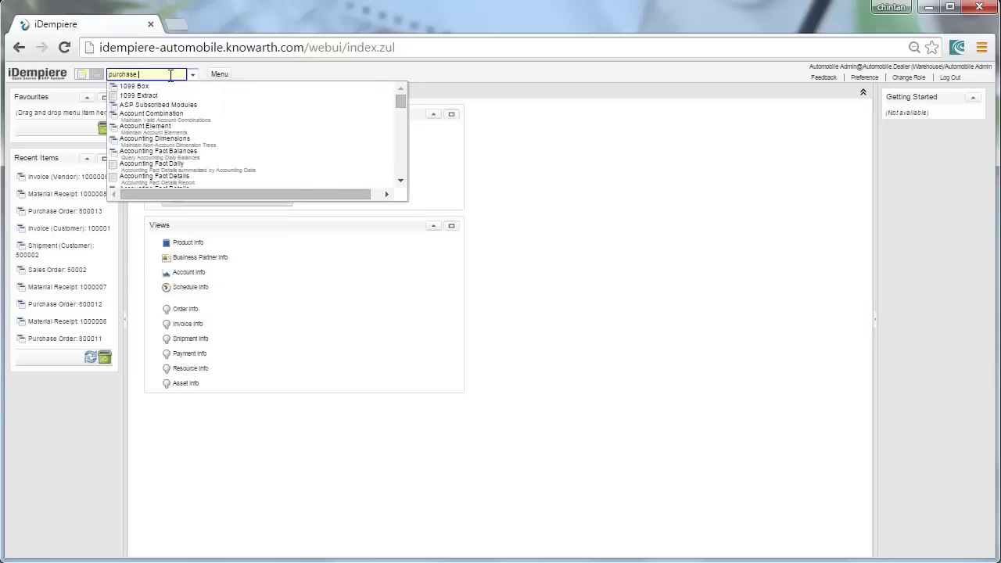
pyautogui.click(164, 100)
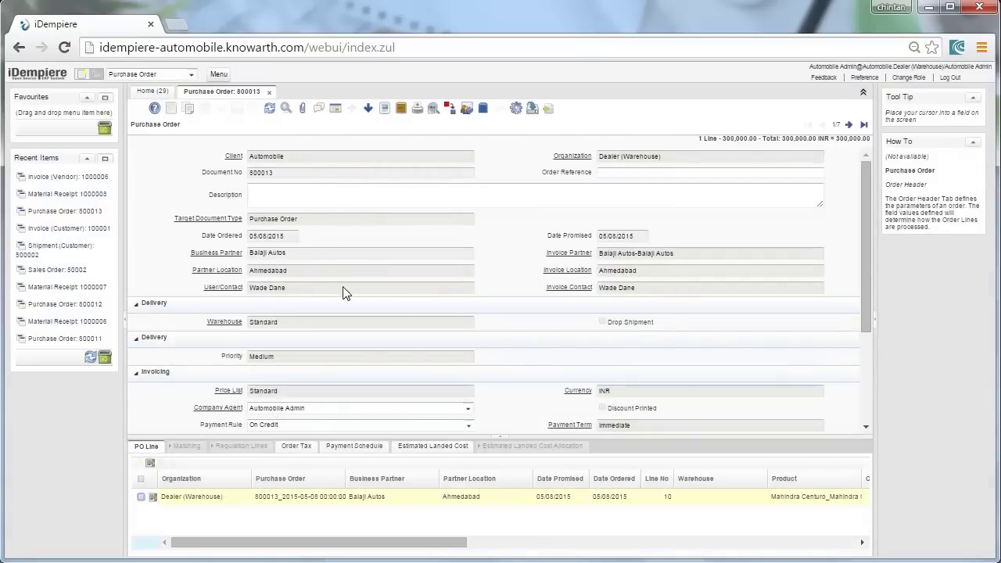
pyautogui.click(170, 108)
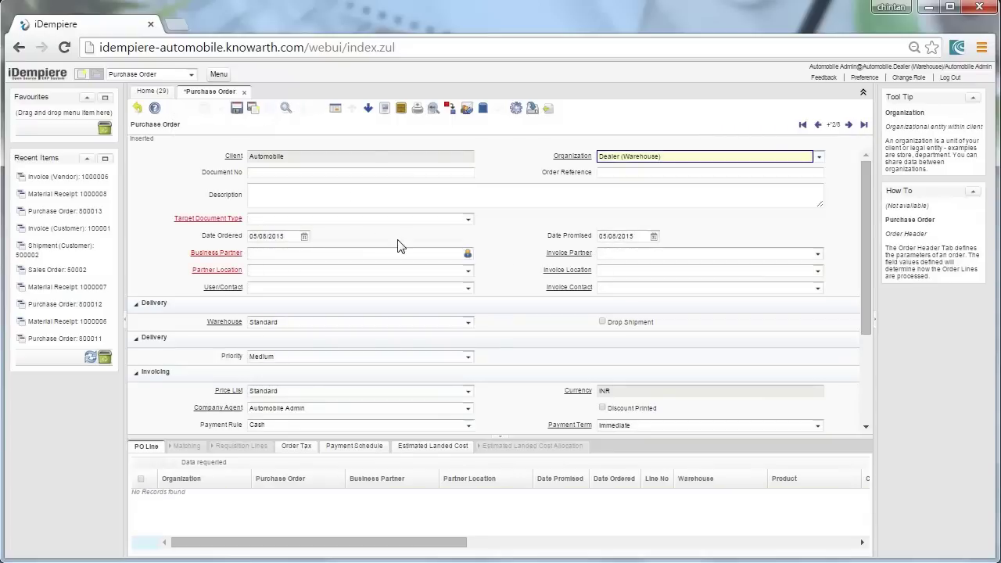
pyautogui.click(468, 221)
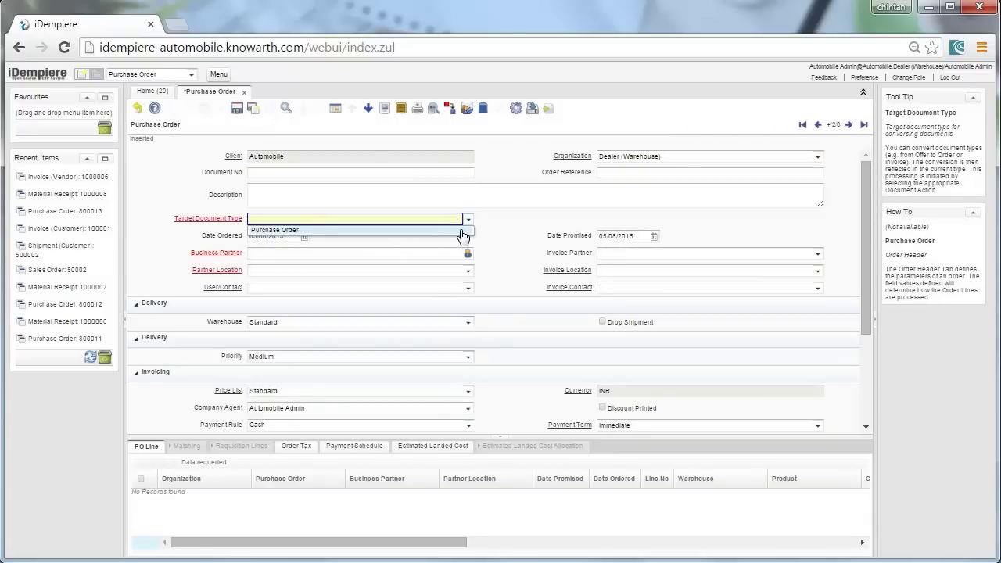
pyautogui.click(462, 230)
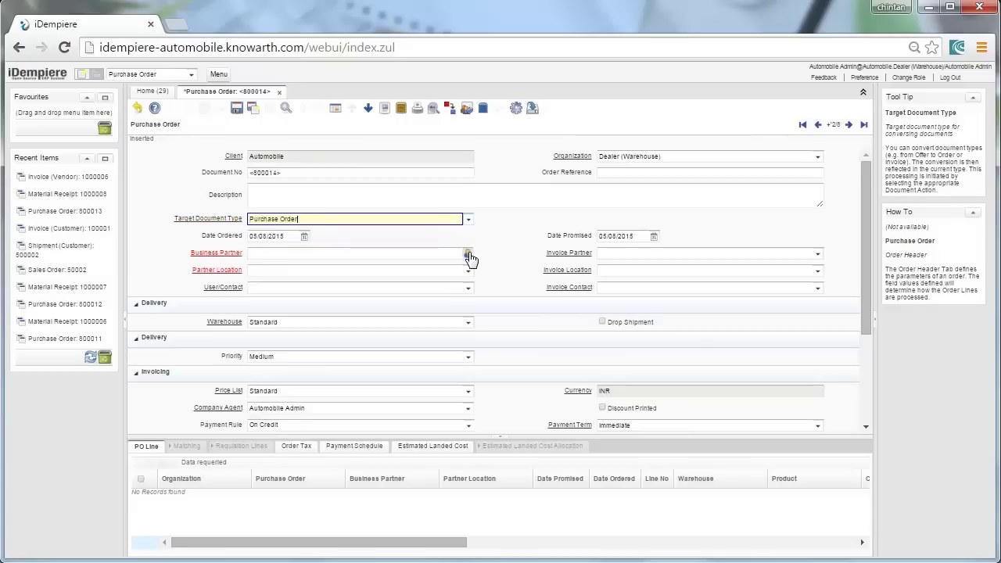
# - Set the order's business partner to the vendor Balaji Autos and save the order header
pyautogui.click(467, 253)
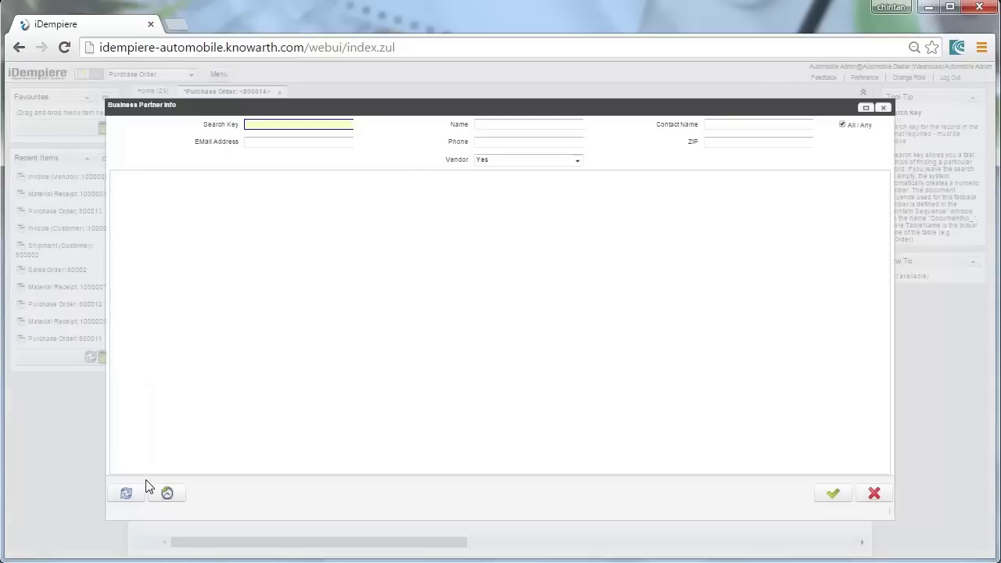
pyautogui.click(130, 495)
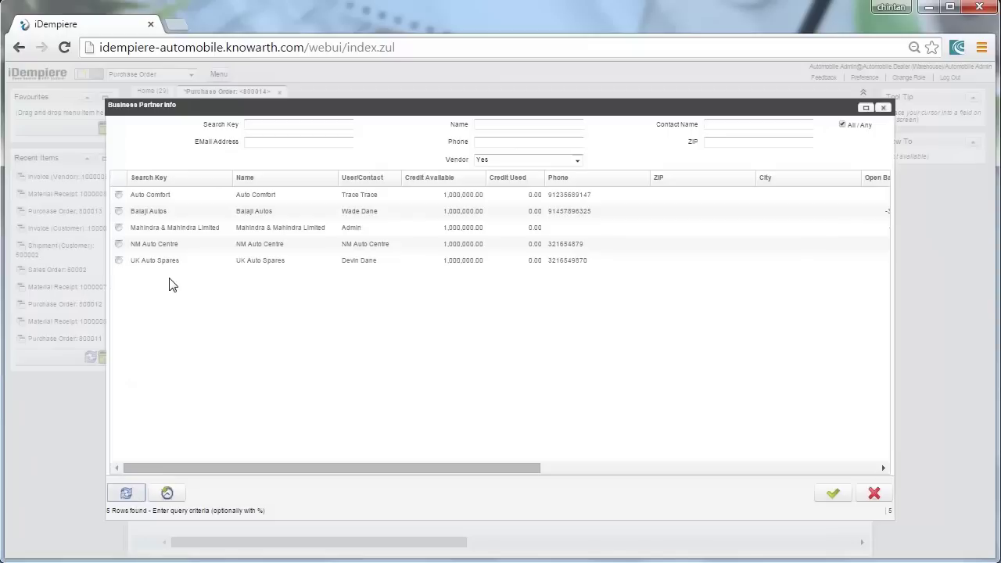
pyautogui.click(119, 212)
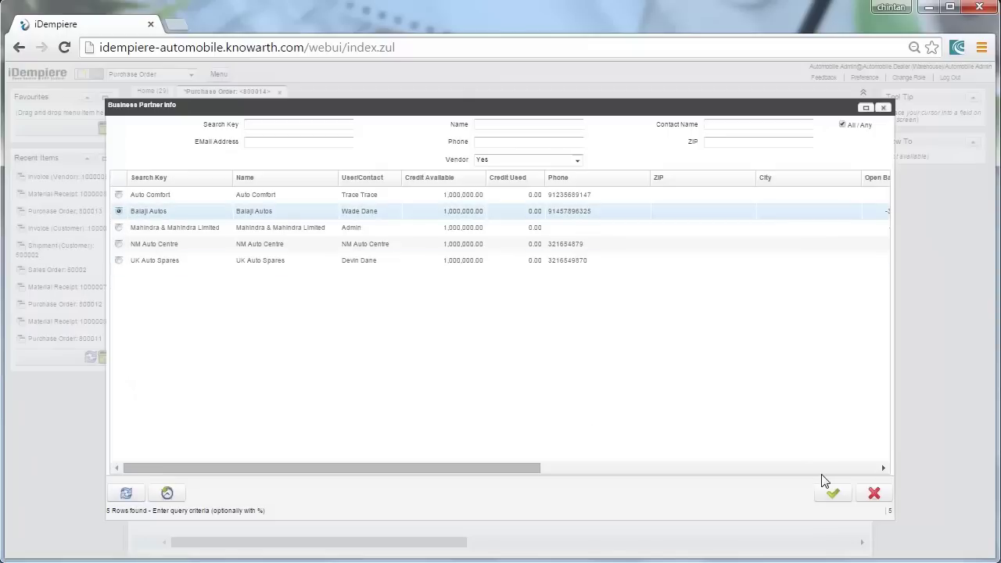
pyautogui.click(833, 493)
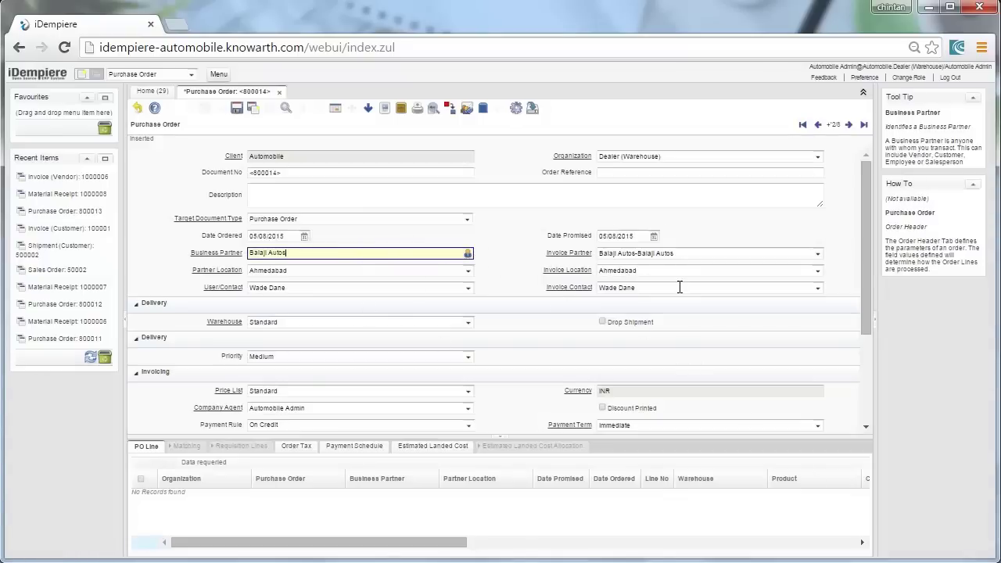
pyautogui.moveTo(863, 255); pyautogui.dragTo(871, 360)
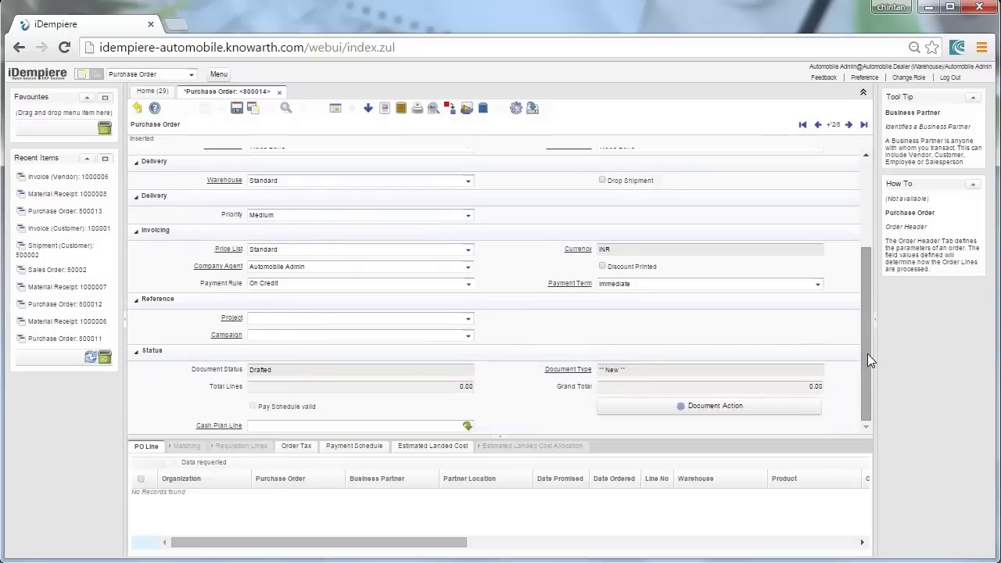
pyautogui.click(237, 109)
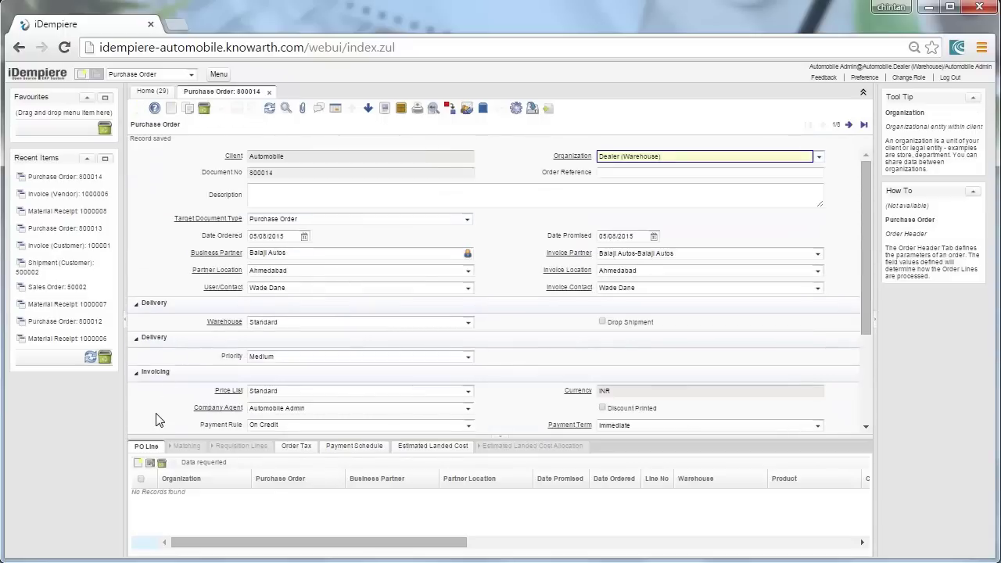
# - Add a new PO line to the order with Mahindra Centuro as the product
pyautogui.click(140, 466)
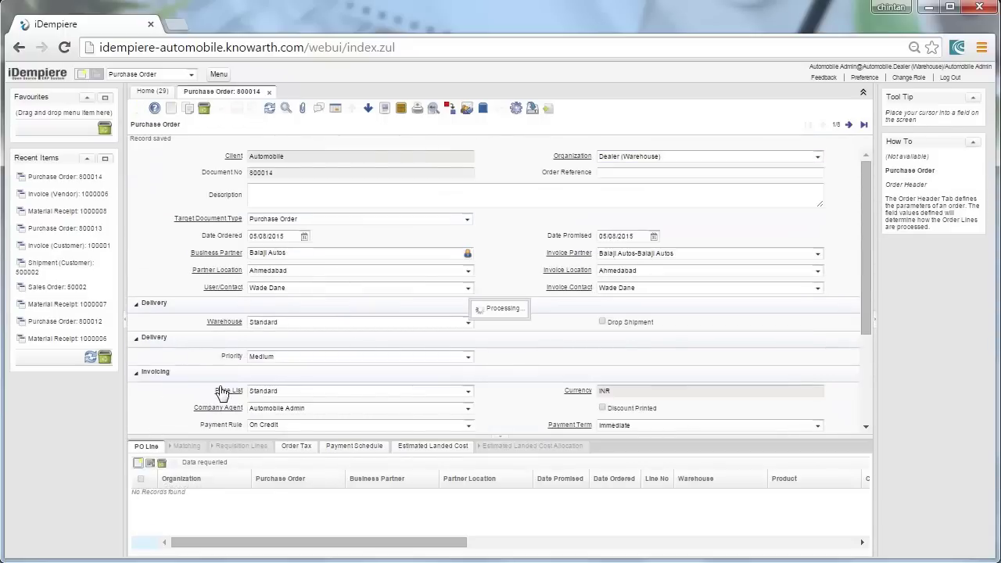
pyautogui.click(467, 245)
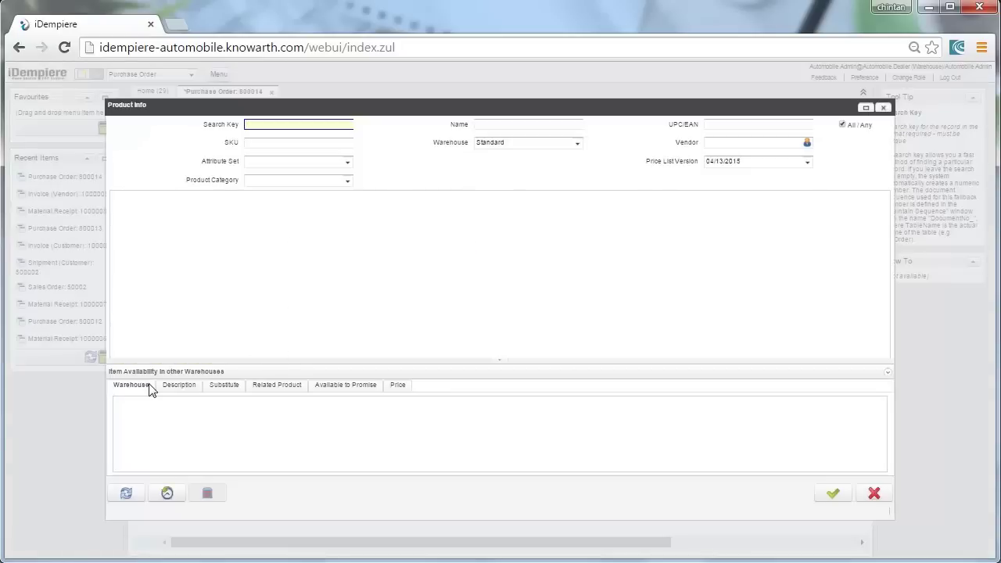
pyautogui.click(128, 493)
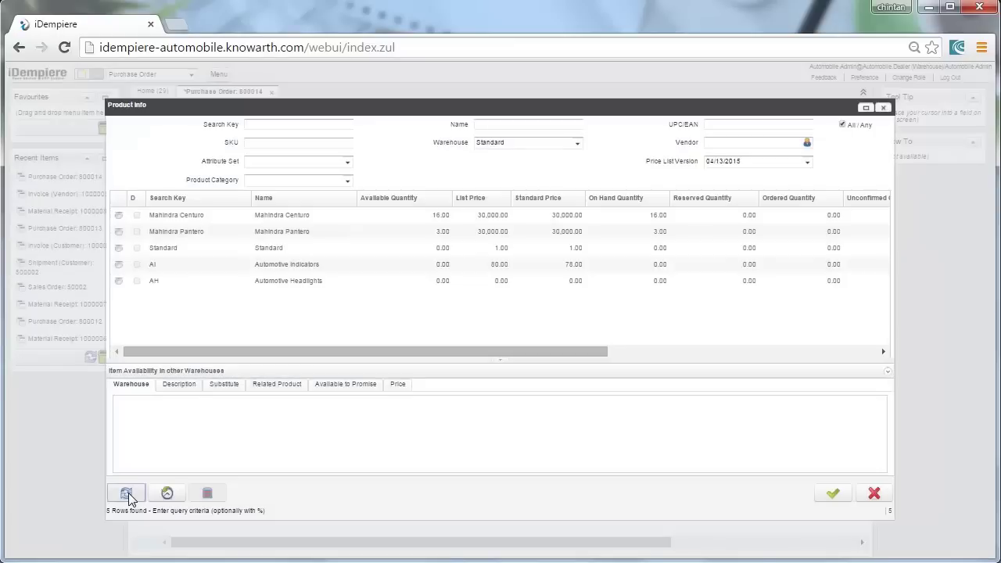
pyautogui.click(120, 219)
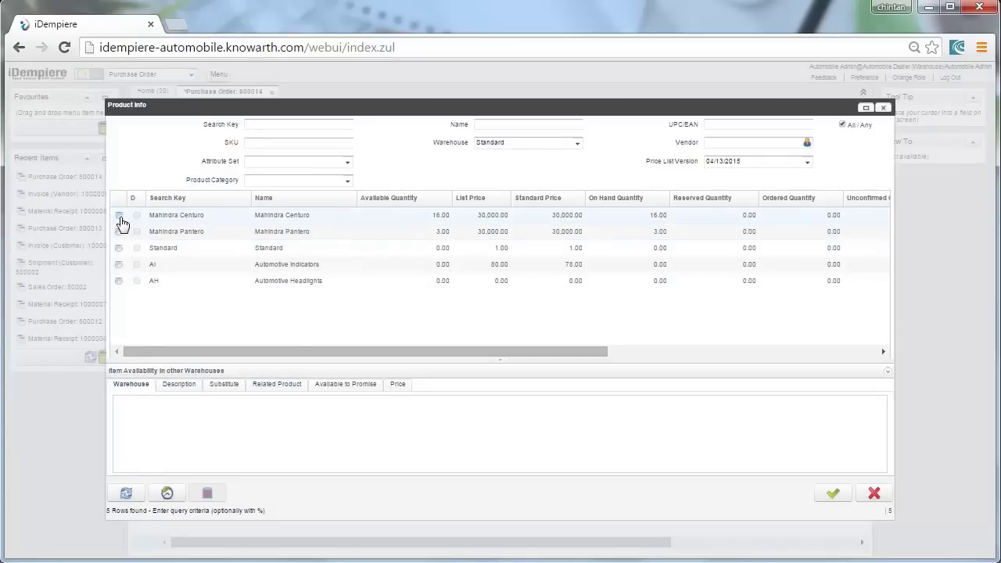
pyautogui.click(841, 492)
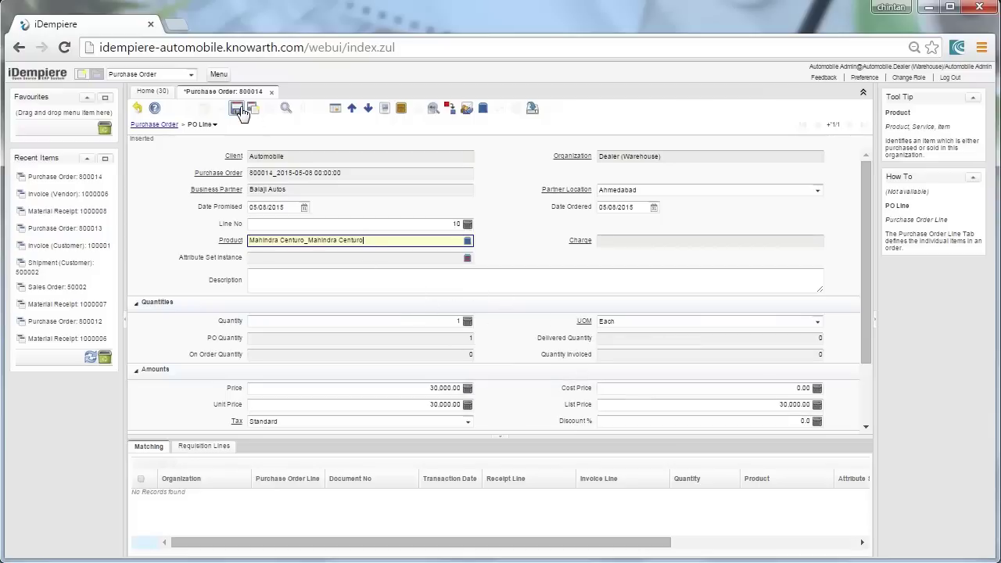
# - Set the PO line's quantity to 10 and save the line
pyautogui.click(466, 323)
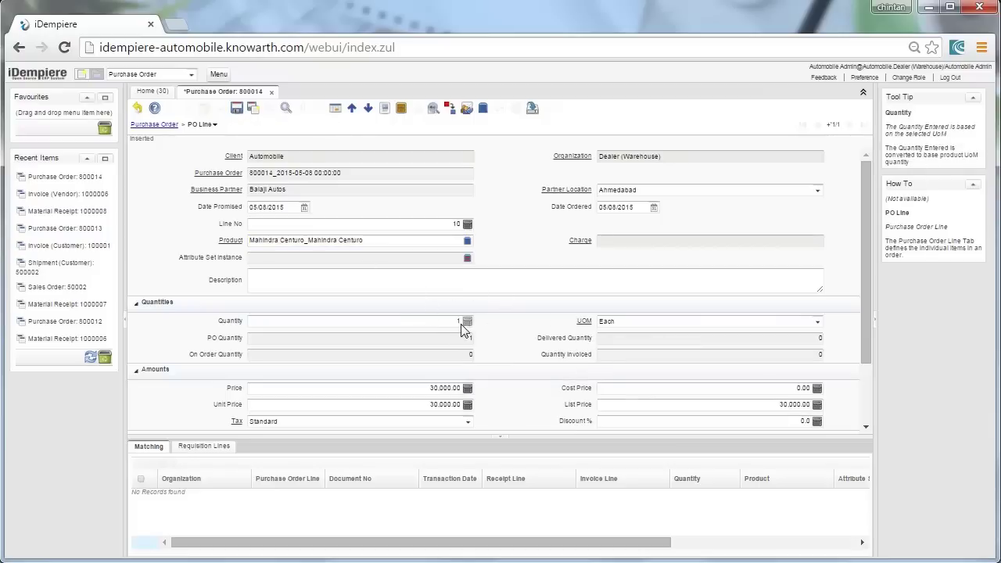
pyautogui.click(460, 322)
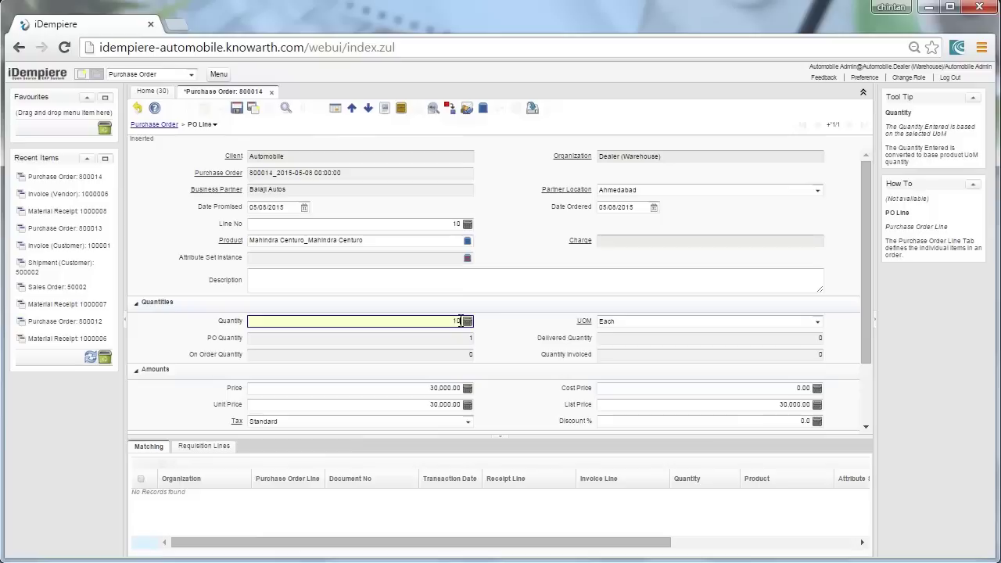
pyautogui.click(236, 108)
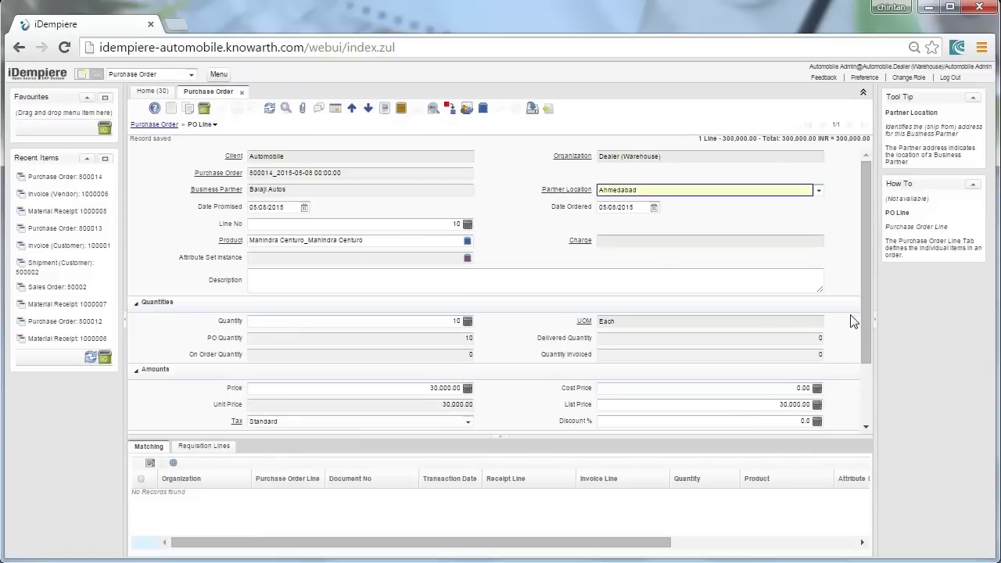
pyautogui.moveTo(865, 317); pyautogui.dragTo(870, 391)
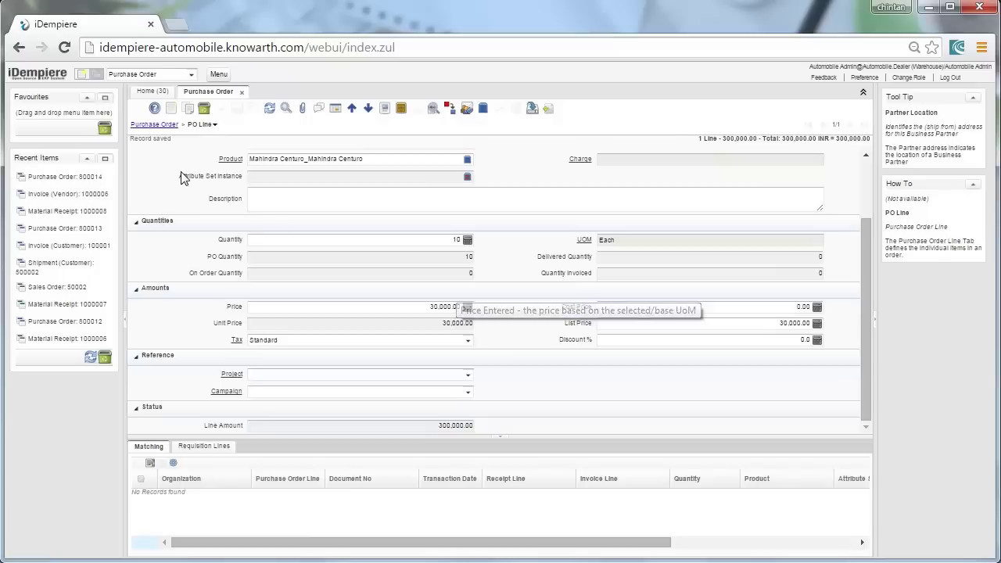
# - Return to the purchase order header and complete the order through its document action
pyautogui.click(158, 125)
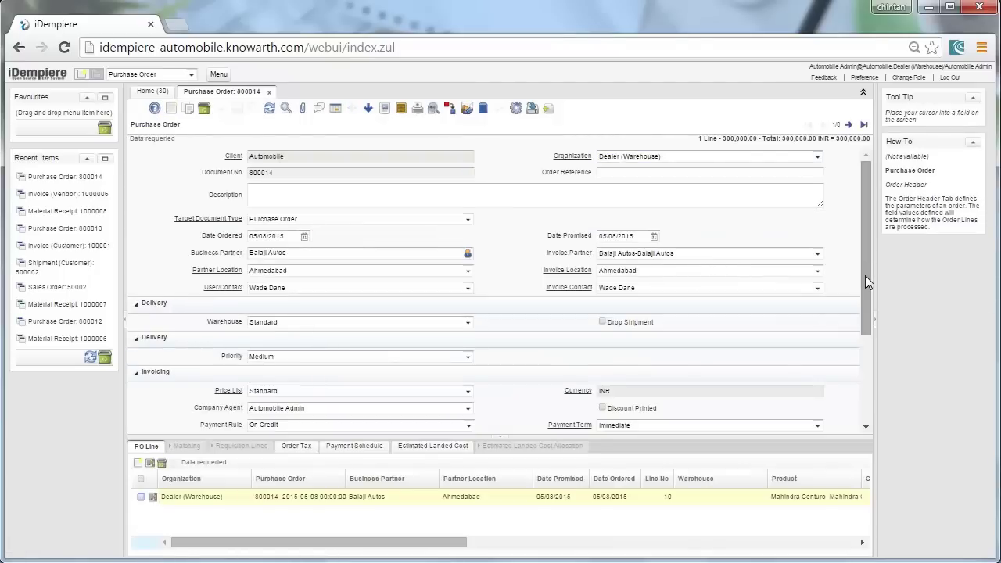
pyautogui.moveTo(866, 276); pyautogui.dragTo(870, 371)
pyautogui.click(795, 407)
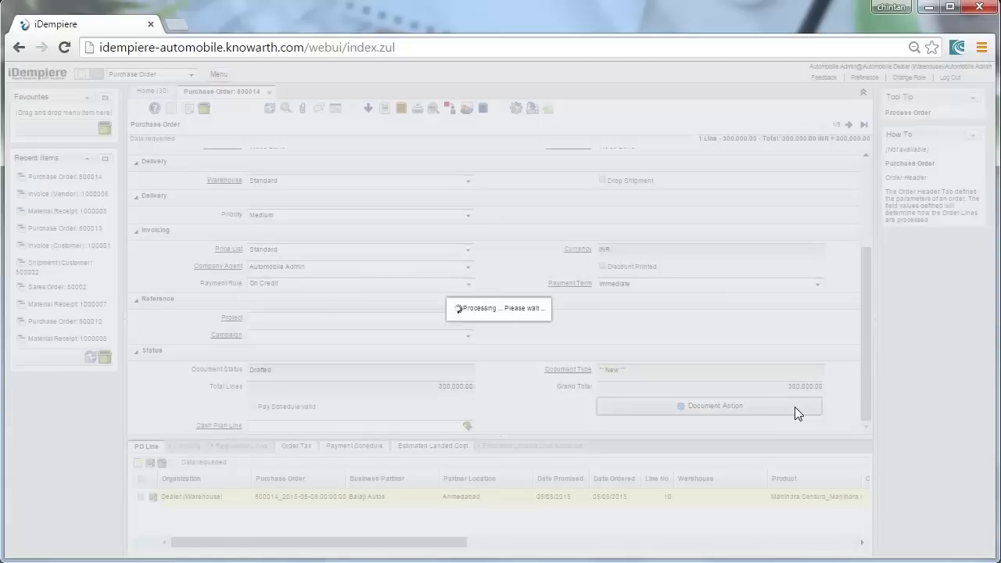
pyautogui.click(550, 374)
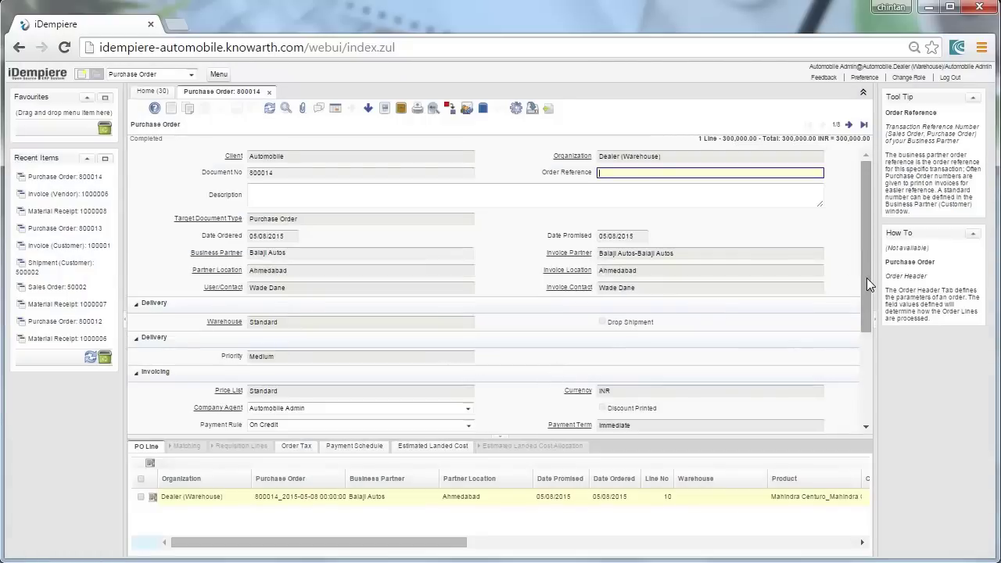
pyautogui.moveTo(866, 278); pyautogui.dragTo(865, 385)
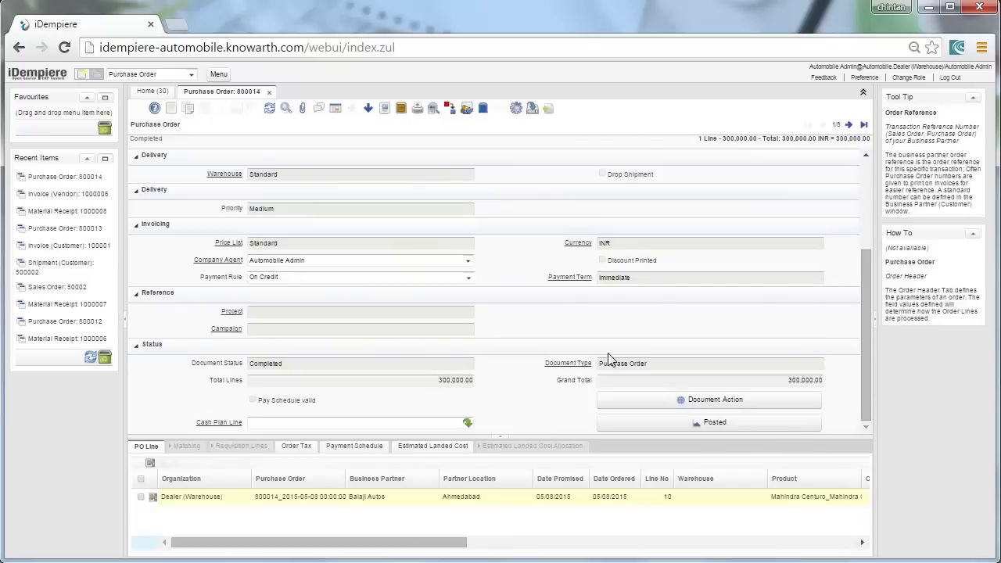
# - Find and open the Material Receipt window, and start a new receipt record
pyautogui.click(174, 74)
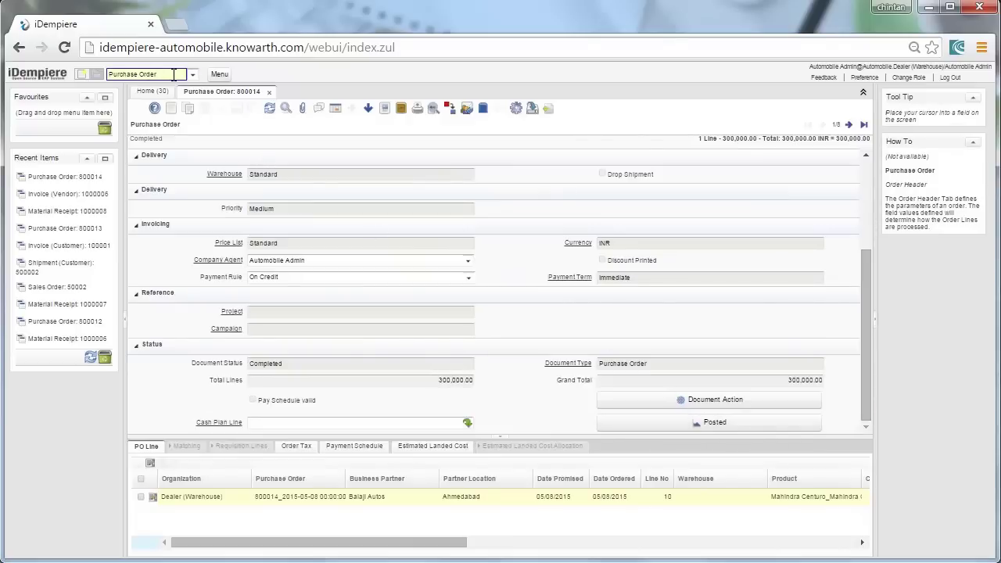
pyautogui.press('BackSpace')
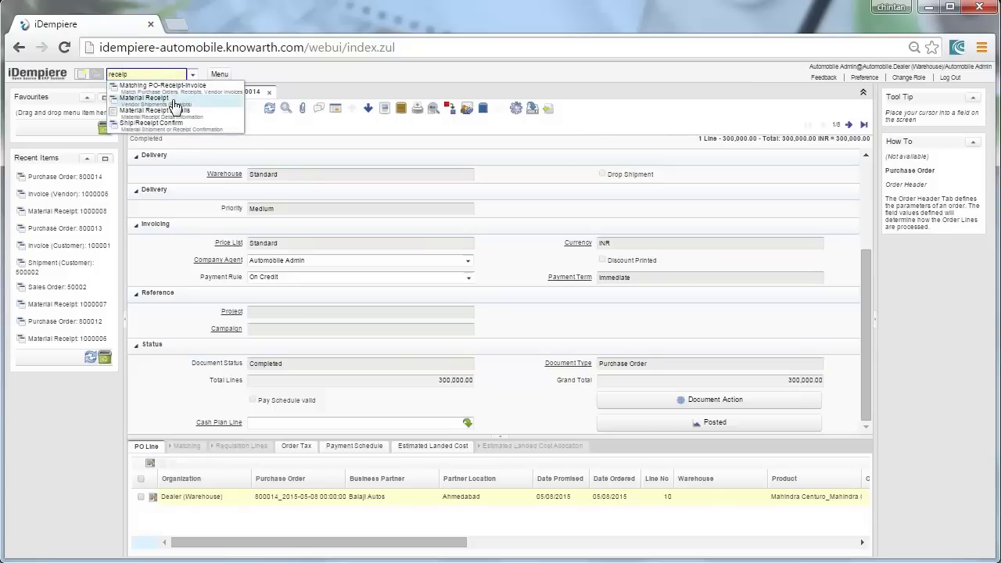
pyautogui.click(176, 105)
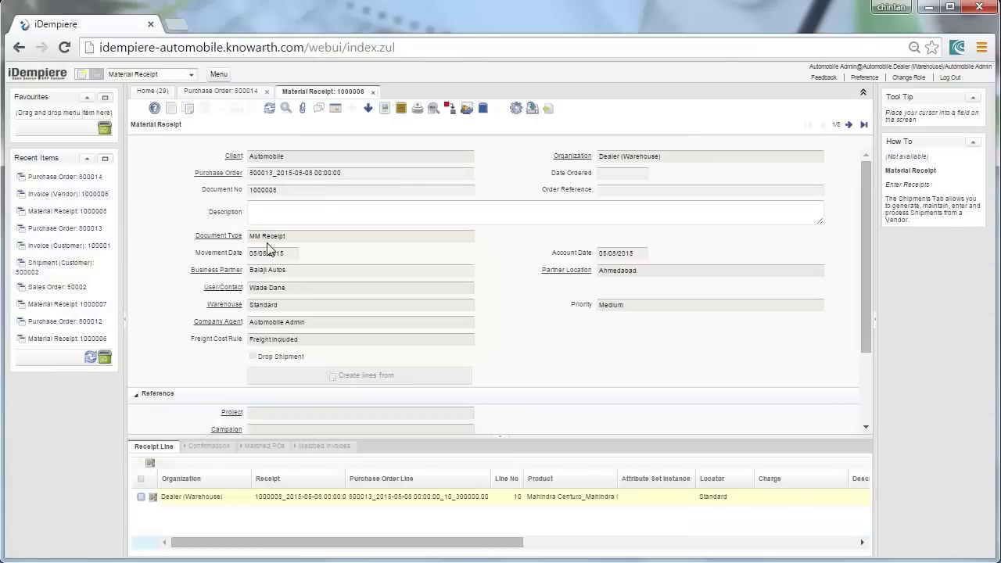
pyautogui.click(172, 113)
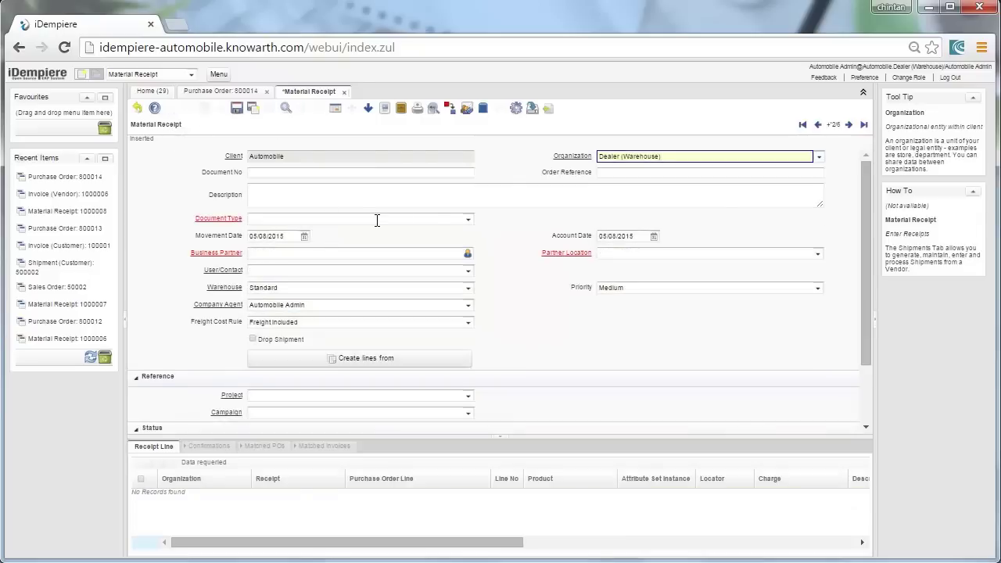
# - Set the receipt's document type to MM Receipt and its business partner to Balaji Autos
pyautogui.click(468, 219)
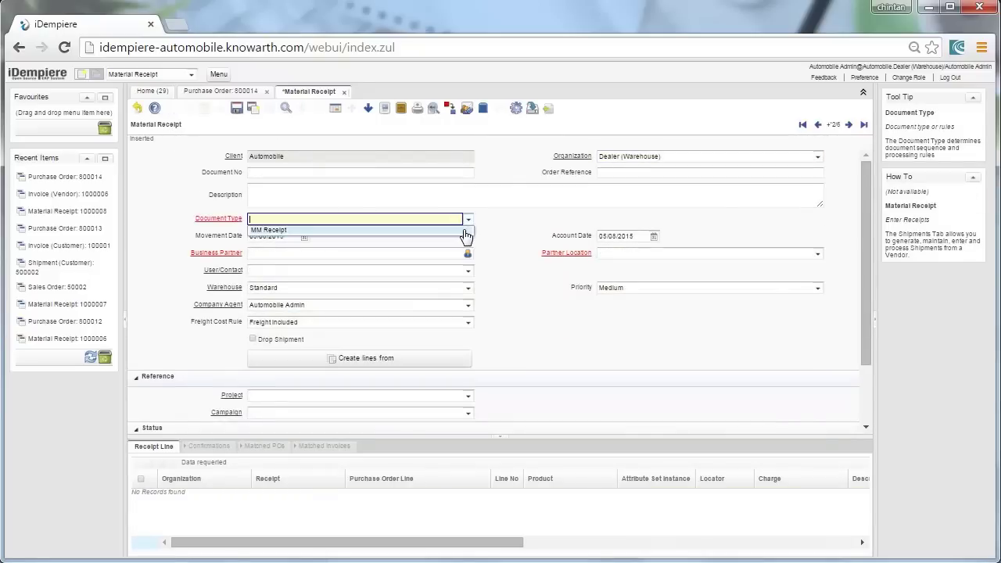
pyautogui.click(464, 230)
pyautogui.click(468, 255)
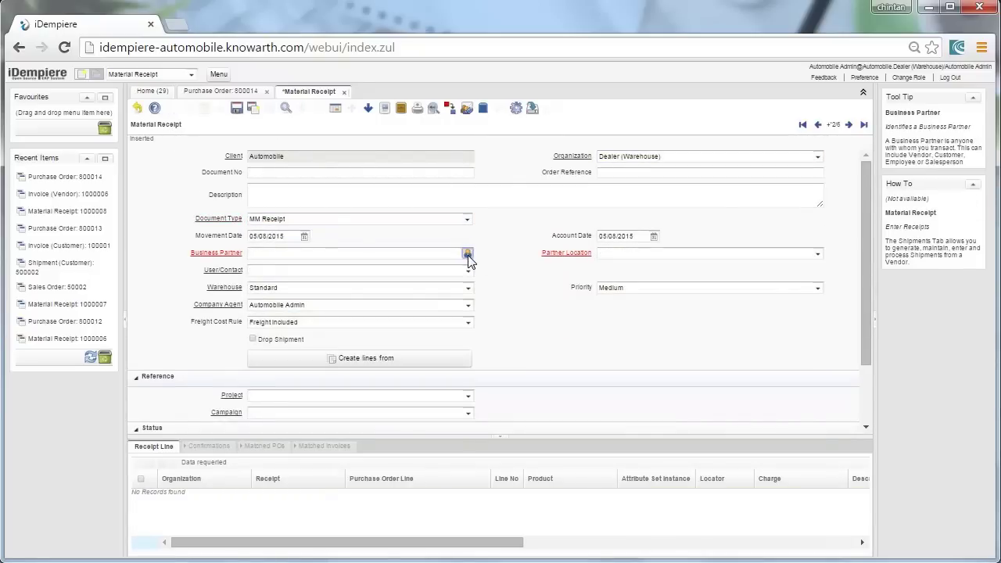
pyautogui.click(126, 493)
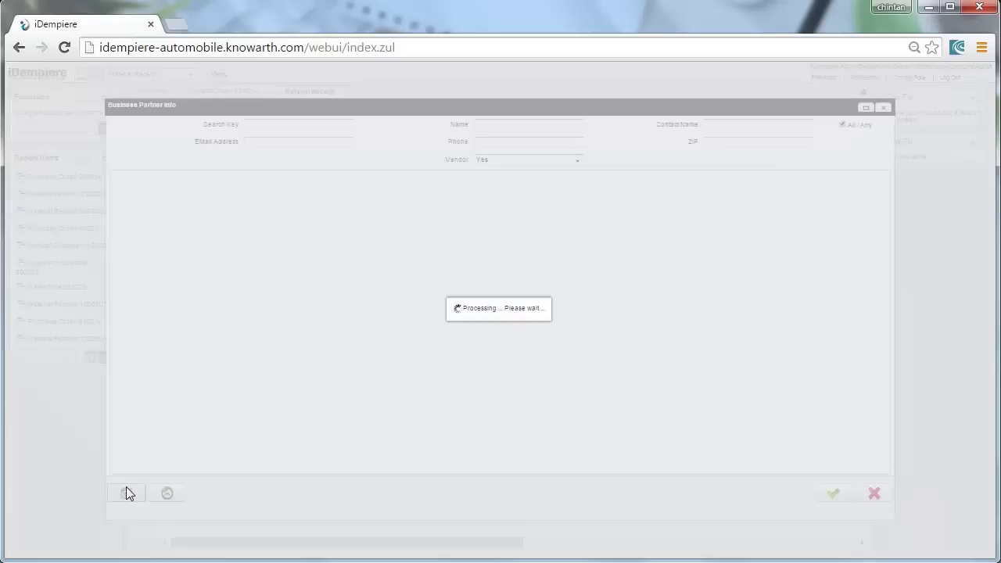
pyautogui.click(130, 212)
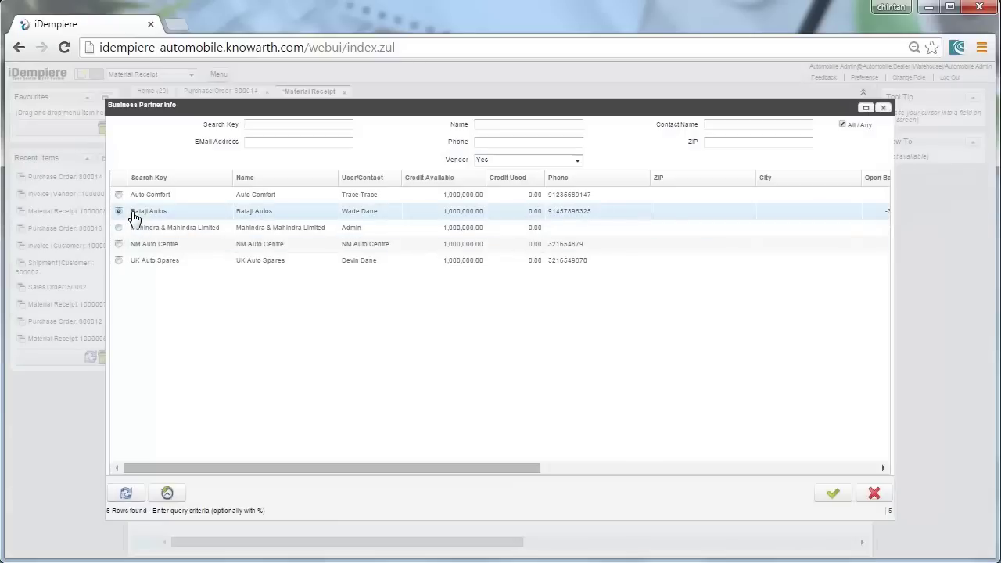
pyautogui.click(831, 495)
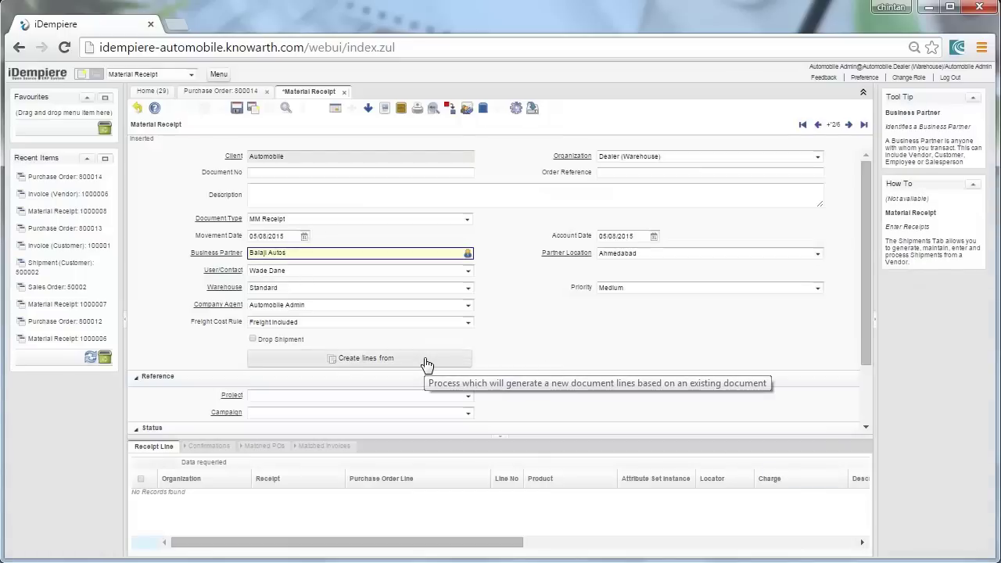
# - Create the receipt lines from the 2015-05-08 purchase order for 300000.00, including all of its lines
pyautogui.click(374, 361)
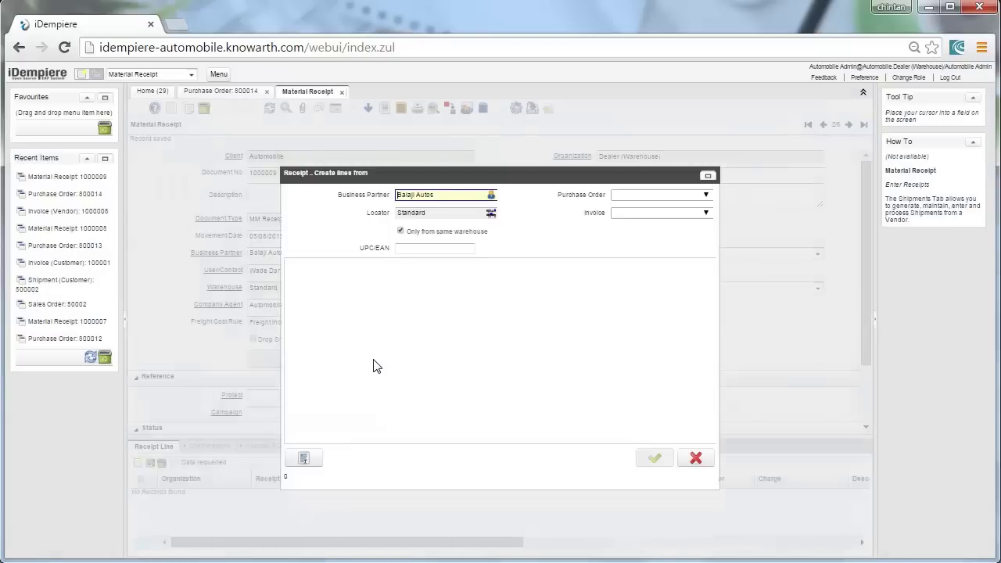
pyautogui.click(705, 196)
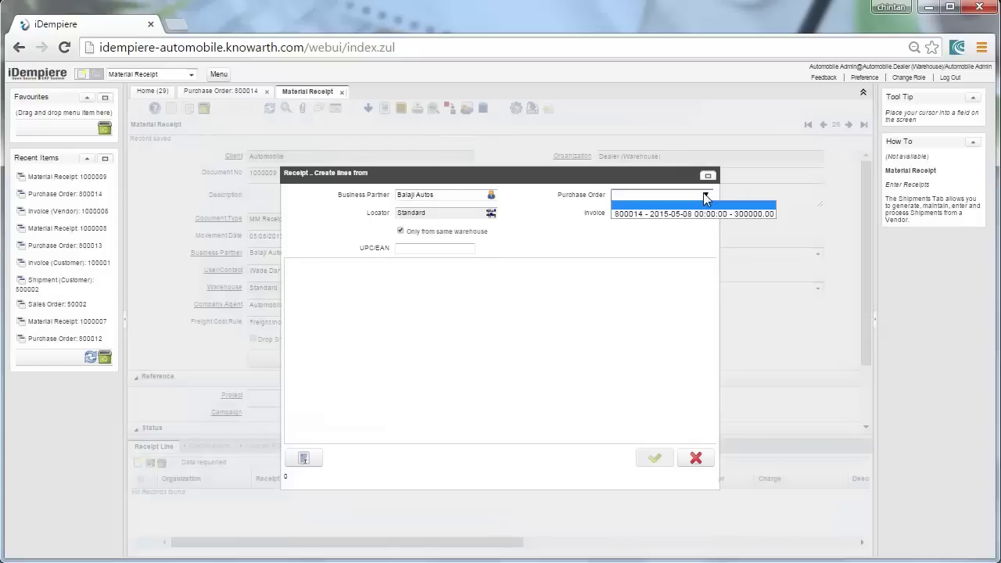
pyautogui.click(694, 213)
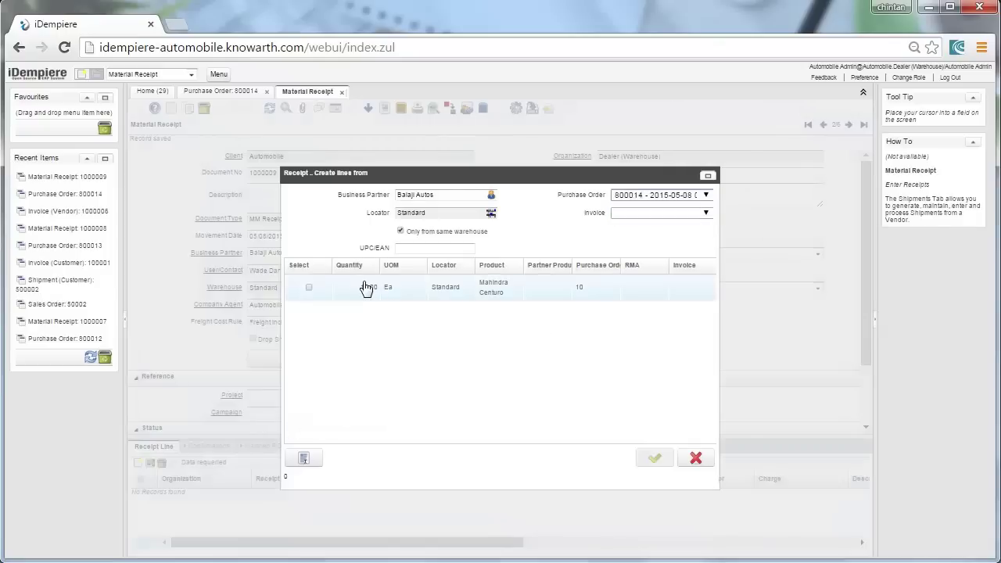
pyautogui.click(303, 458)
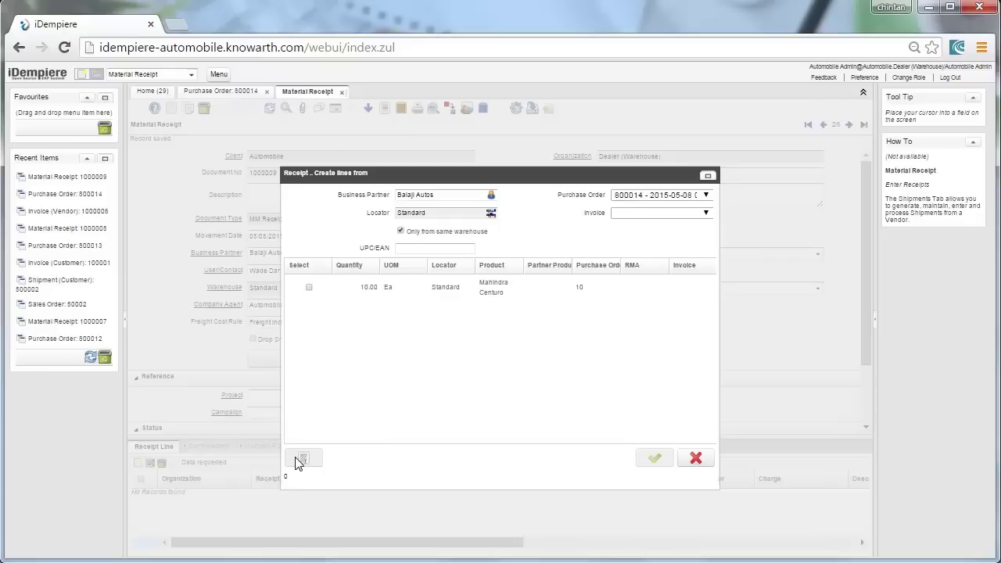
pyautogui.click(655, 459)
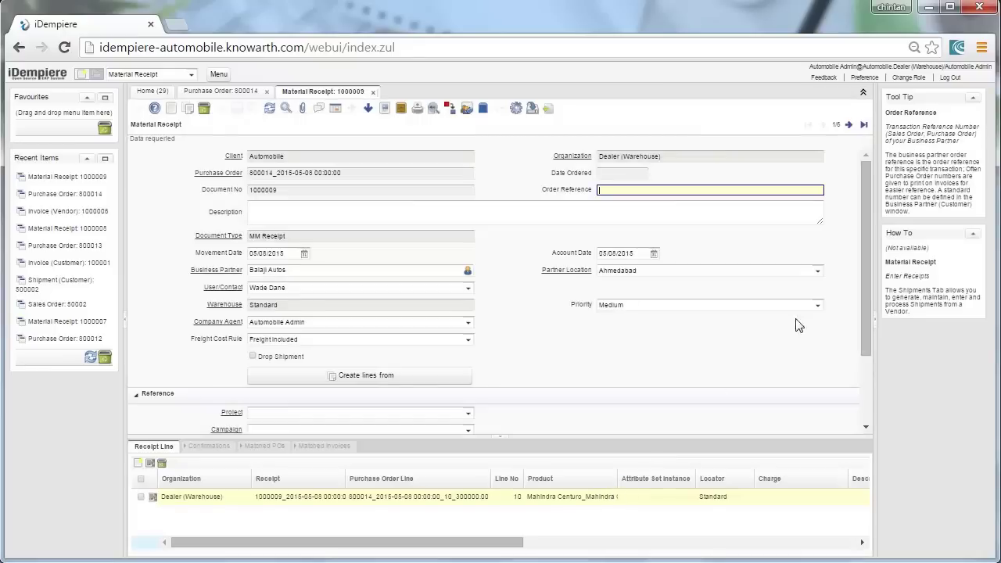
# - Complete the material receipt through its document action
pyautogui.moveTo(867, 314); pyautogui.dragTo(862, 398)
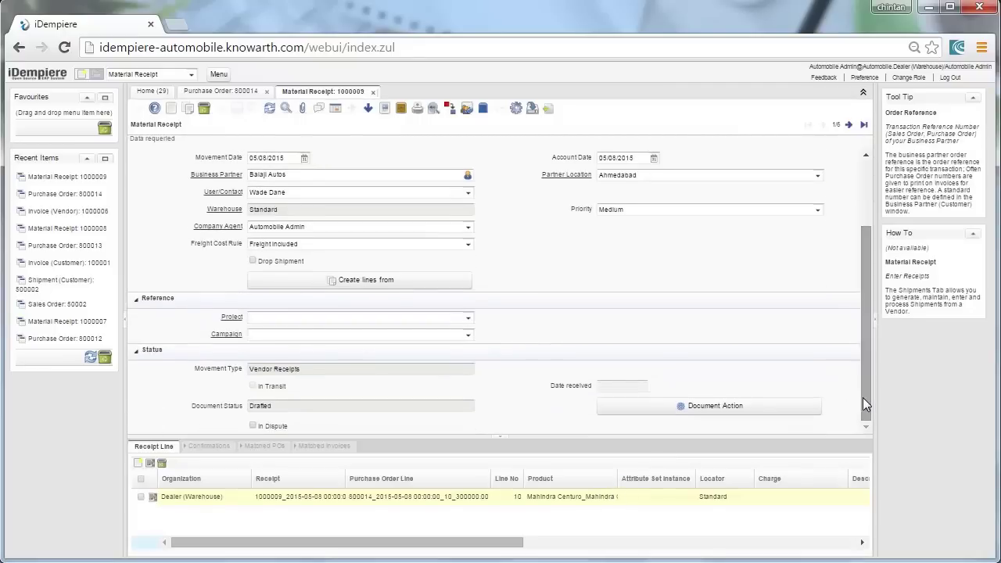
pyautogui.click(798, 404)
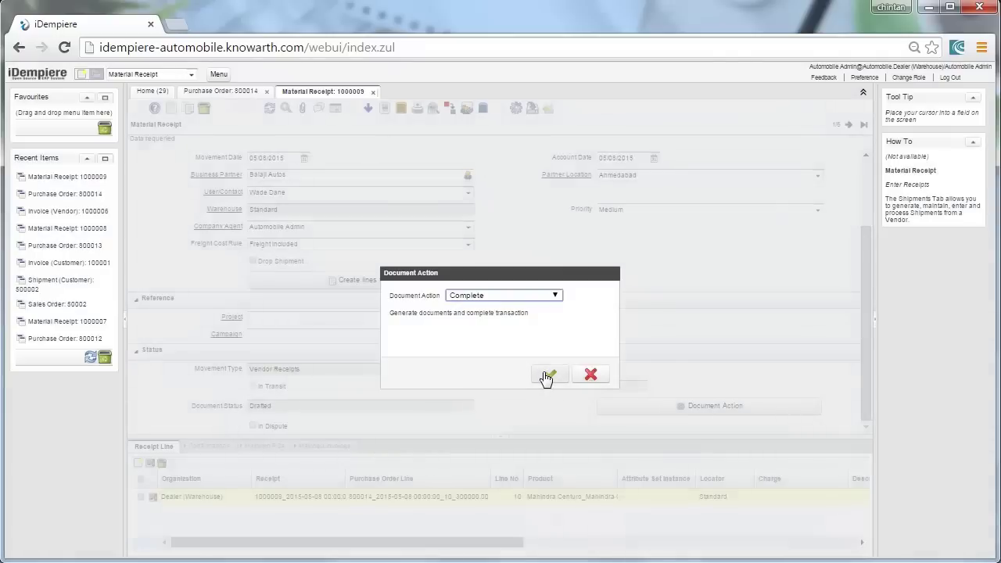
pyautogui.click(544, 373)
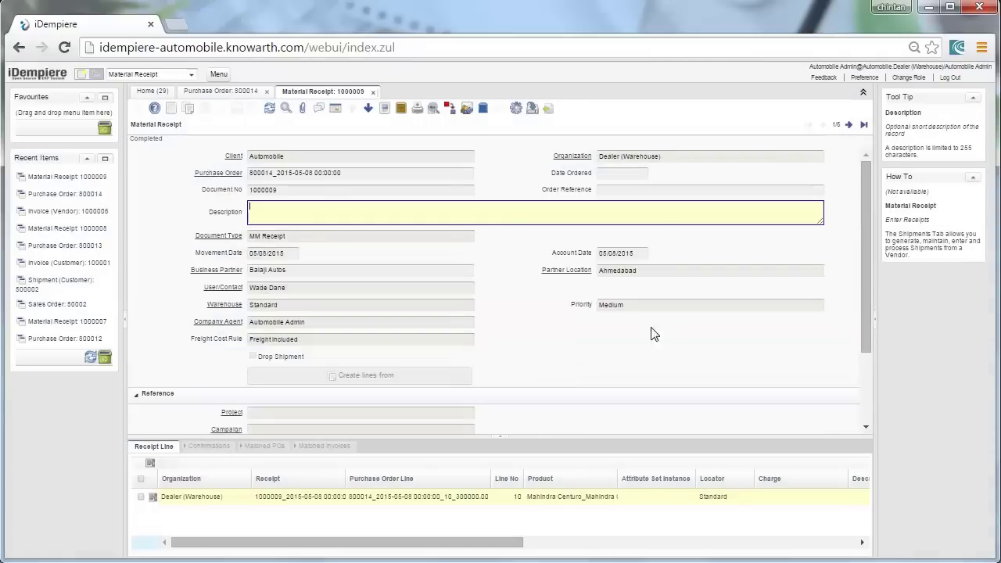
# - Review the accounting postings of the completed material receipt, including debit and credit accounts, and close the posting view
pyautogui.moveTo(869, 325); pyautogui.dragTo(875, 395)
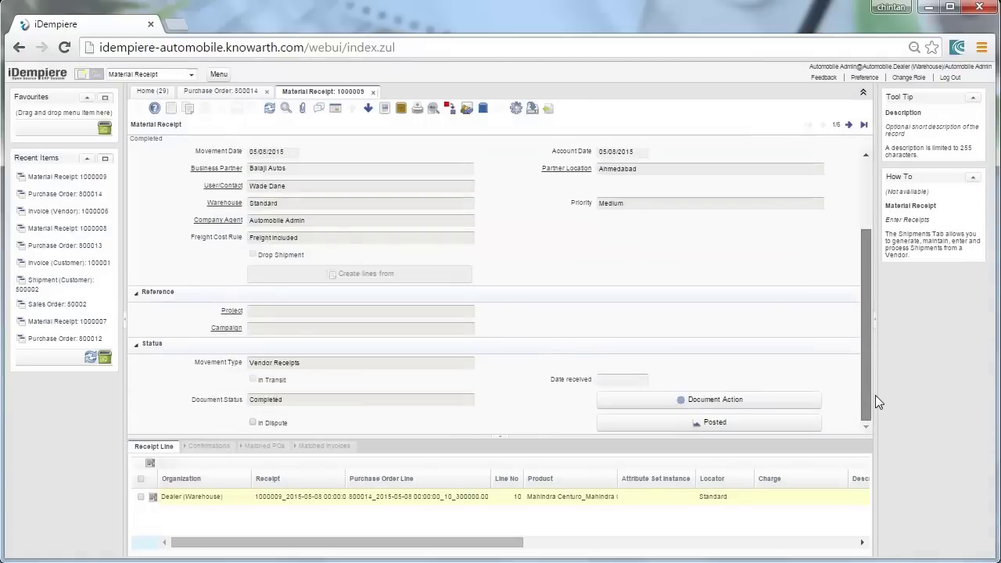
pyautogui.click(791, 423)
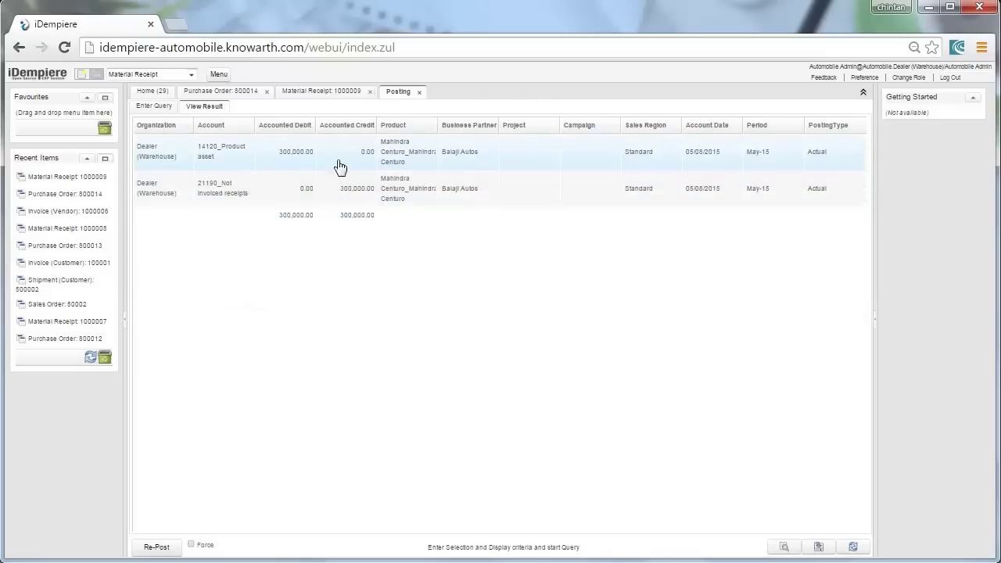
pyautogui.click(419, 92)
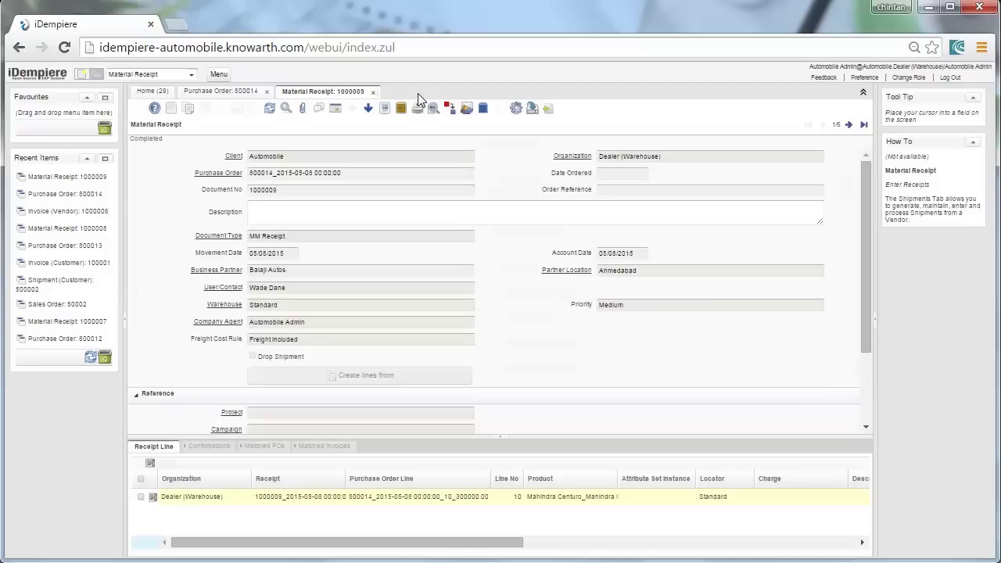
# - Find and open the Product window, and look up all product records without filter criteria
pyautogui.click(171, 74)
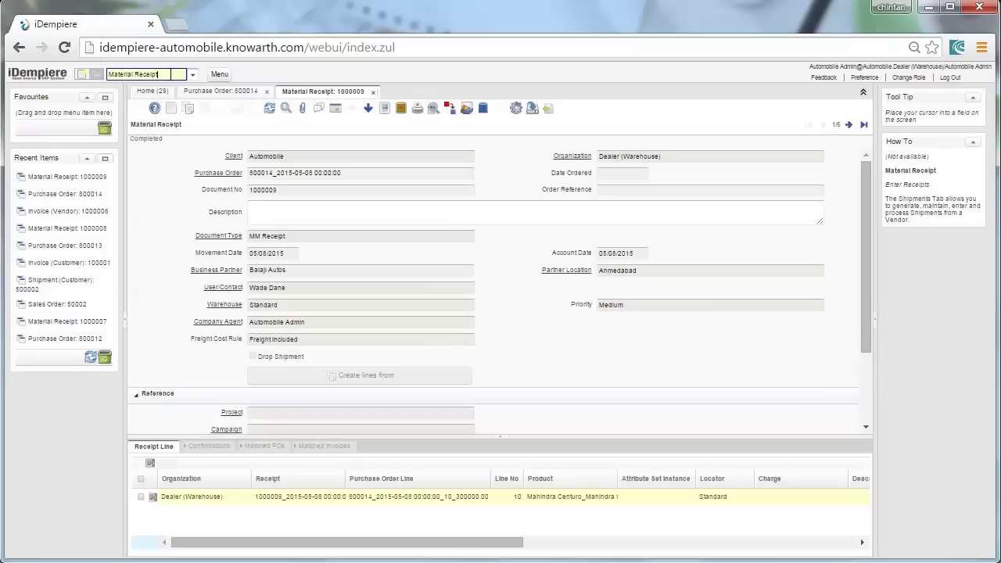
pyautogui.press('BackSpace')
pyautogui.press('BackSpace')
pyautogui.press('BackSpace')
pyautogui.press('BackSpace')
pyautogui.press('BackSpace')
pyautogui.press('BackSpace')
pyautogui.press('BackSpace')
pyautogui.press('BackSpace')
pyautogui.press('BackSpace')
pyautogui.press('BackSpace')
pyautogui.press('BackSpace')
pyautogui.press('BackSpace')
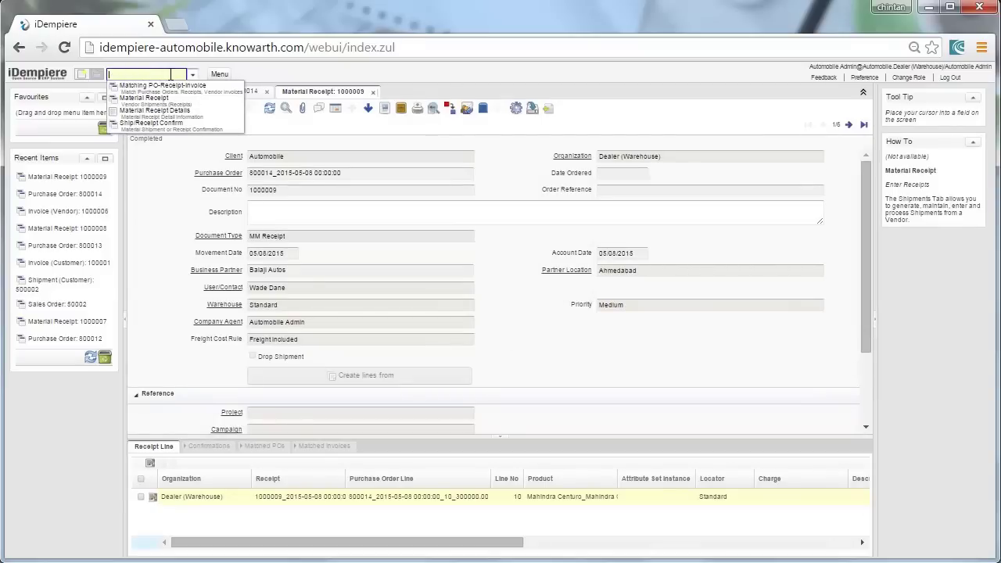
pyautogui.write('product')
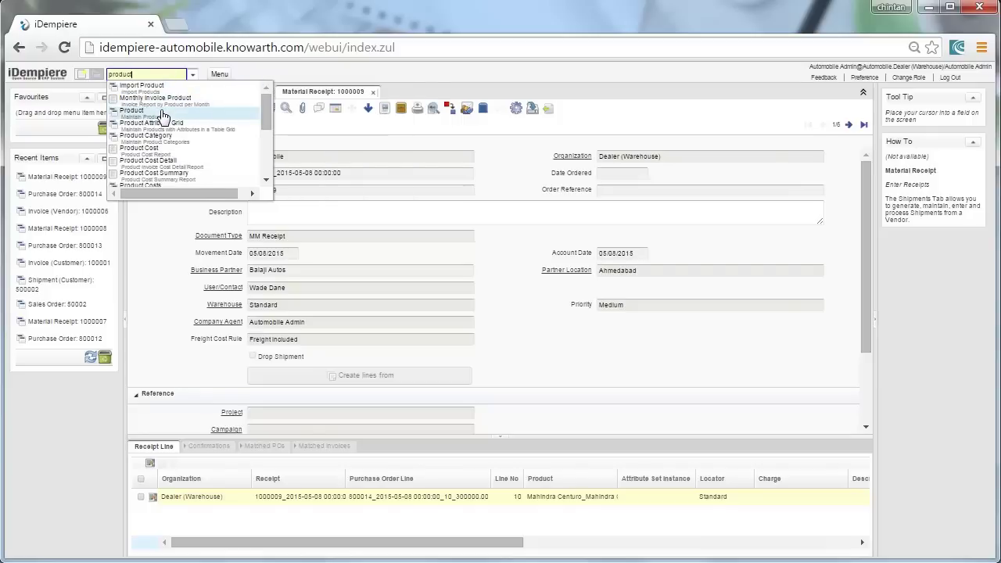
pyautogui.click(142, 117)
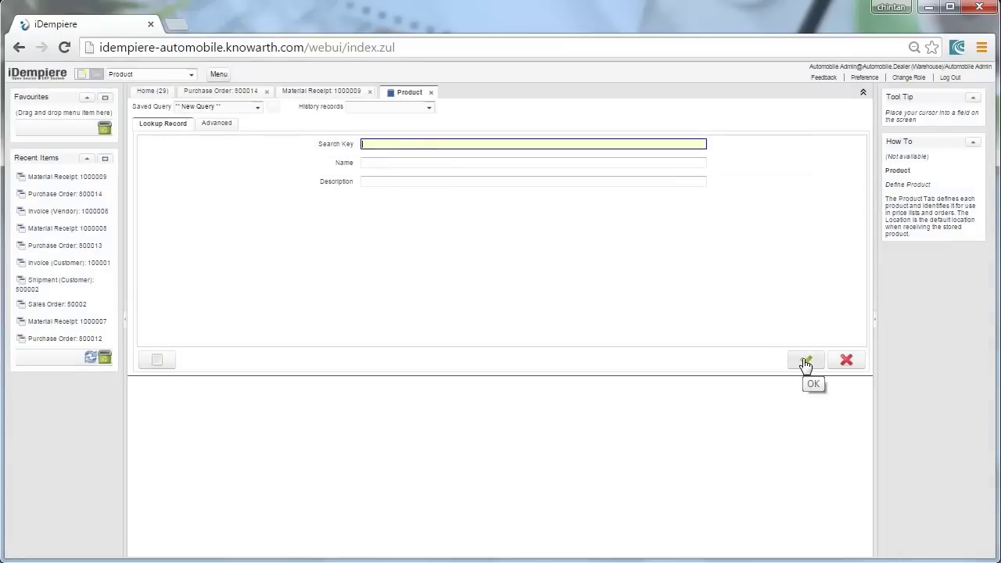
pyautogui.click(806, 363)
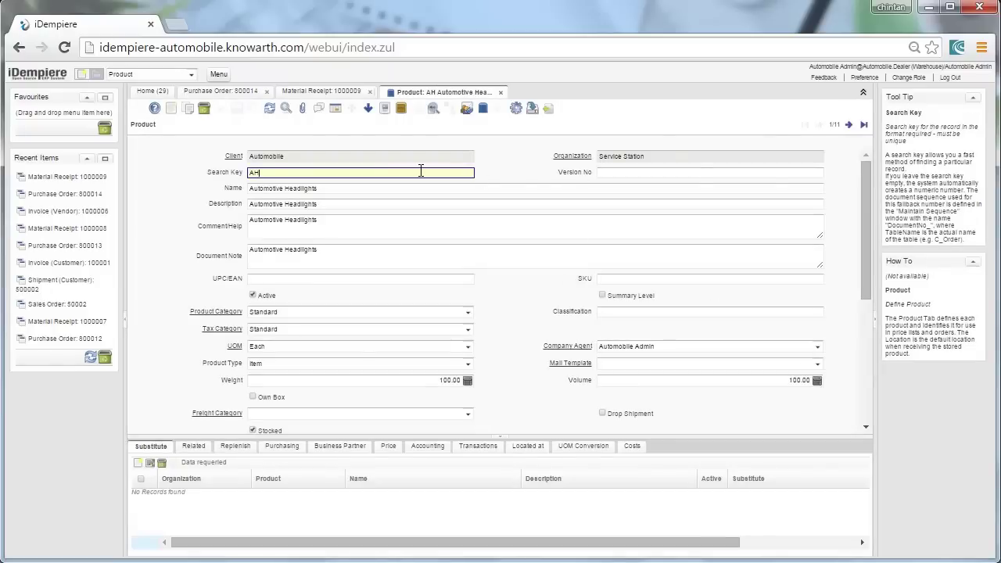
# - Show the products as a grid, select Mahindra Centuro, and check its on-hand quantities by location
pyautogui.click(335, 112)
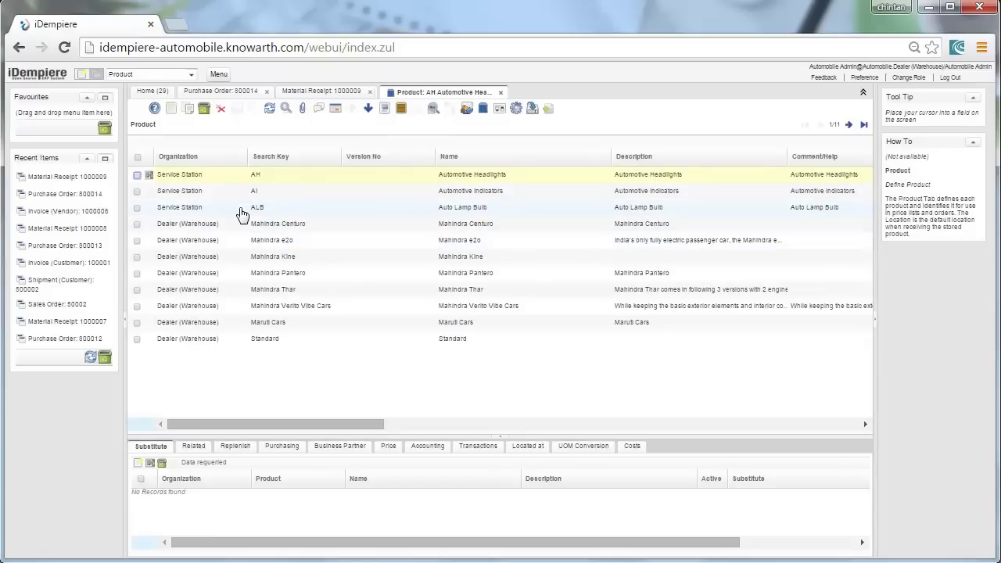
pyautogui.click(251, 227)
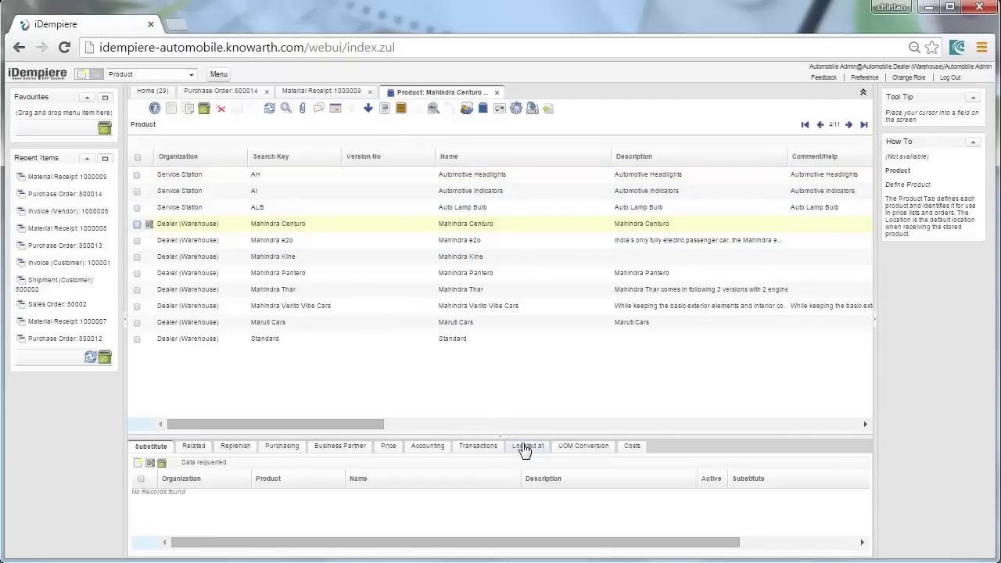
pyautogui.click(524, 449)
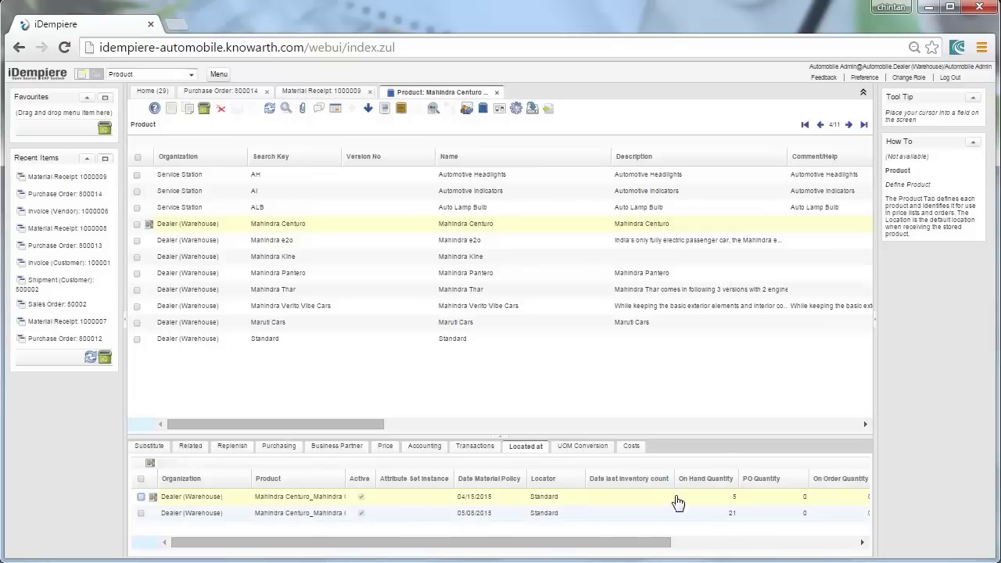
# - Find and open the Invoice (Vendor) window, and start a new invoice record
pyautogui.click(138, 73)
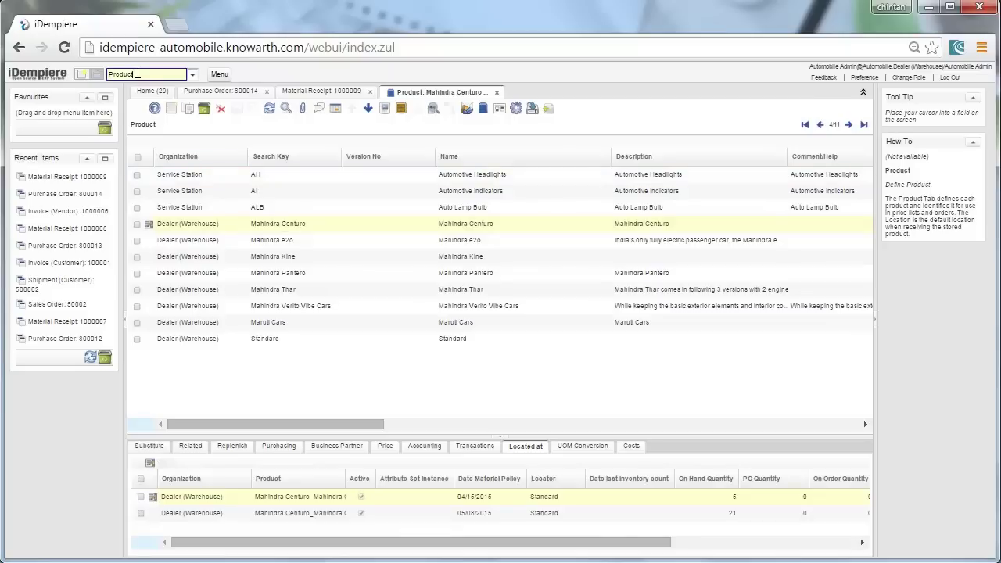
pyautogui.press('BackSpace')
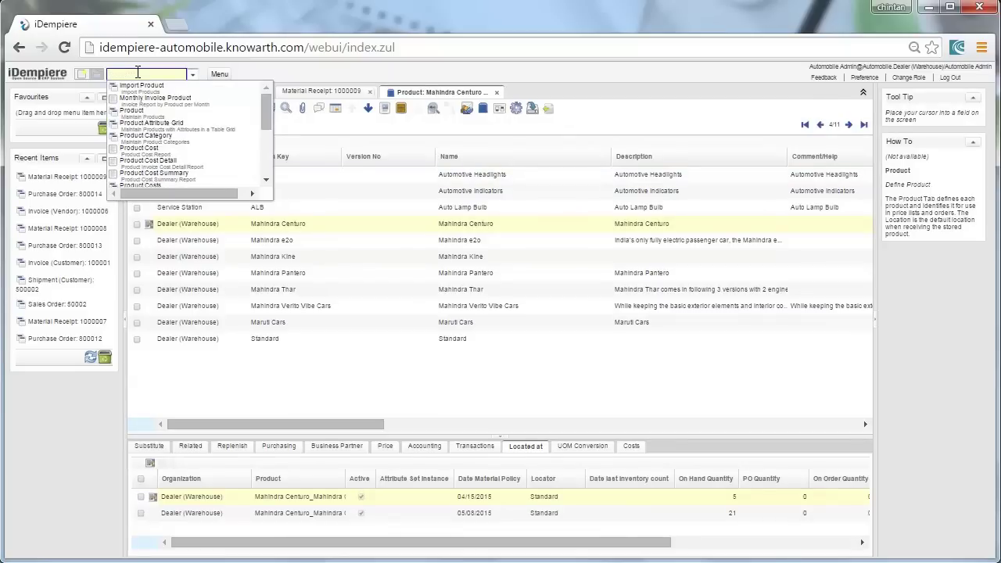
pyautogui.write('Invoice')
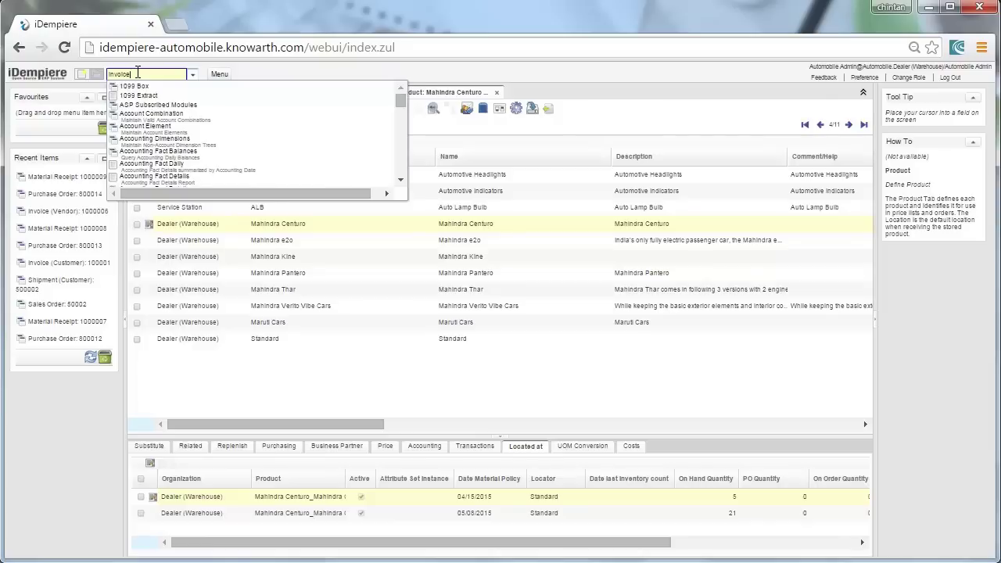
pyautogui.click(165, 185)
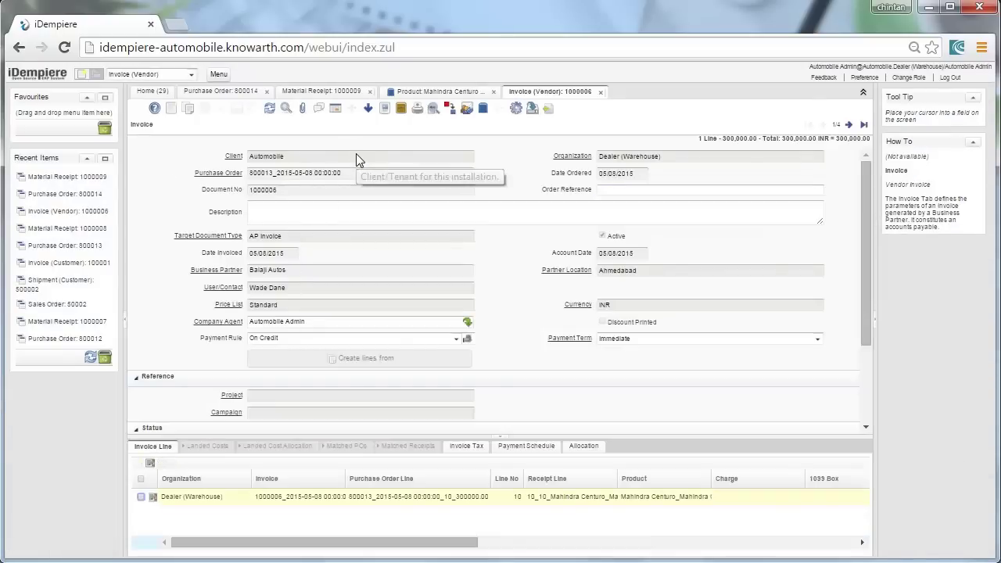
pyautogui.click(173, 113)
# - Set the invoice's target document type to AP Invoice and its business partner to Balaji Autos
pyautogui.click(467, 236)
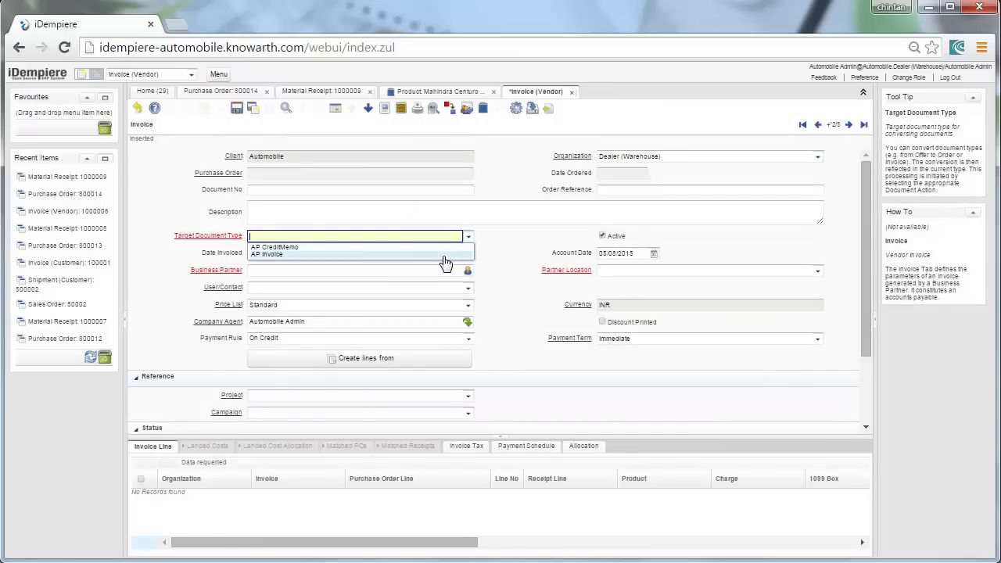
pyautogui.click(445, 255)
pyautogui.click(467, 271)
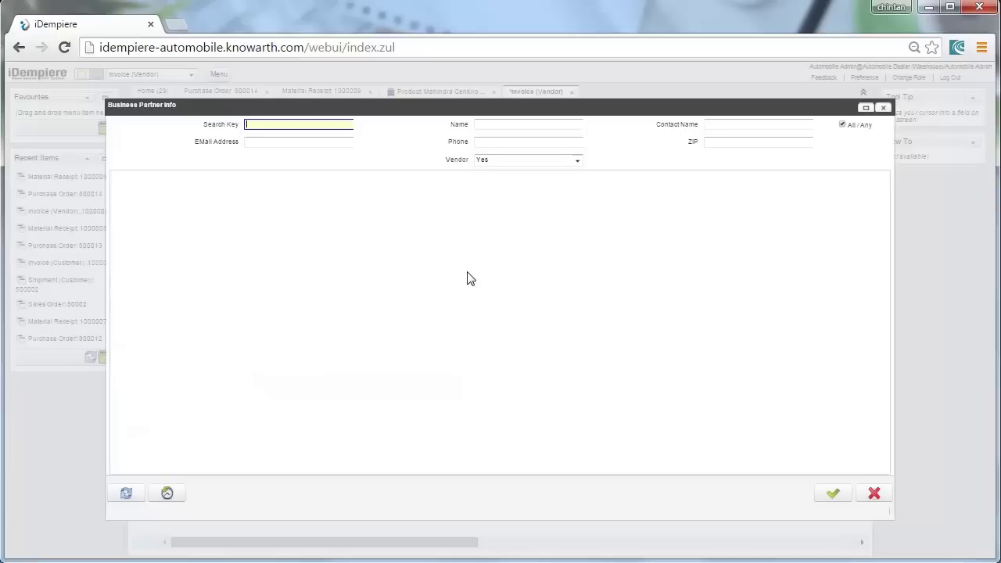
pyautogui.click(126, 493)
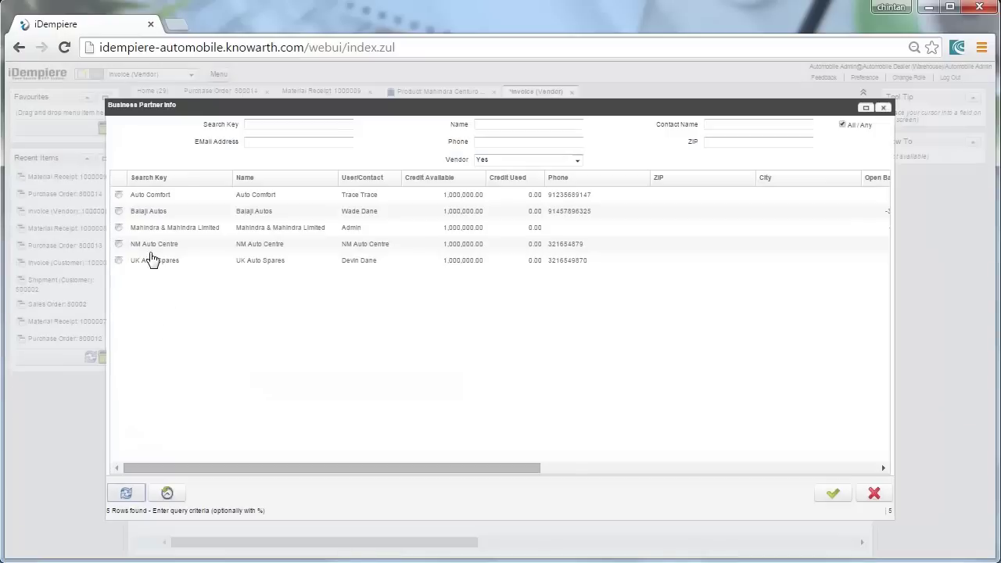
pyautogui.click(134, 211)
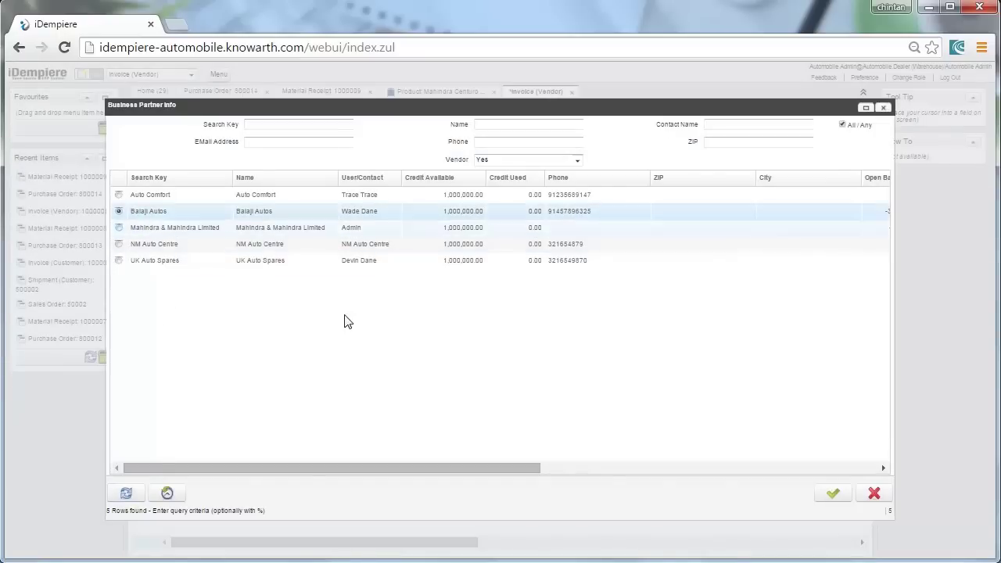
pyautogui.click(829, 494)
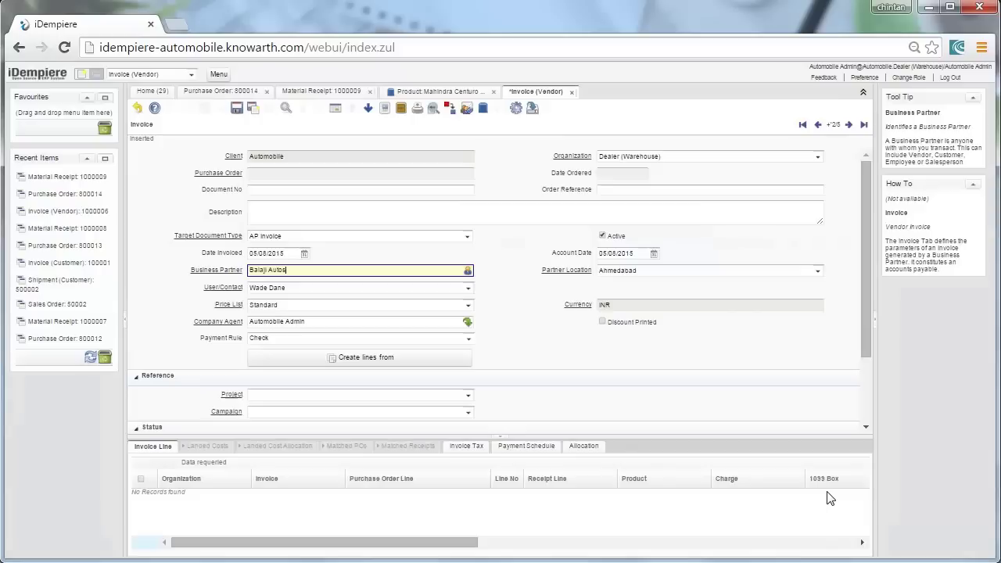
# - Create the invoice lines from the 2015-05-08 purchase order for 300000.00, including all of its lines
pyautogui.click(421, 364)
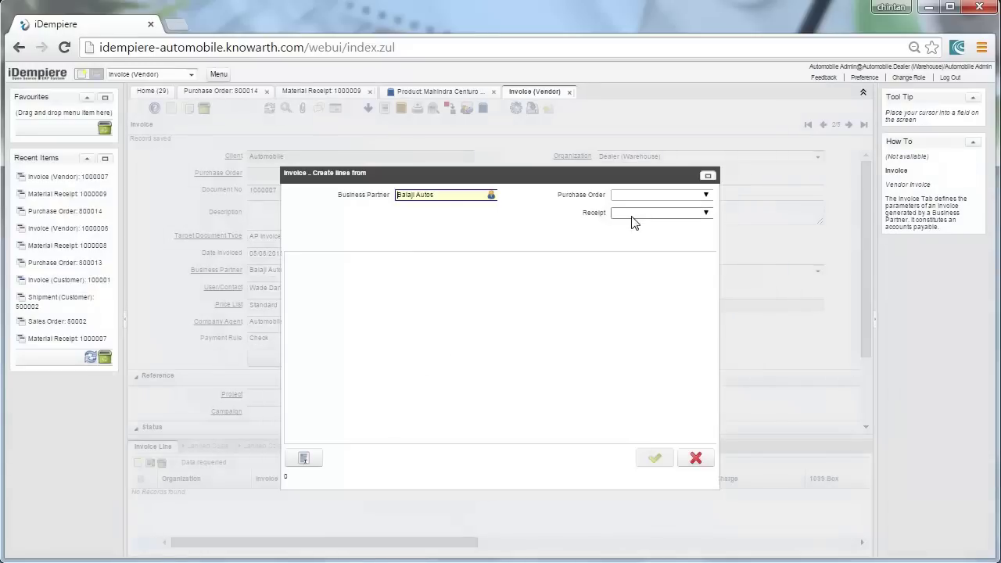
pyautogui.click(706, 195)
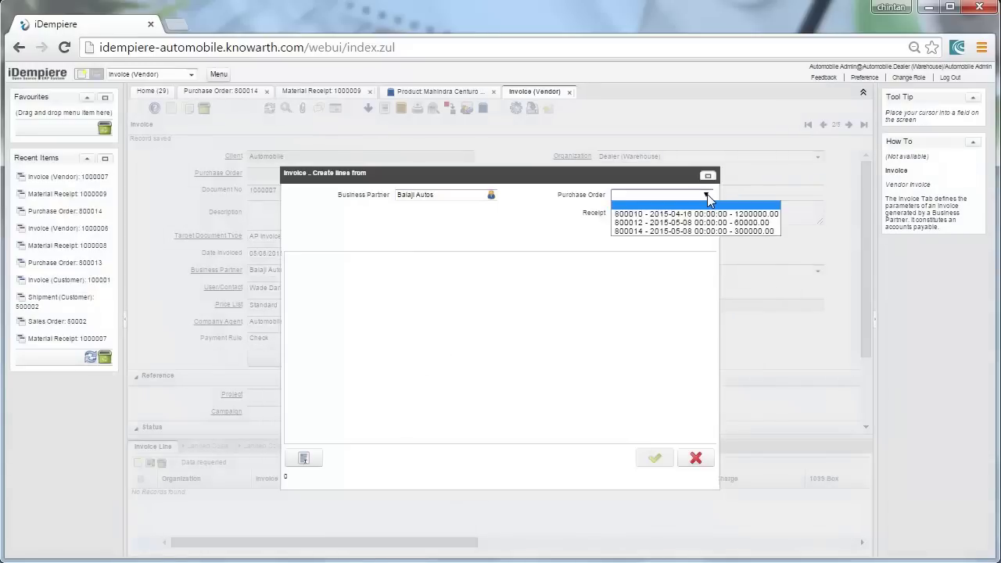
pyautogui.click(689, 230)
pyautogui.click(704, 213)
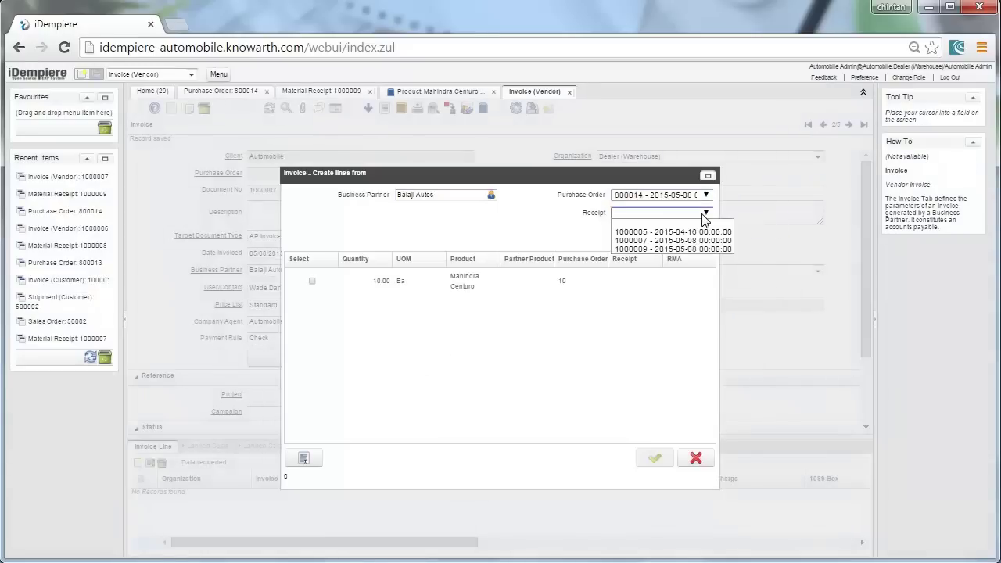
pyautogui.click(507, 411)
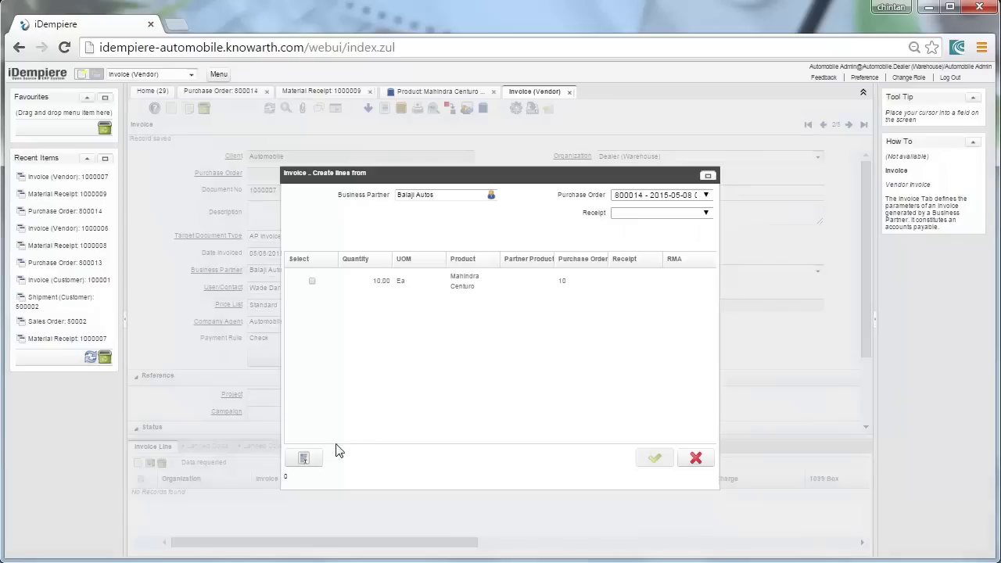
pyautogui.click(312, 463)
pyautogui.click(654, 459)
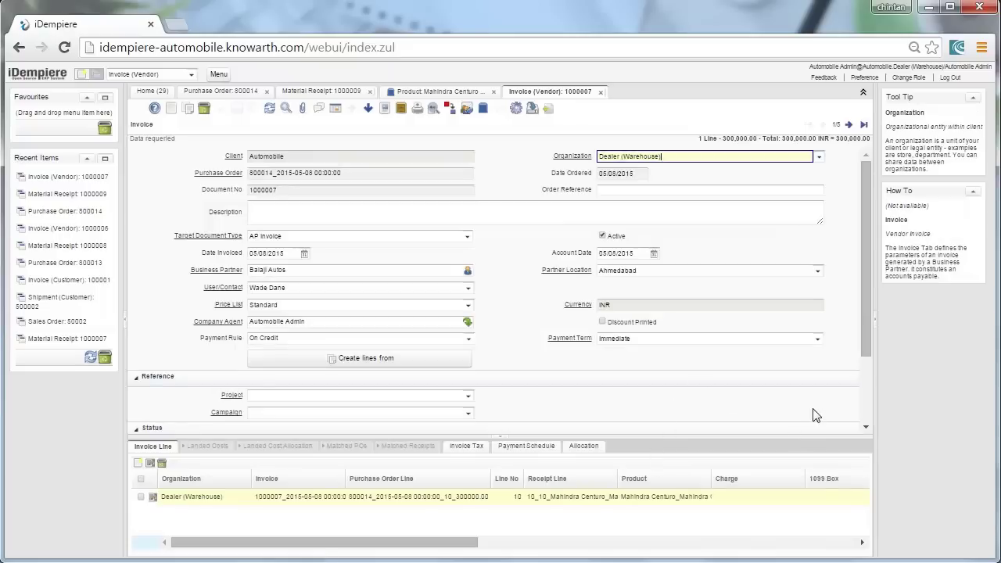
# - Complete the Balaji Autos vendor invoice and display its accounting postings
pyautogui.moveTo(868, 332); pyautogui.dragTo(867, 421)
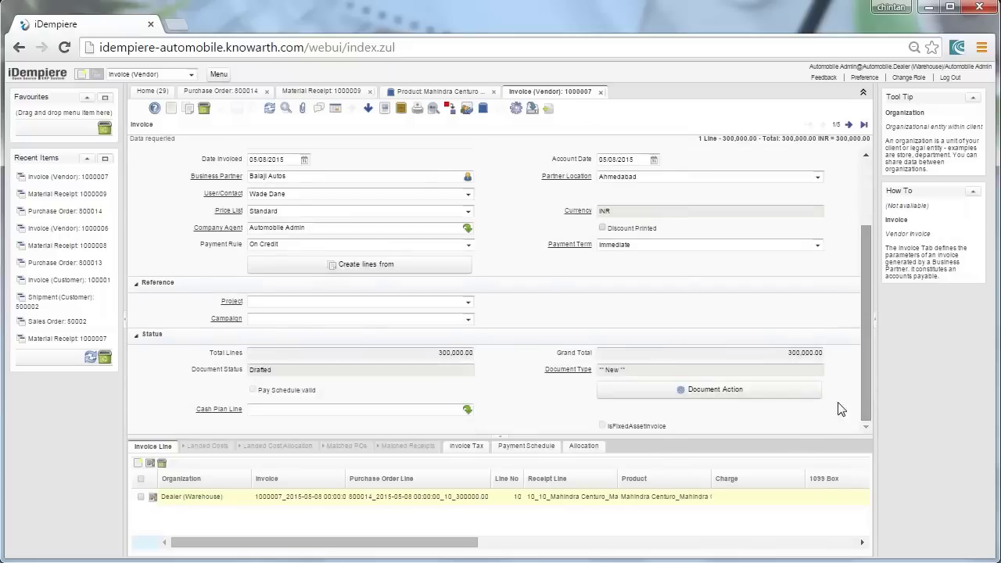
pyautogui.click(786, 395)
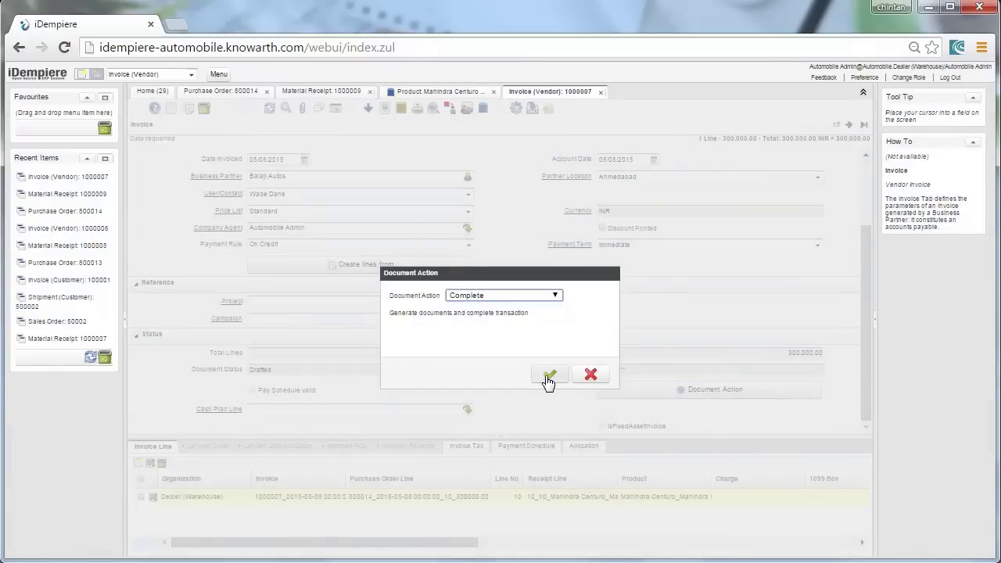
pyautogui.click(550, 375)
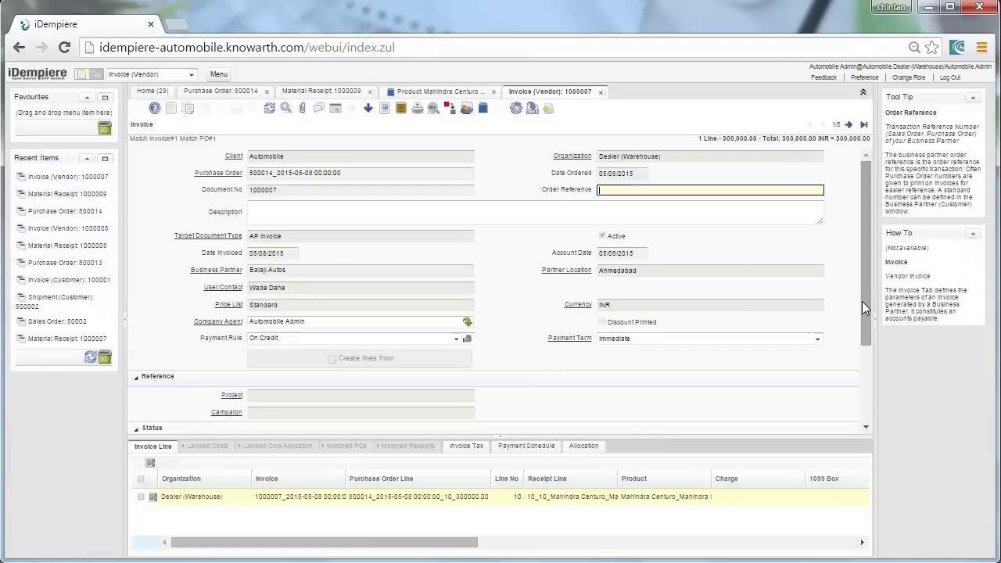
pyautogui.moveTo(862, 301); pyautogui.dragTo(867, 413)
pyautogui.click(783, 386)
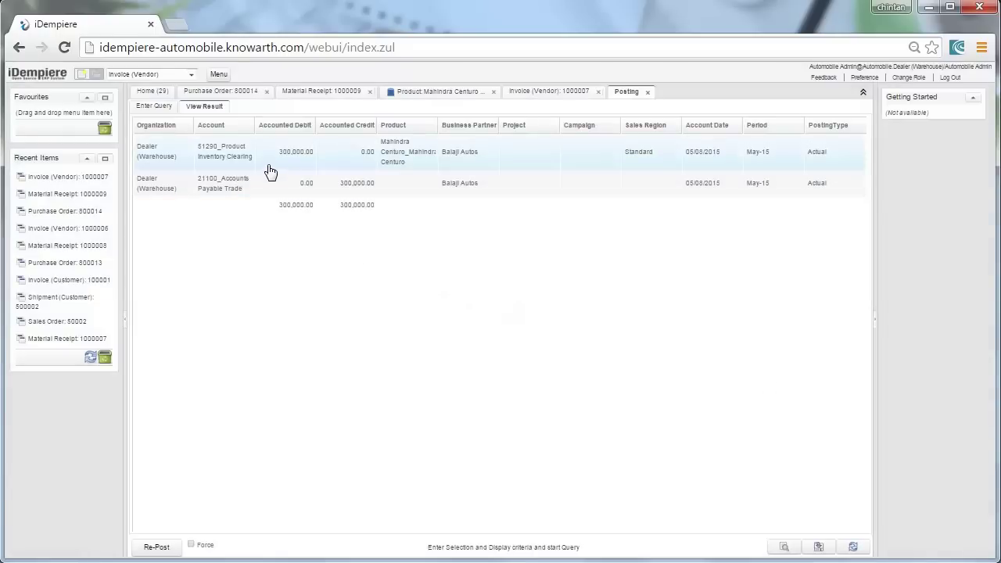
# - Find and open the Payment window with a new payment record
pyautogui.click(172, 74)
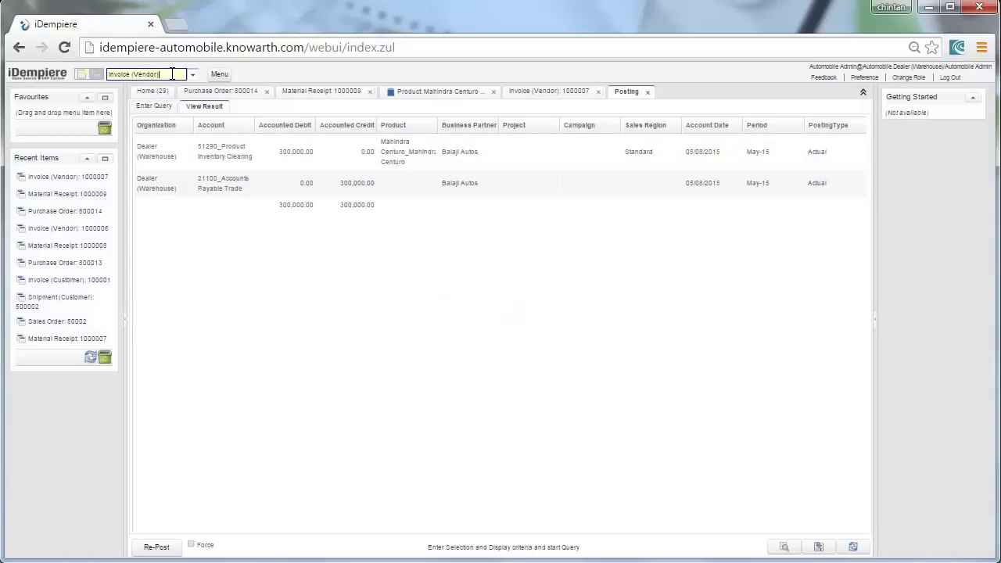
pyautogui.press('BackSpace')
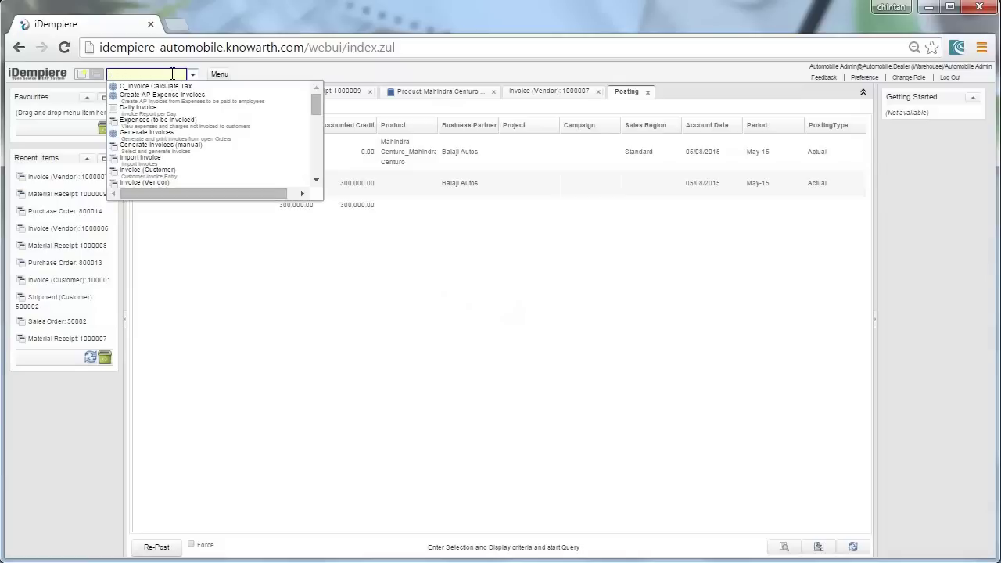
pyautogui.write('payment')
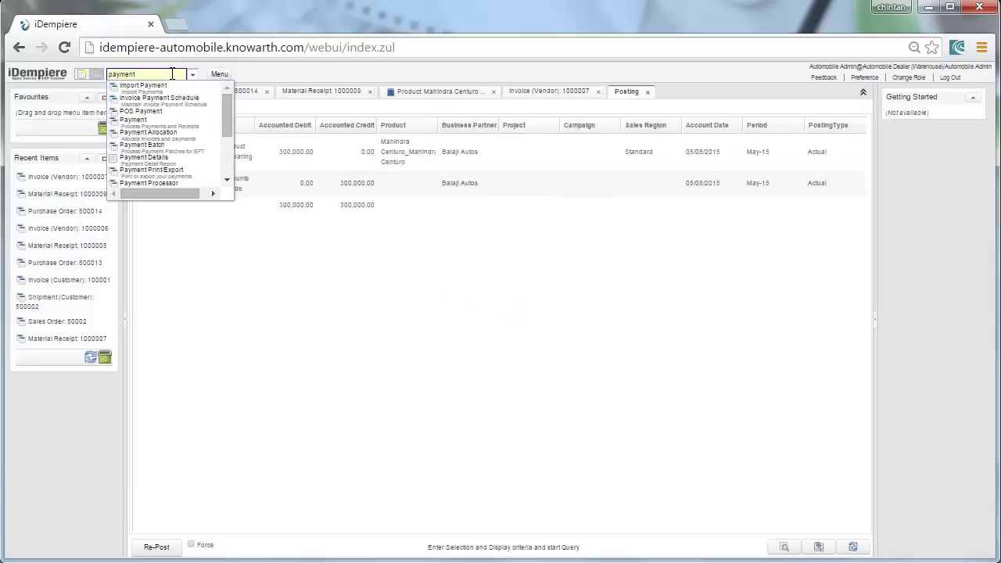
pyautogui.click(202, 127)
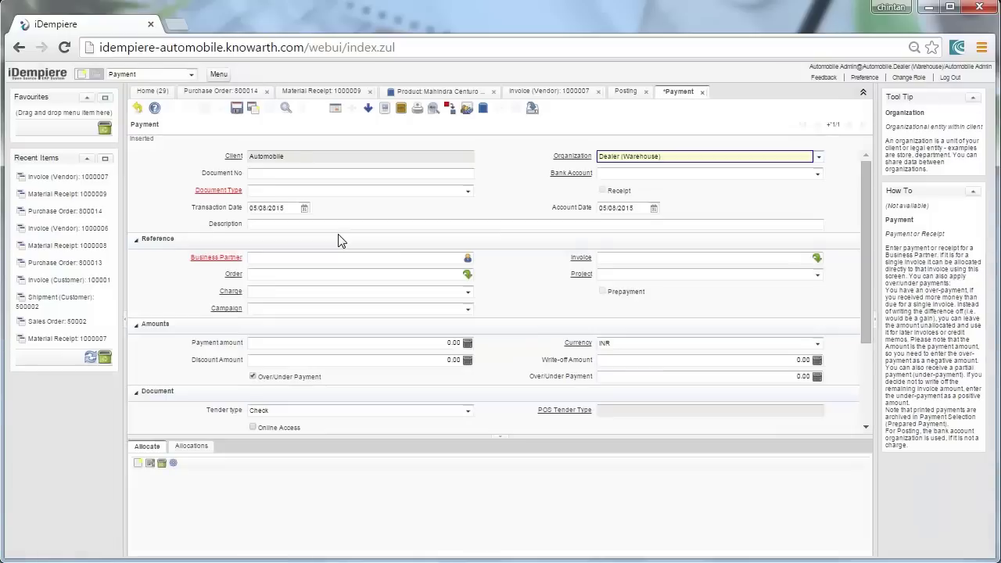
# - Set the payment's document type to AP Payment and its business partner to Balaji Autos
pyautogui.click(467, 192)
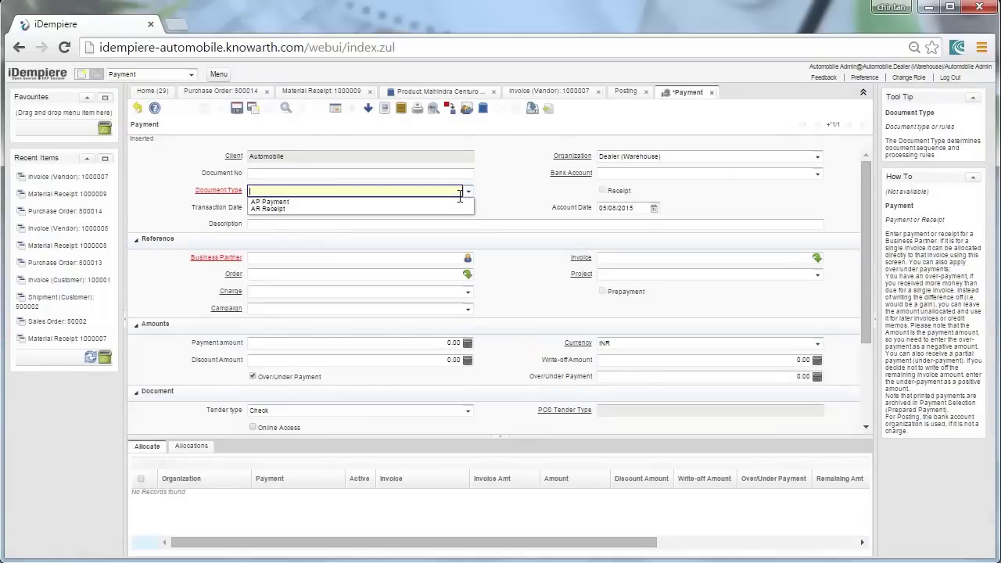
pyautogui.click(455, 203)
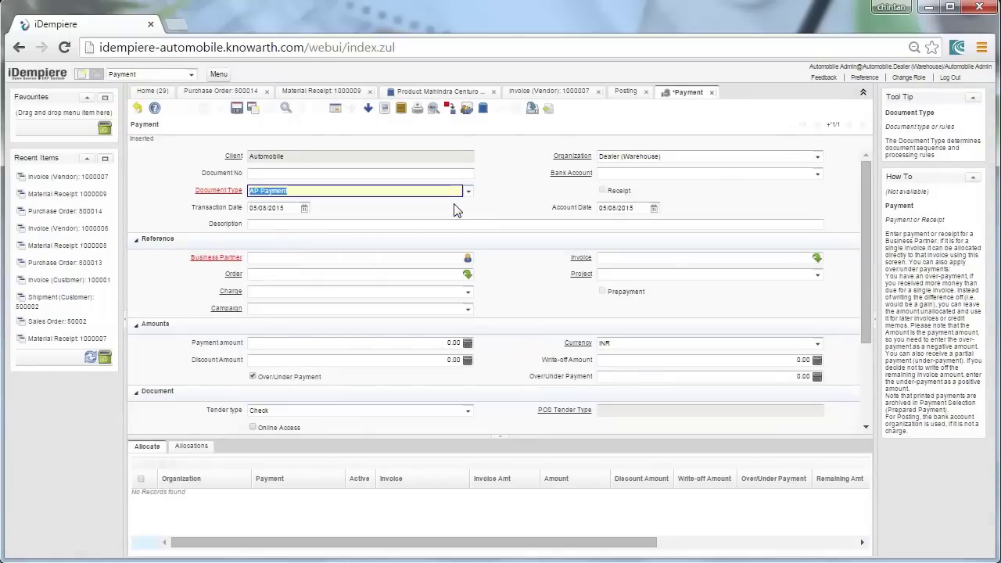
pyautogui.click(467, 259)
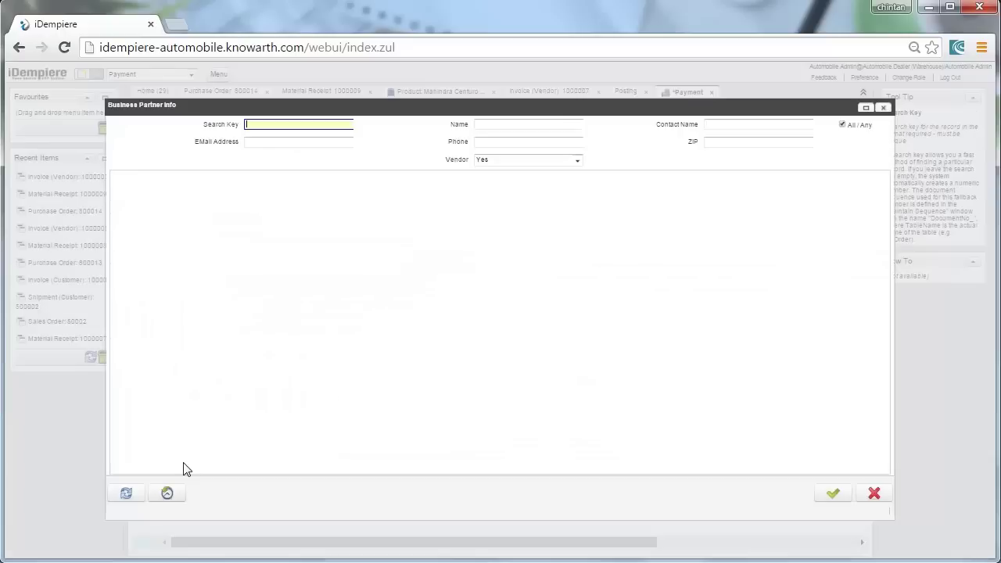
pyautogui.click(126, 492)
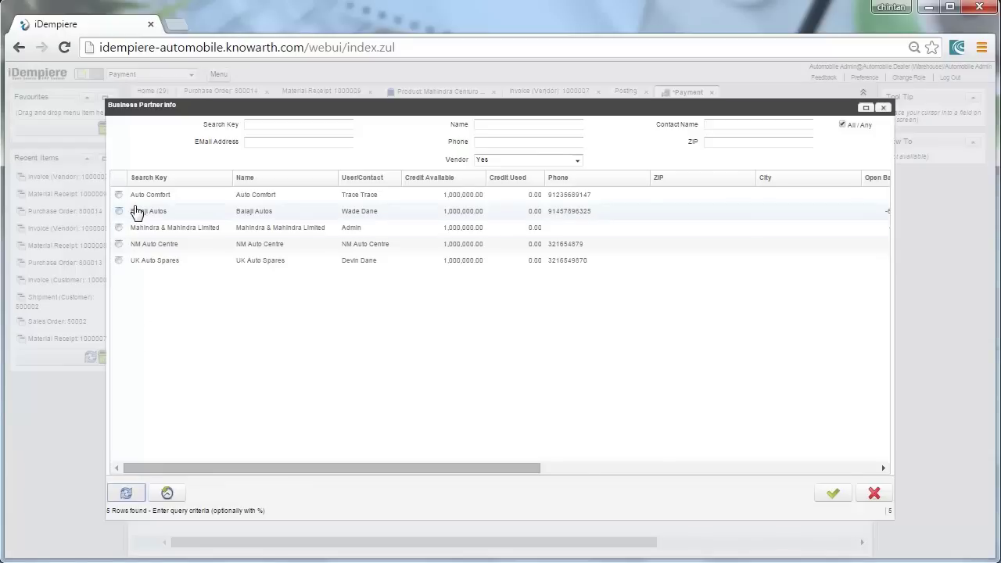
pyautogui.click(136, 213)
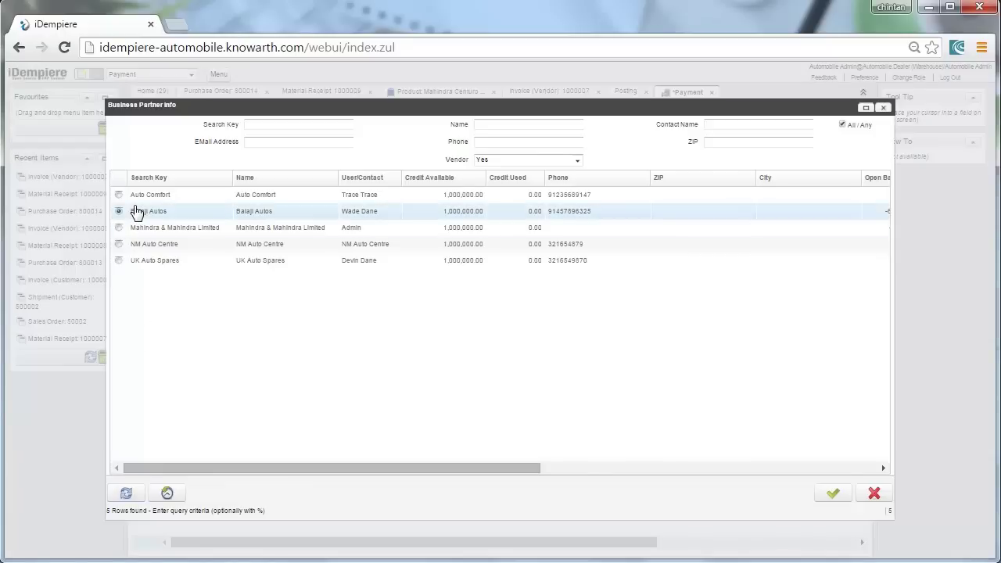
pyautogui.click(834, 494)
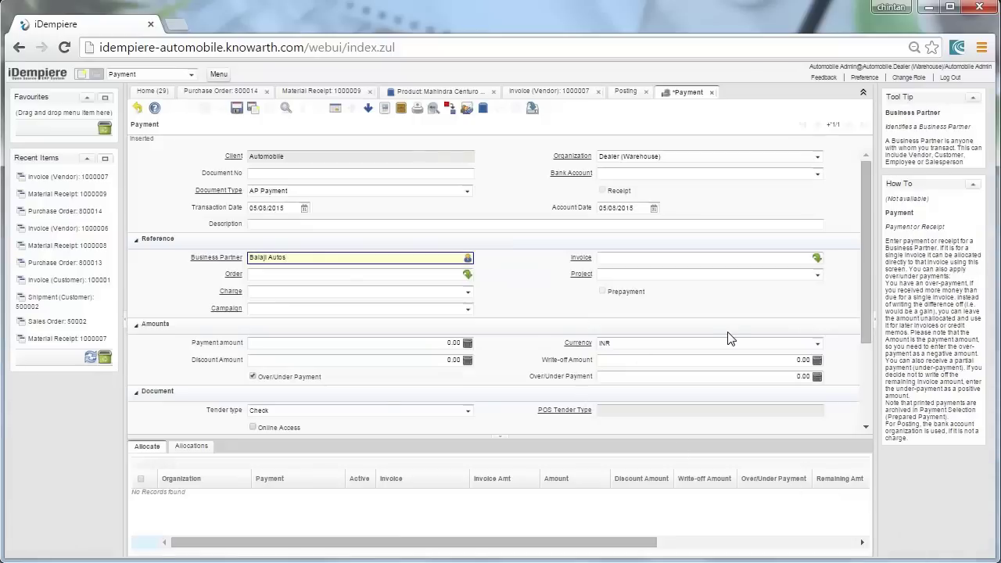
# - Set the payment's bank account to the Mahindra and Mahindra dealer account and save the payment record
pyautogui.scroll(-3, 861, 304)
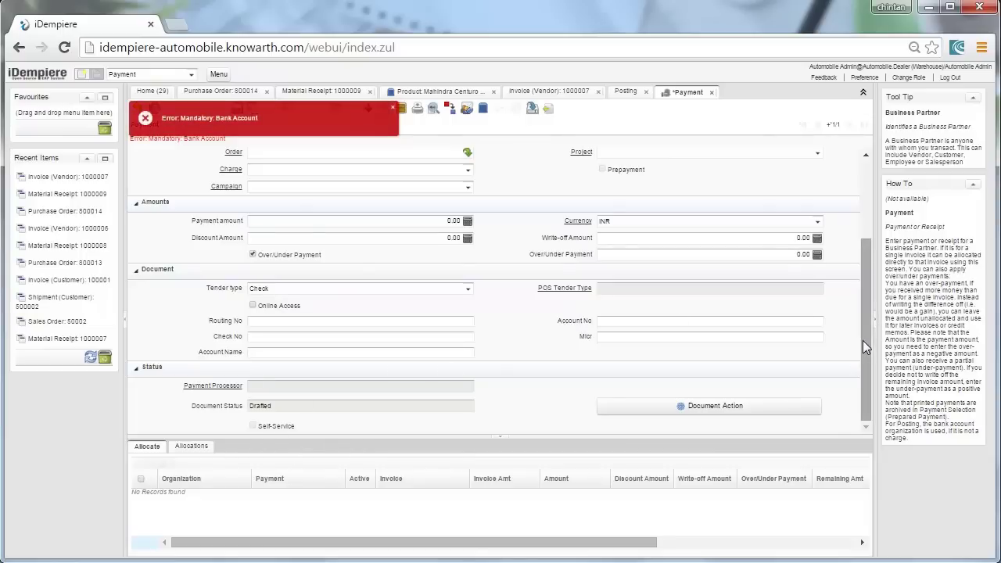
pyautogui.moveTo(863, 340); pyautogui.dragTo(871, 247)
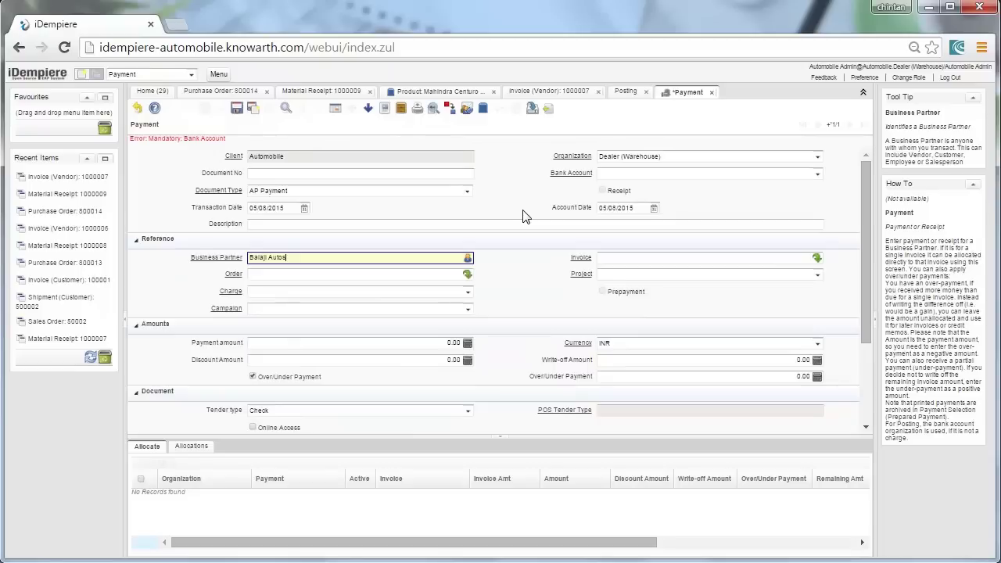
pyautogui.click(817, 177)
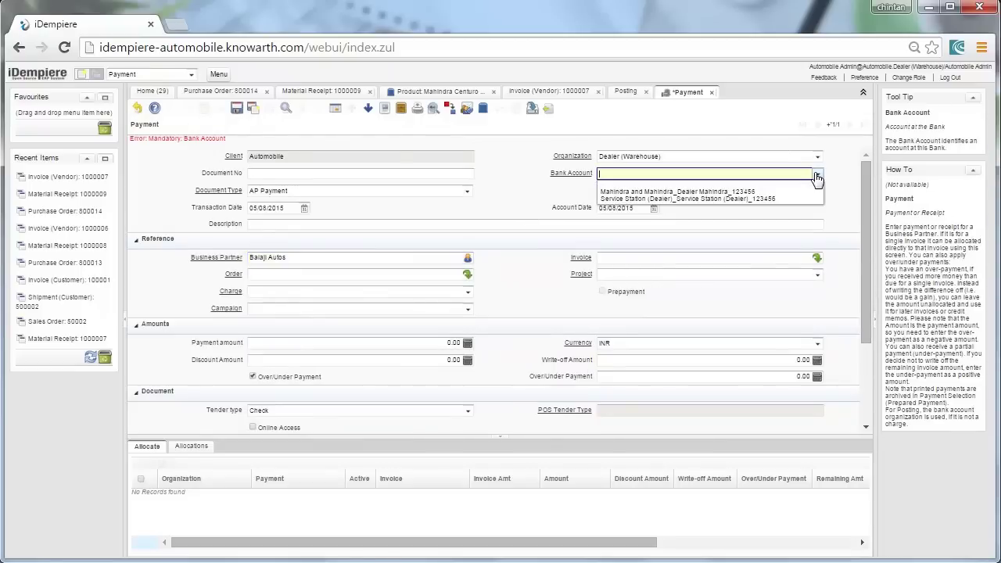
pyautogui.click(778, 197)
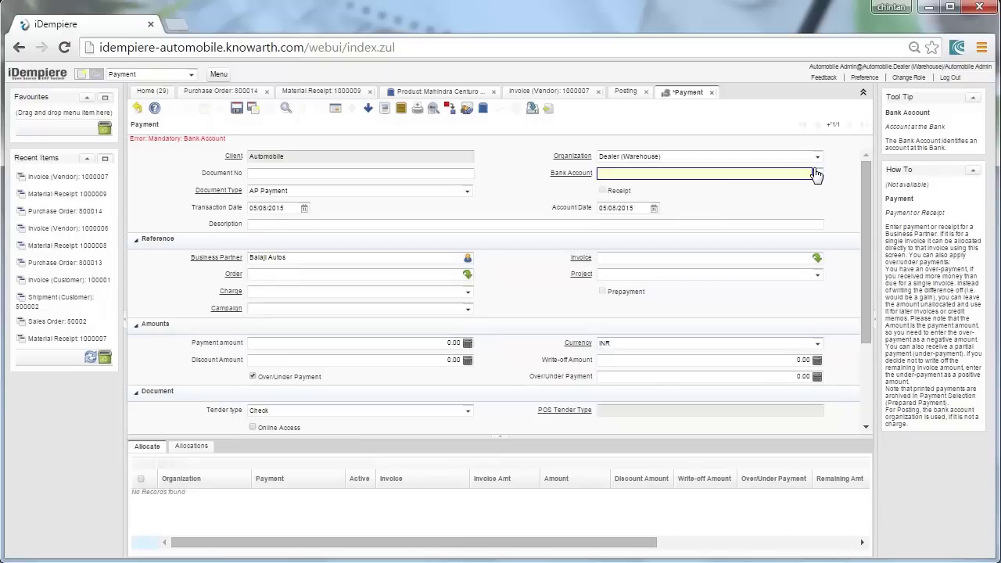
pyautogui.click(754, 173)
pyautogui.click(677, 195)
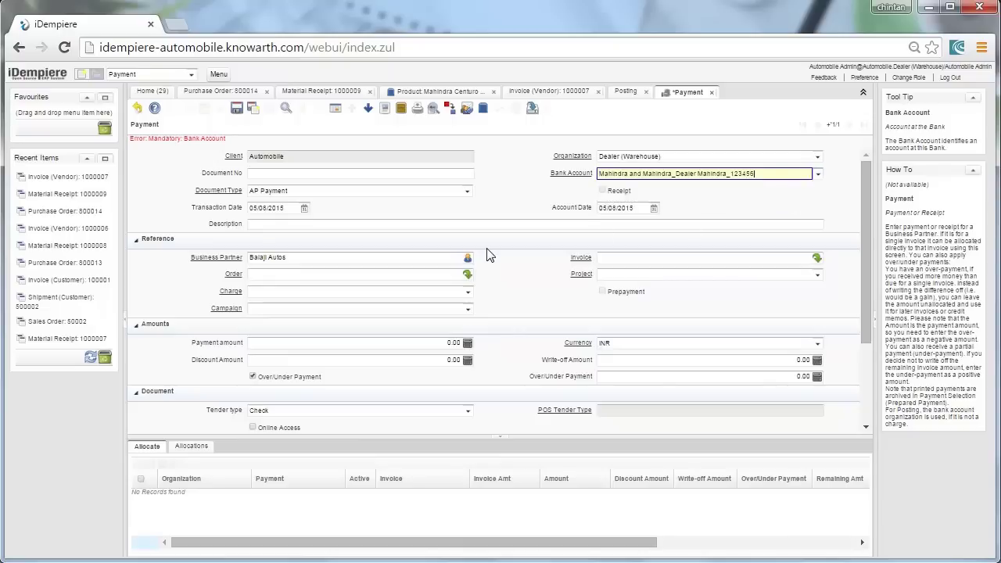
pyautogui.click(236, 107)
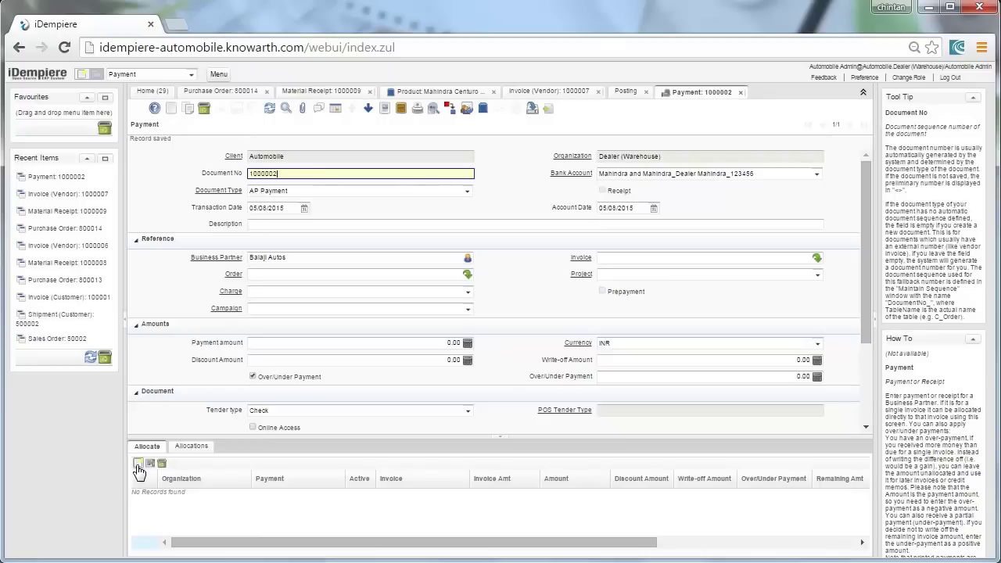
# - Add an allocation line to the payment for the just-completed Balaji Autos invoice of 300000.00 and save it
pyautogui.click(138, 466)
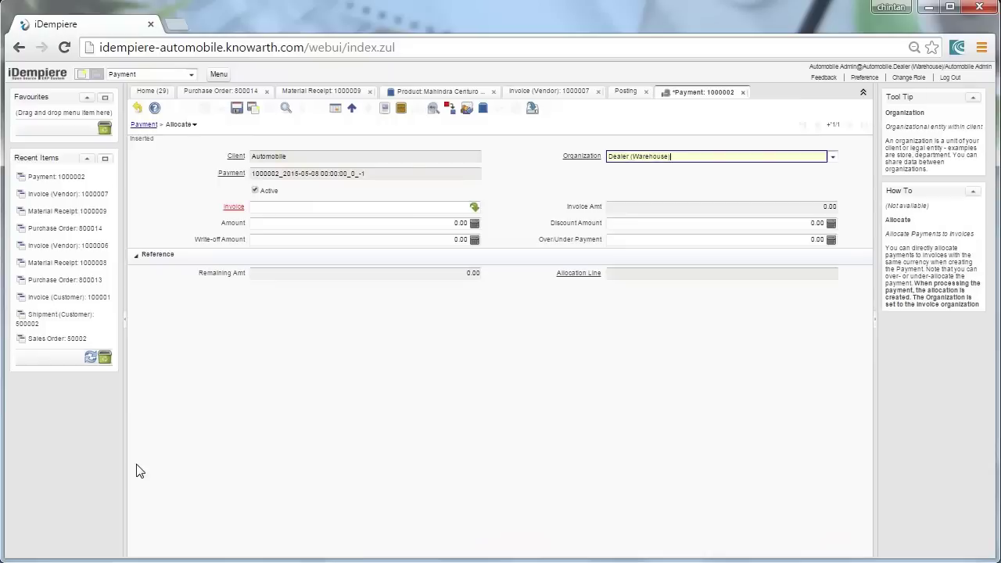
pyautogui.click(474, 208)
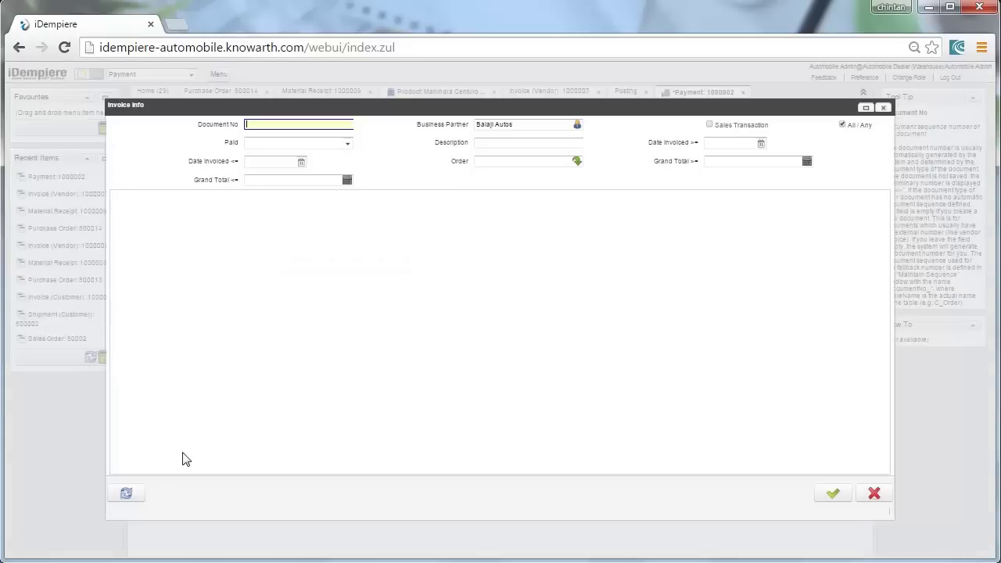
pyautogui.click(132, 491)
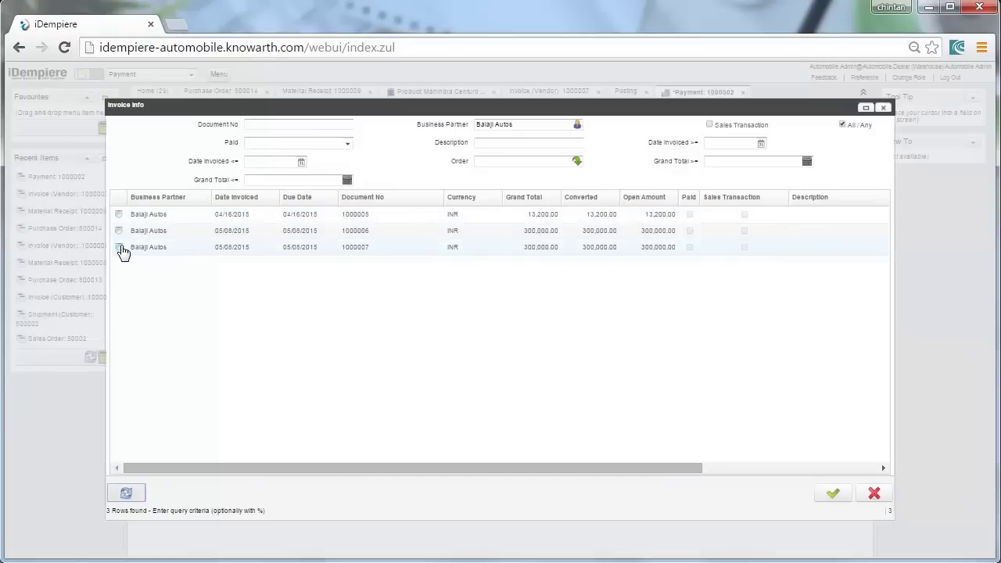
pyautogui.click(120, 247)
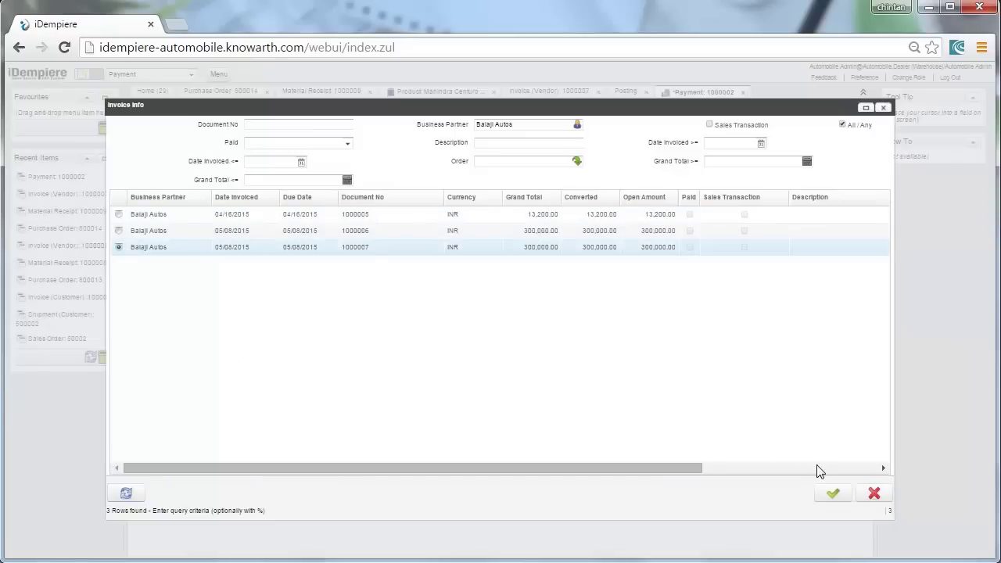
pyautogui.click(830, 493)
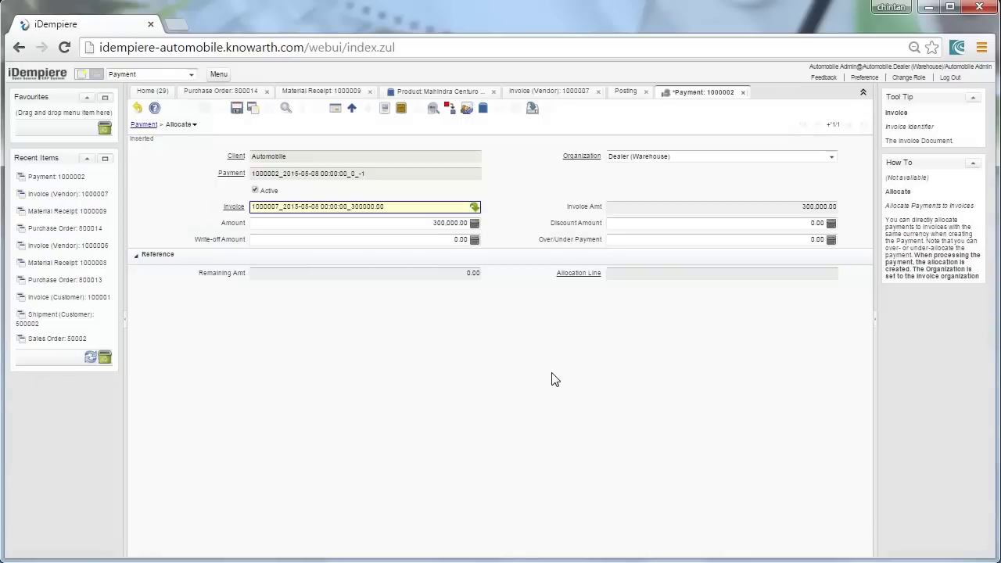
pyautogui.click(237, 108)
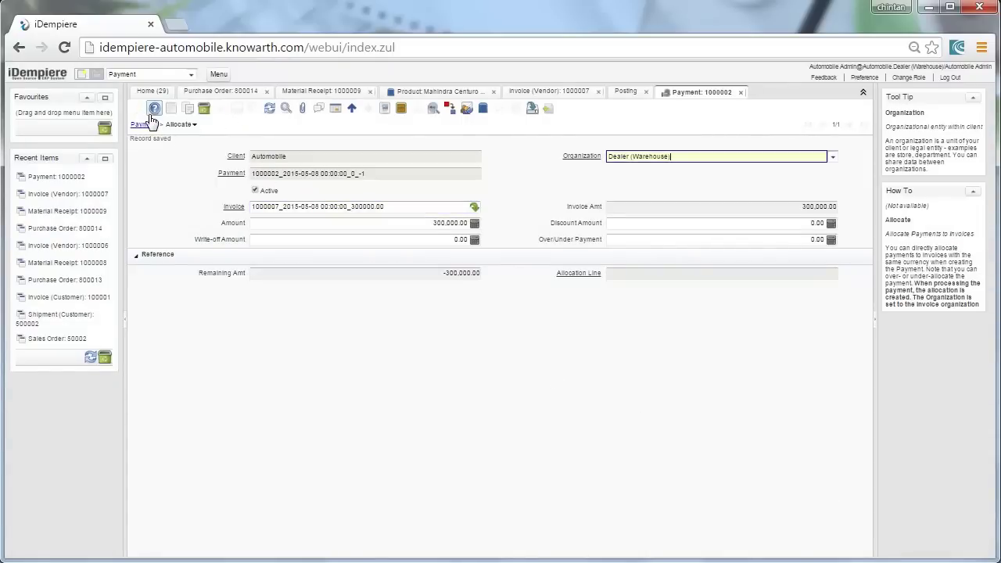
# - Set the payment amount in the payment header to 300000.00 and complete the payment
pyautogui.click(149, 124)
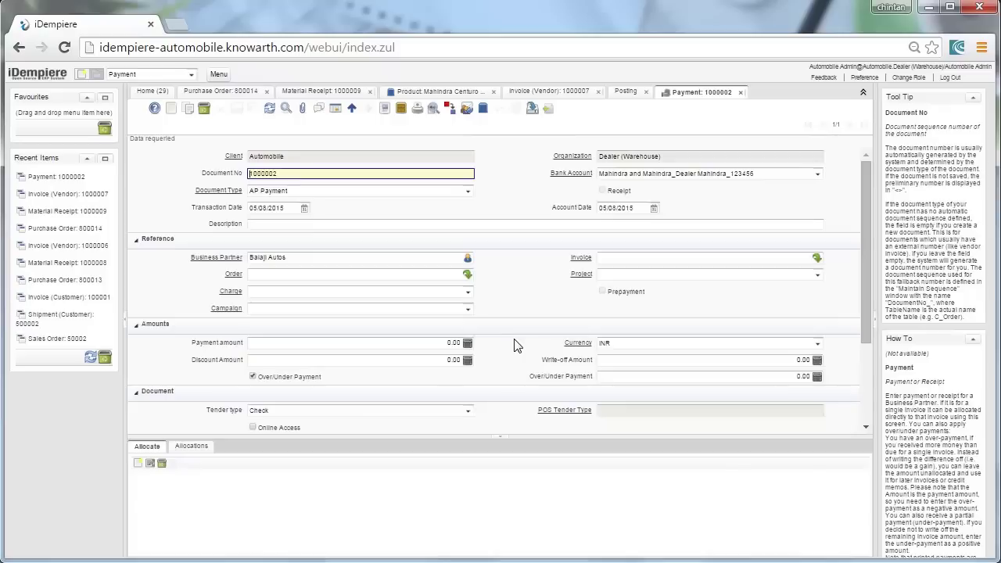
pyautogui.click(450, 345)
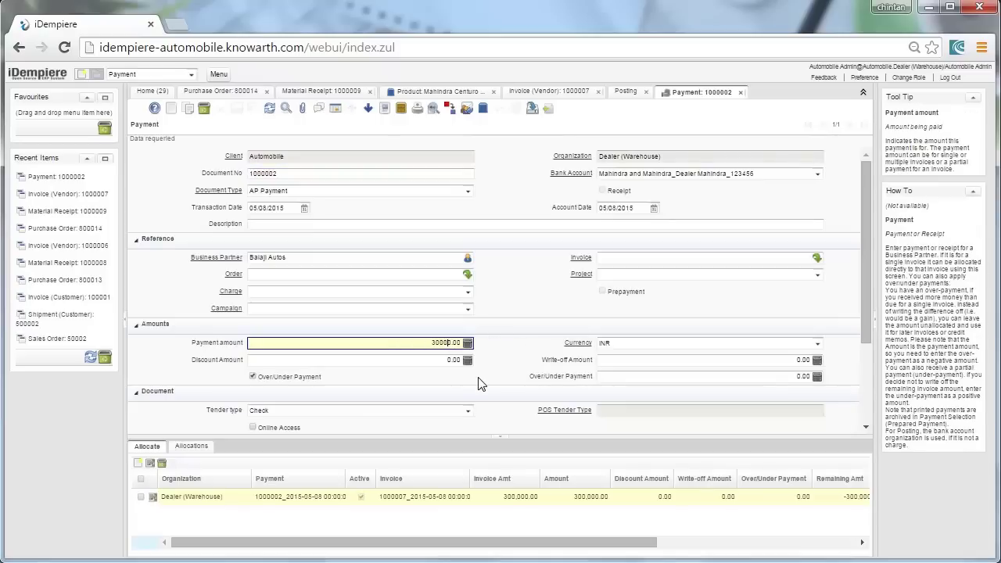
pyautogui.press('Tab')
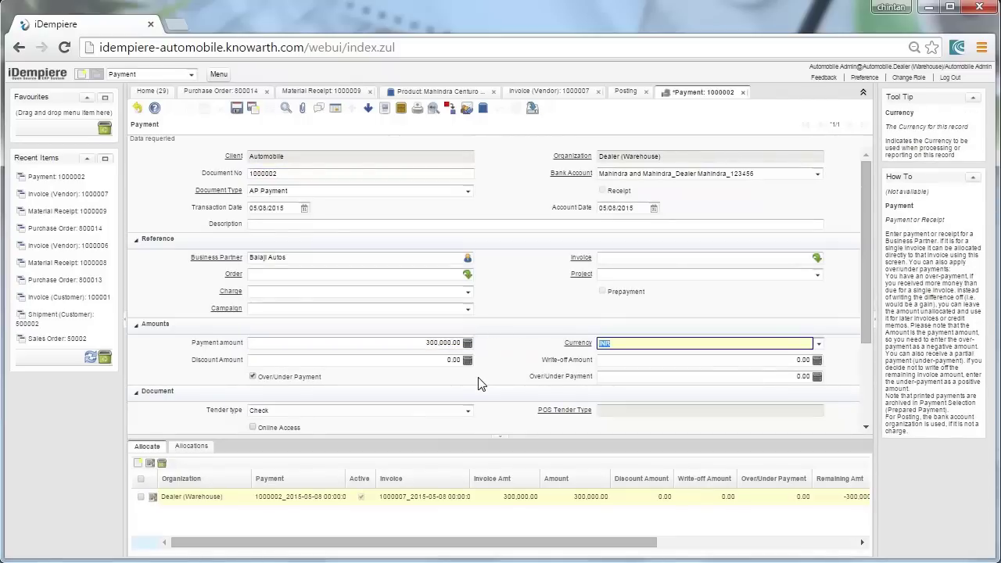
pyautogui.moveTo(867, 344); pyautogui.dragTo(870, 417)
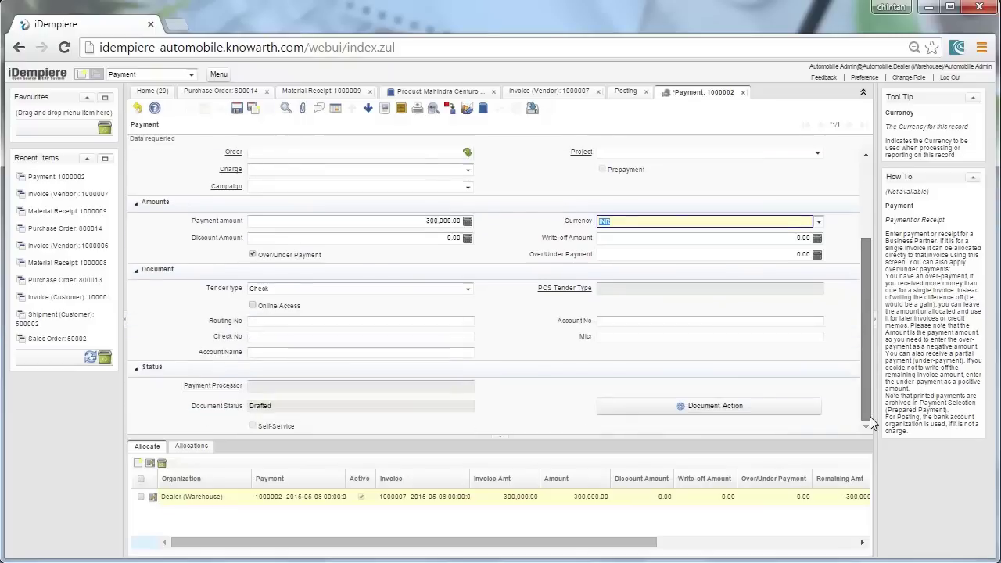
pyautogui.click(792, 408)
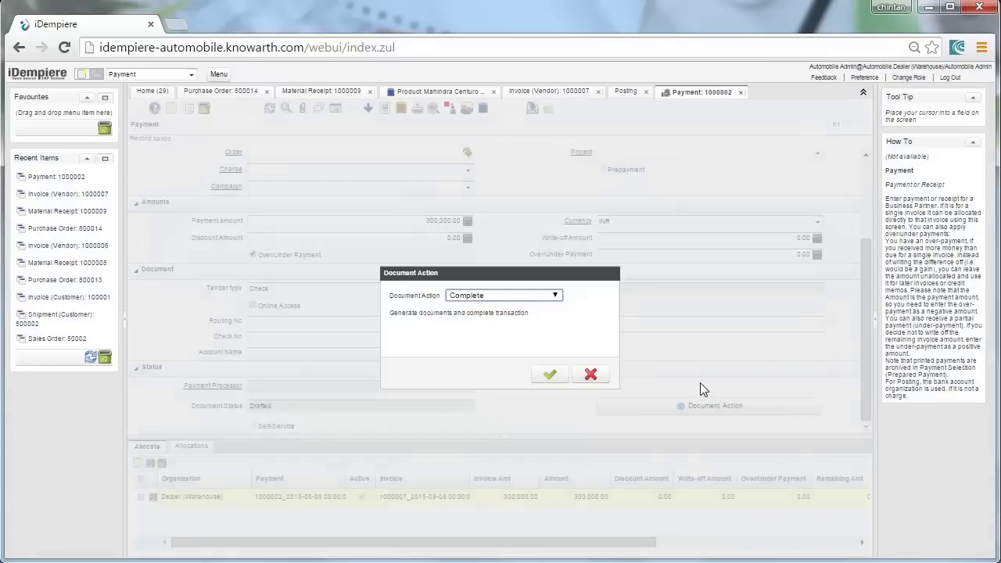
pyautogui.click(557, 376)
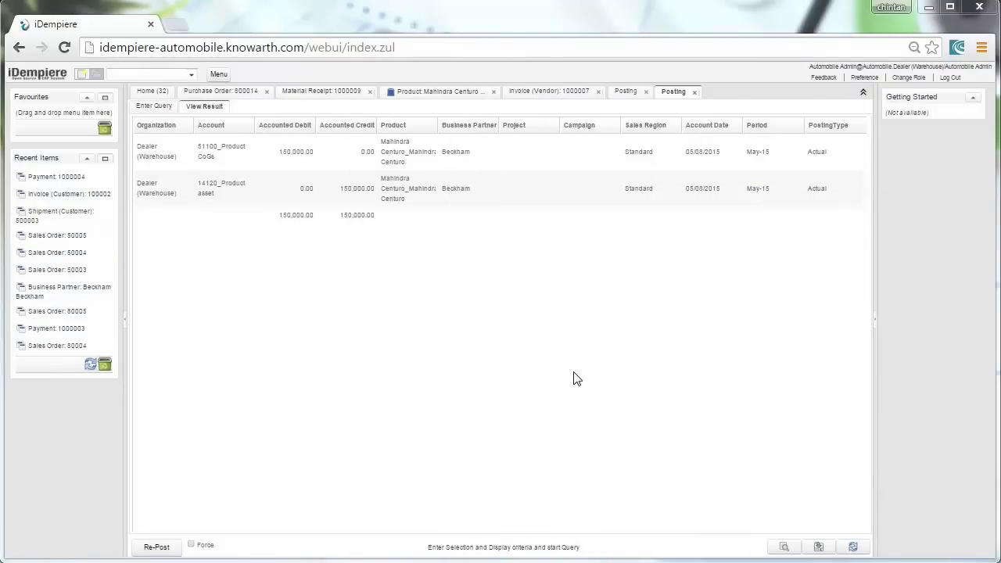
# - Find and open the Sales Order window
pyautogui.click(155, 71)
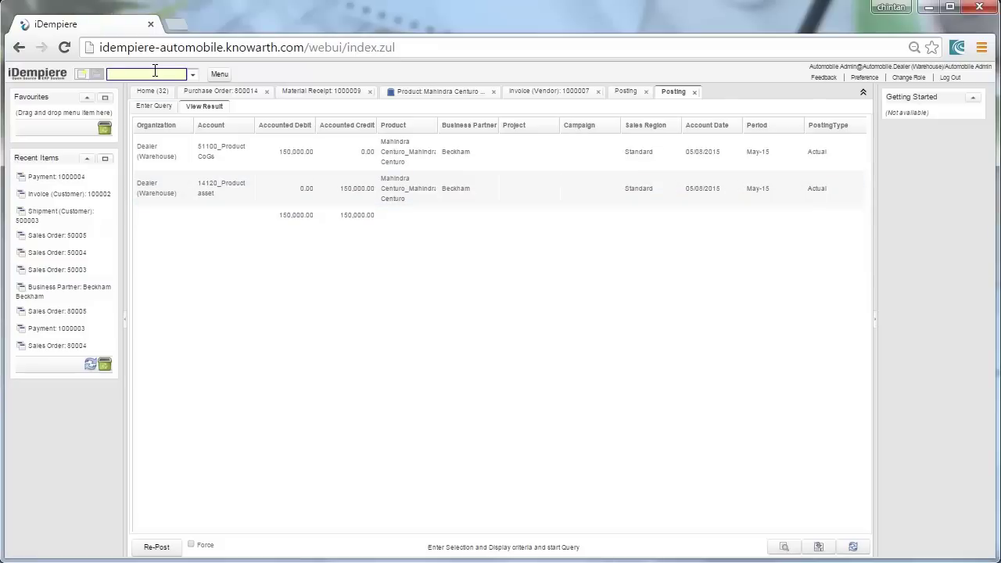
pyautogui.write('sales')
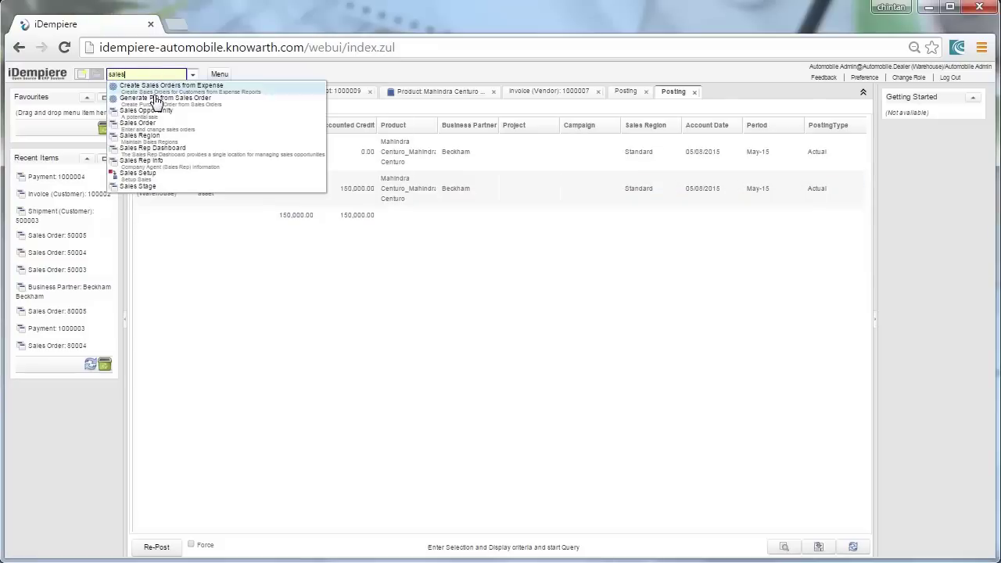
pyautogui.click(156, 128)
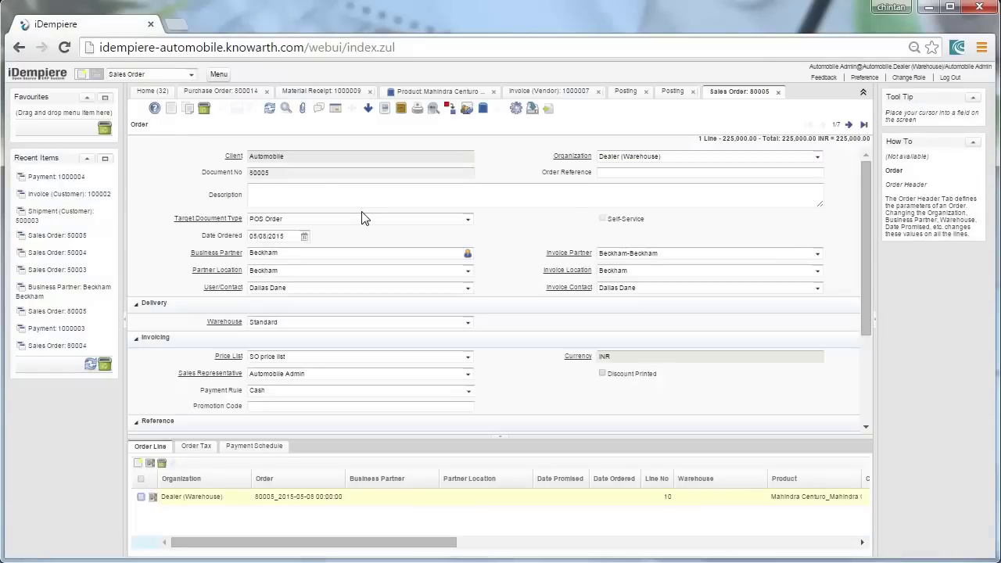
# - Create a new sales order with document type Standard Order for the same customer as the previously displayed order
pyautogui.click(171, 108)
pyautogui.click(470, 221)
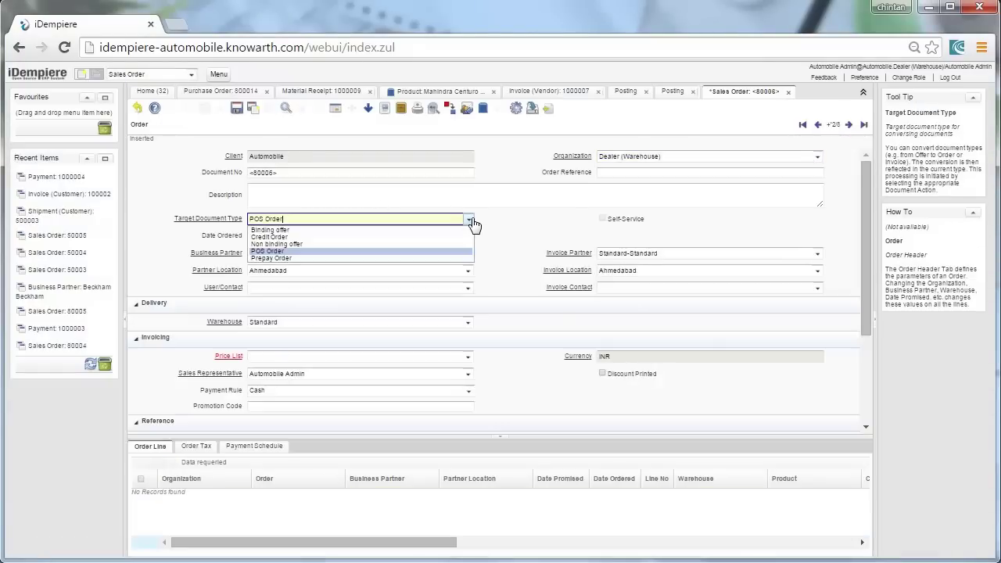
pyautogui.click(453, 266)
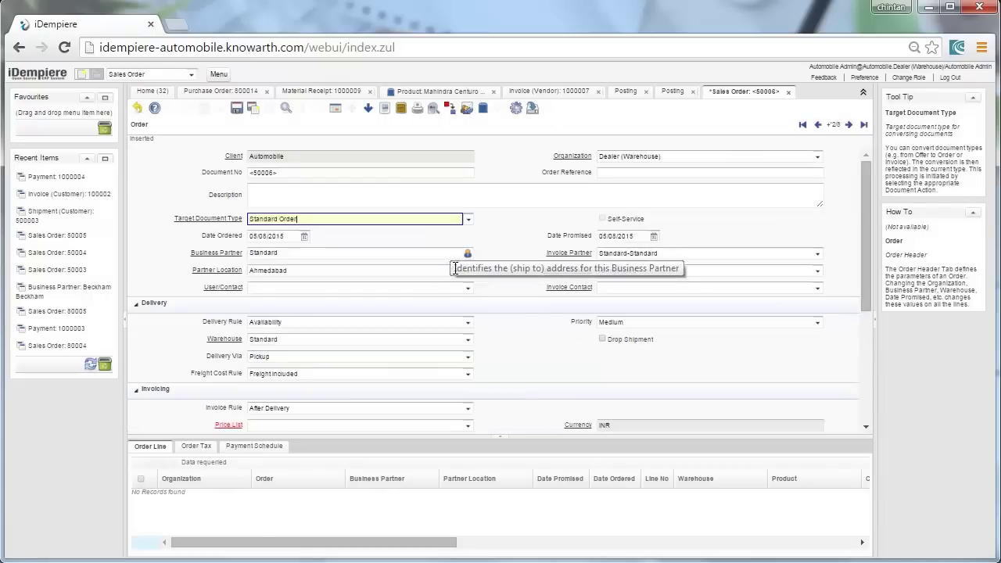
pyautogui.click(467, 256)
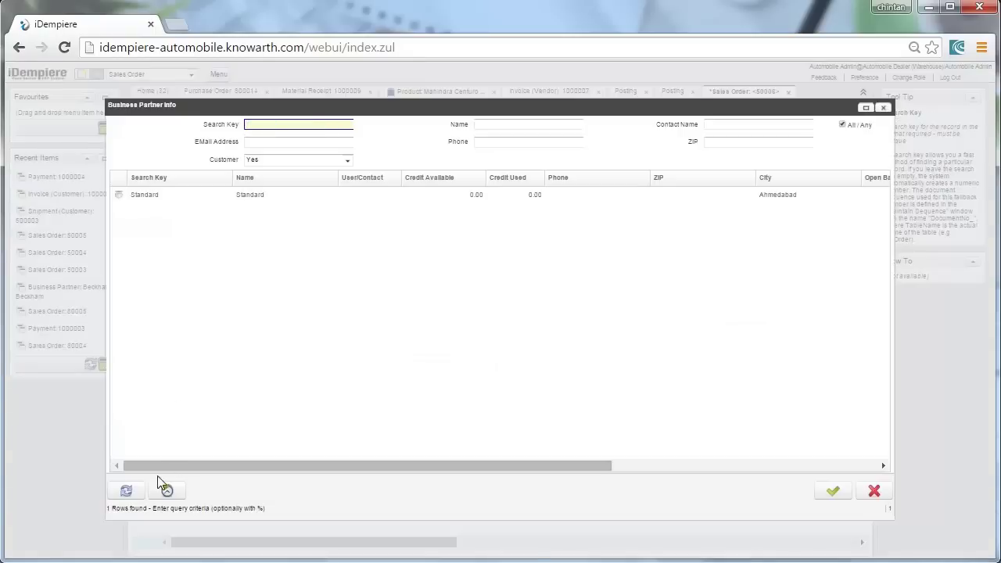
pyautogui.click(131, 490)
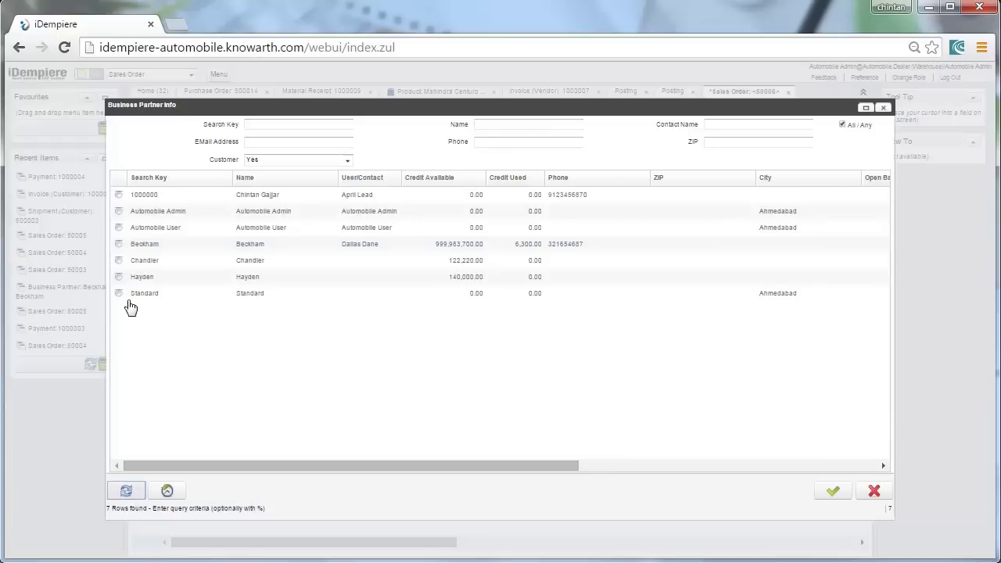
pyautogui.click(123, 249)
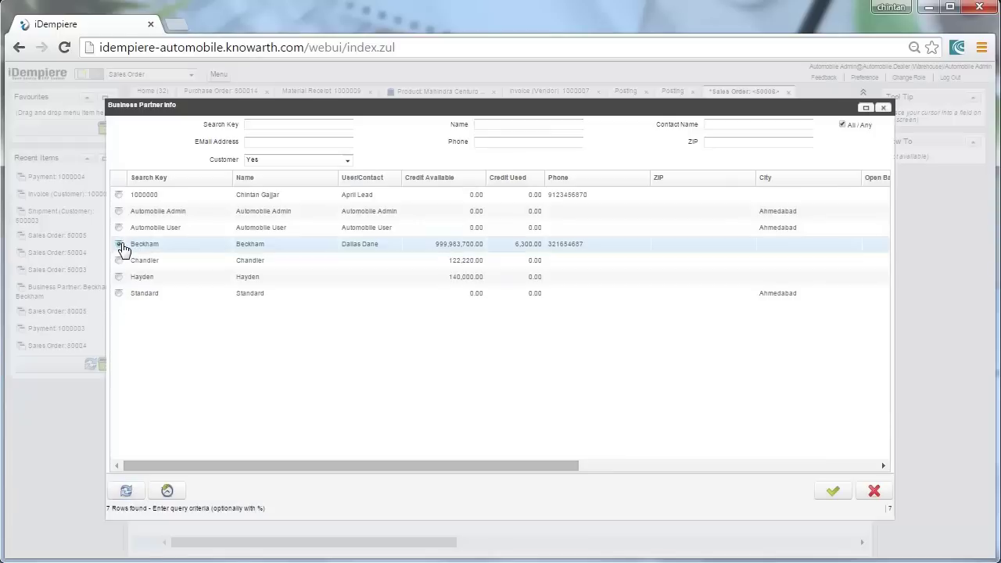
pyautogui.click(830, 491)
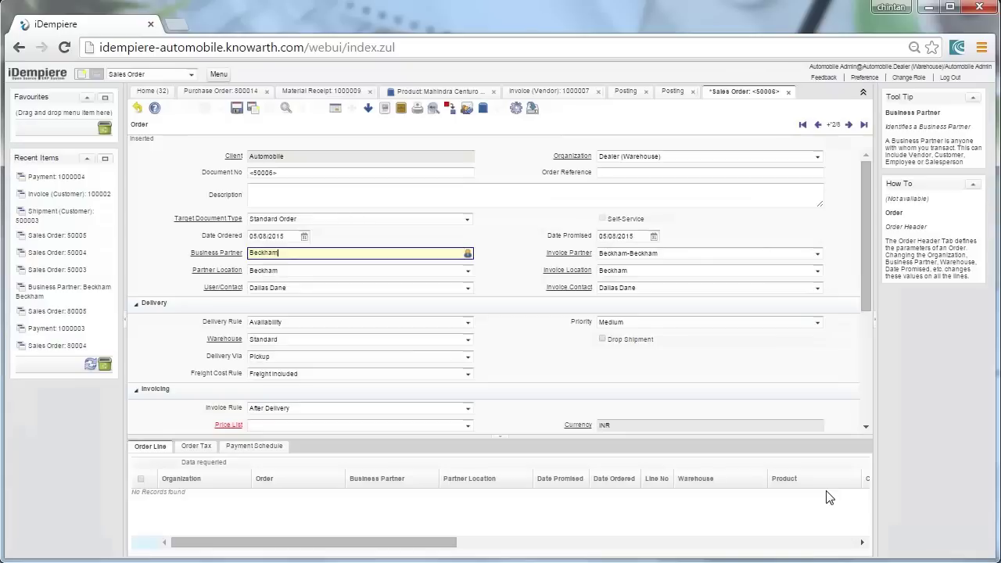
# - Set the sales order's price list to SO price list and save the order header
pyautogui.click(468, 425)
pyautogui.click(461, 436)
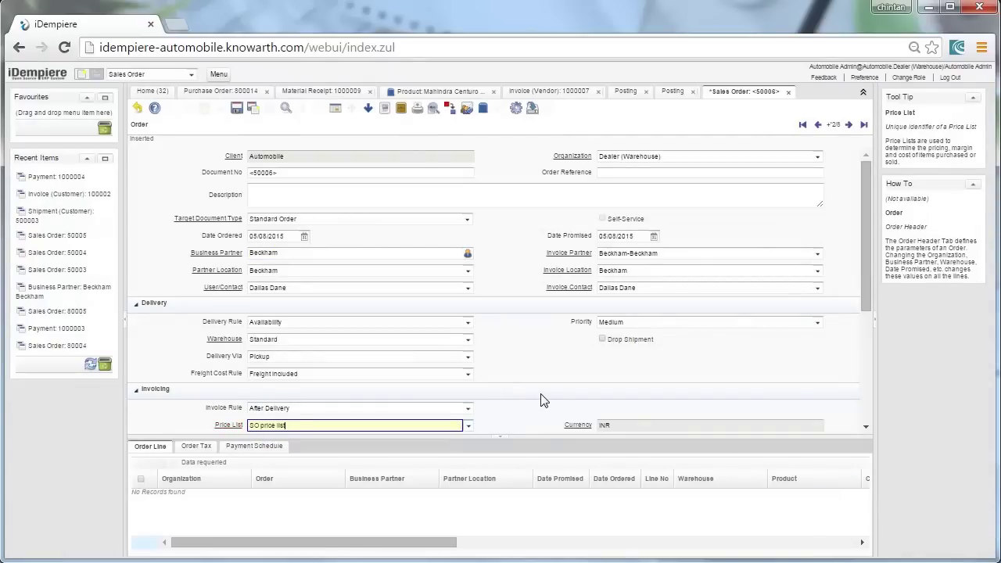
pyautogui.click(237, 108)
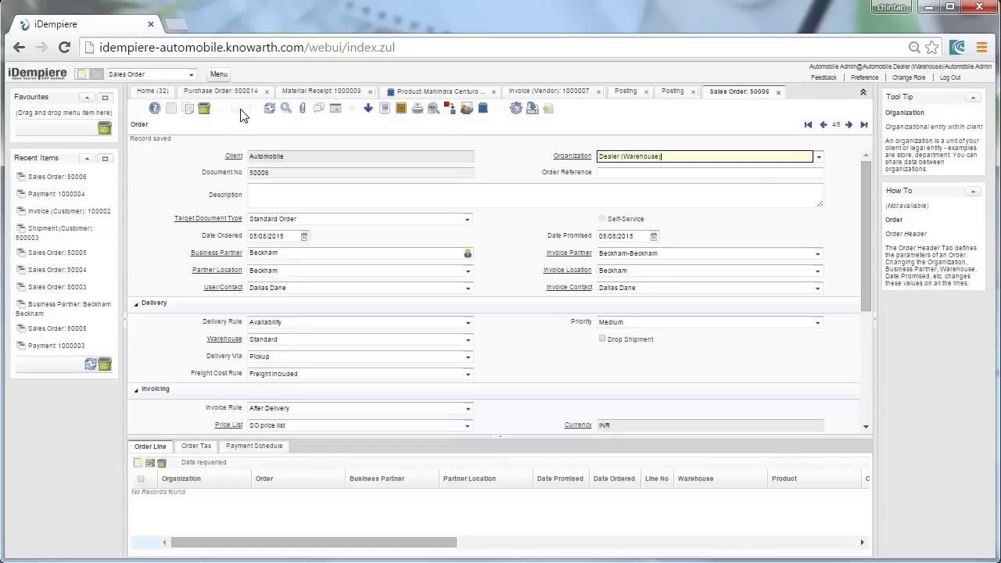
# - Add a line to the sales order and choose Mahindra Centuro as its product
pyautogui.click(140, 464)
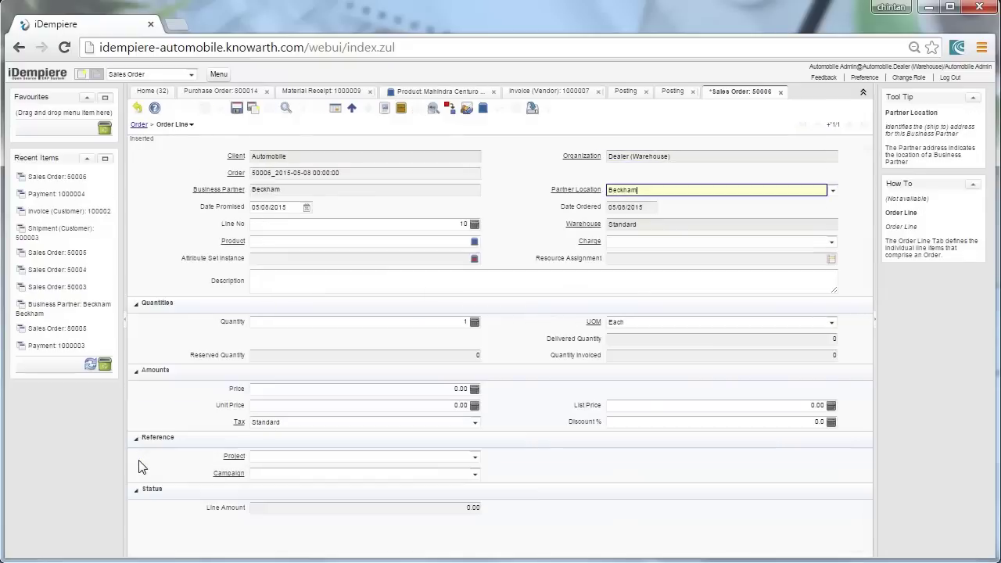
pyautogui.click(474, 242)
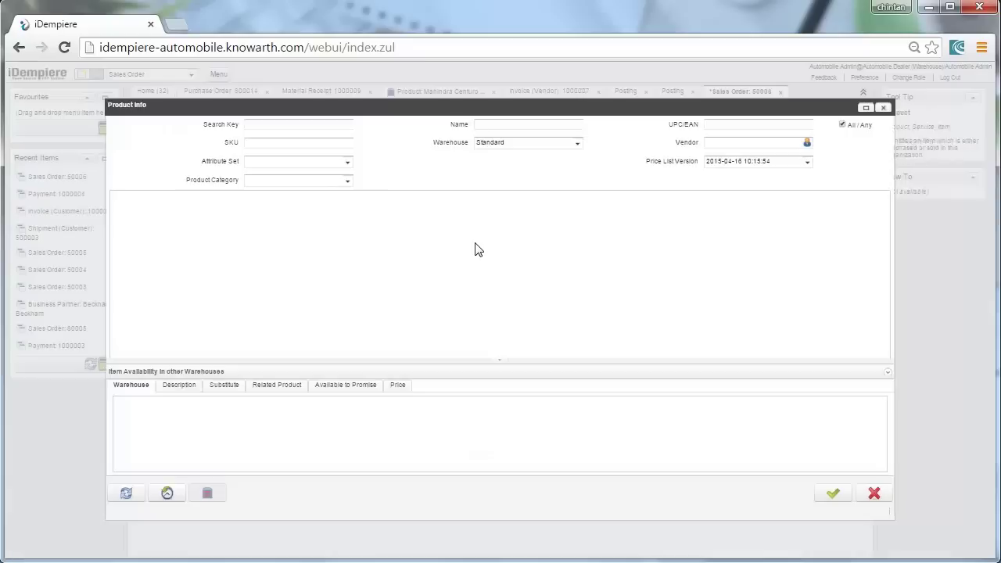
pyautogui.click(126, 494)
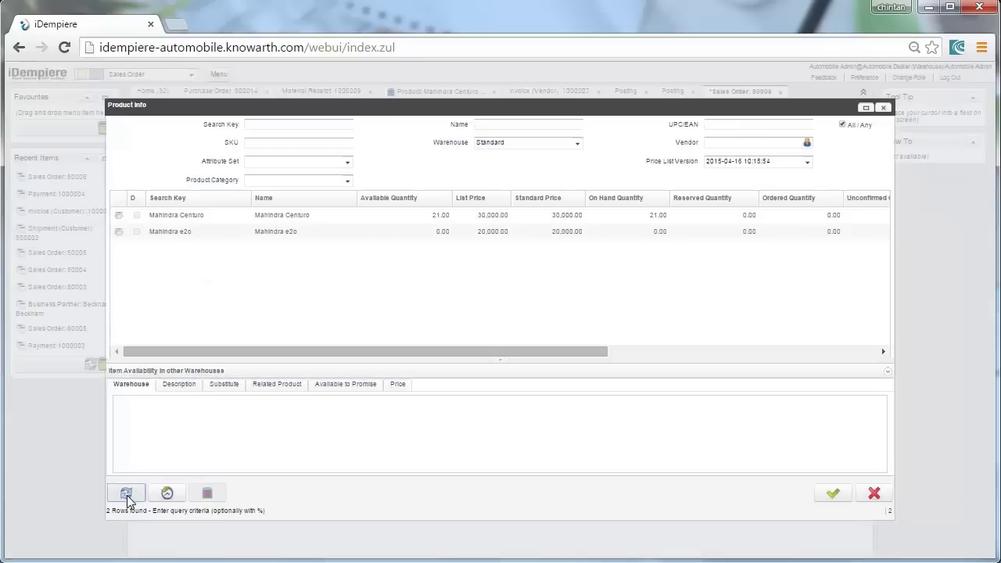
pyautogui.click(119, 215)
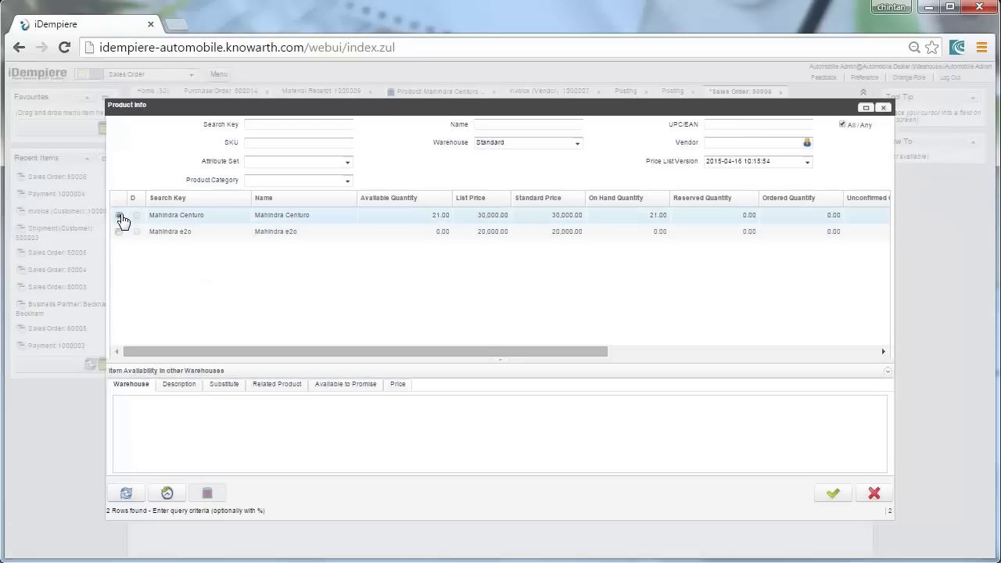
pyautogui.click(832, 493)
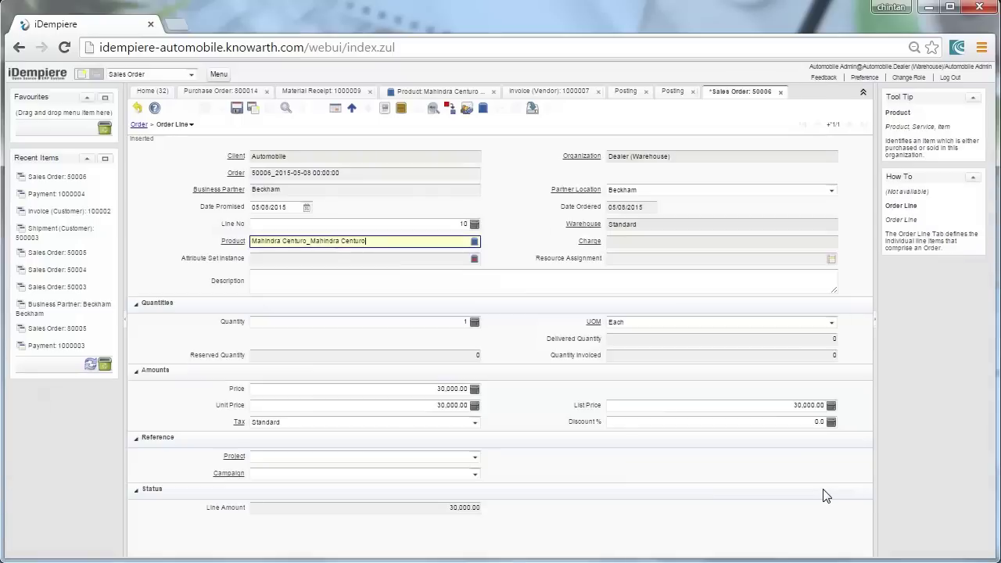
# - Set the order line's quantity to 5 and its price to 45,000.00, and save the line
pyautogui.press('Tab')
pyautogui.press('Tab')
pyautogui.press('Tab')
pyautogui.press('Tab')
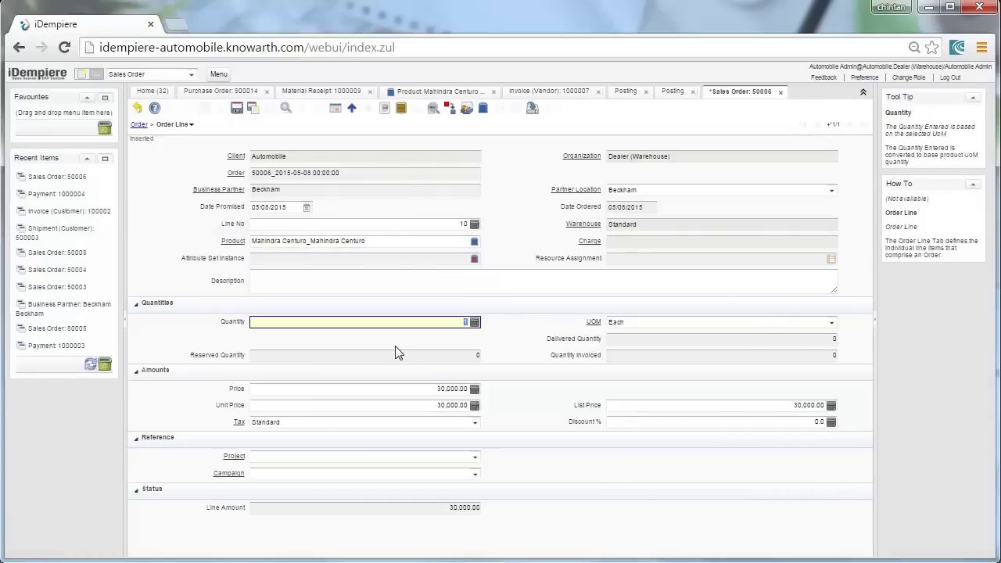
pyautogui.press('Tab')
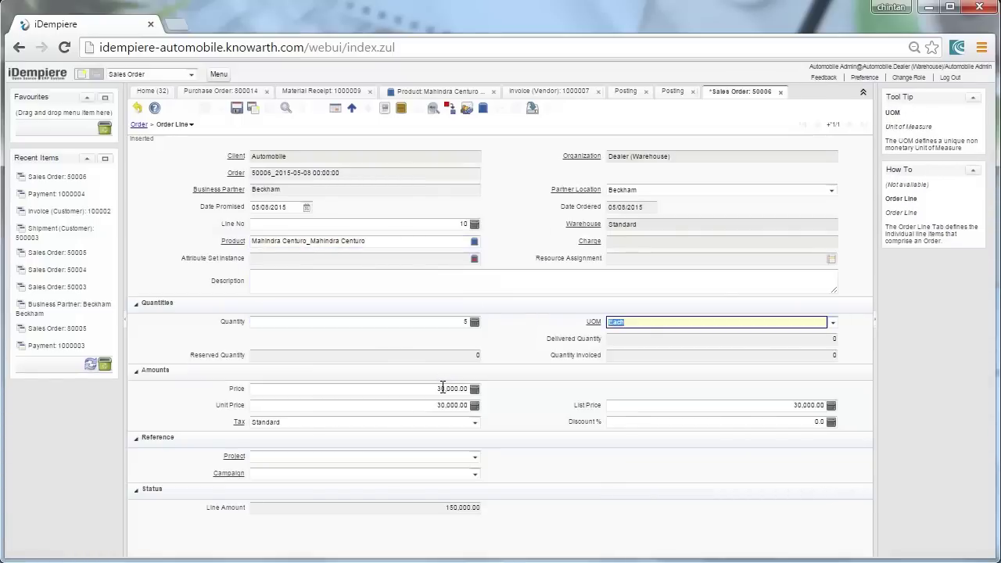
pyautogui.click(447, 389)
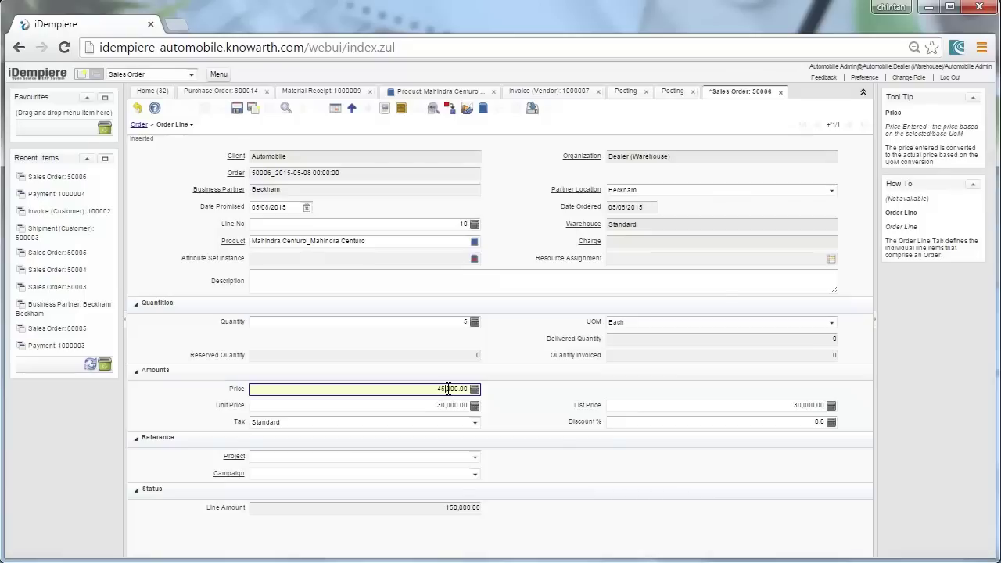
pyautogui.press('Tab')
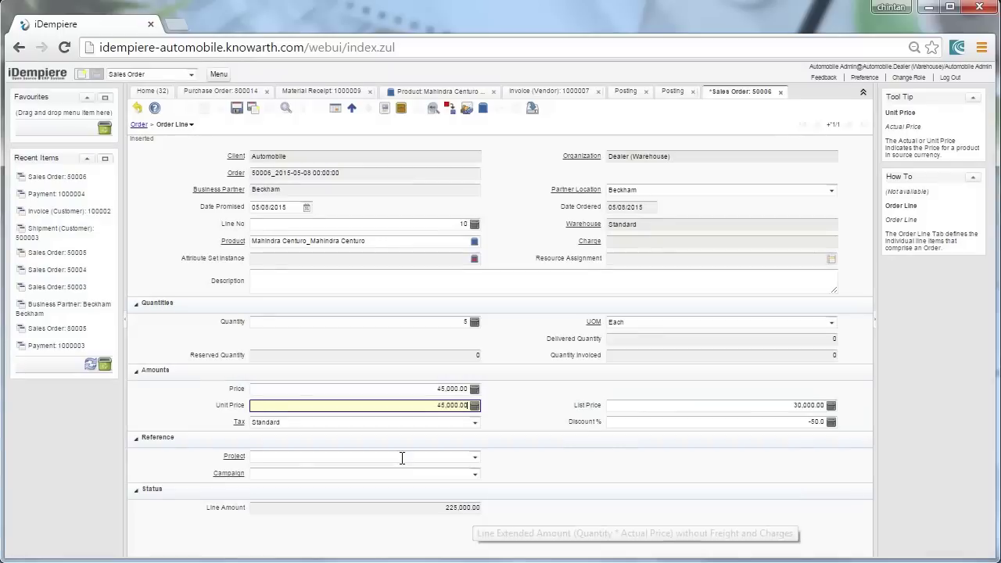
pyautogui.click(234, 108)
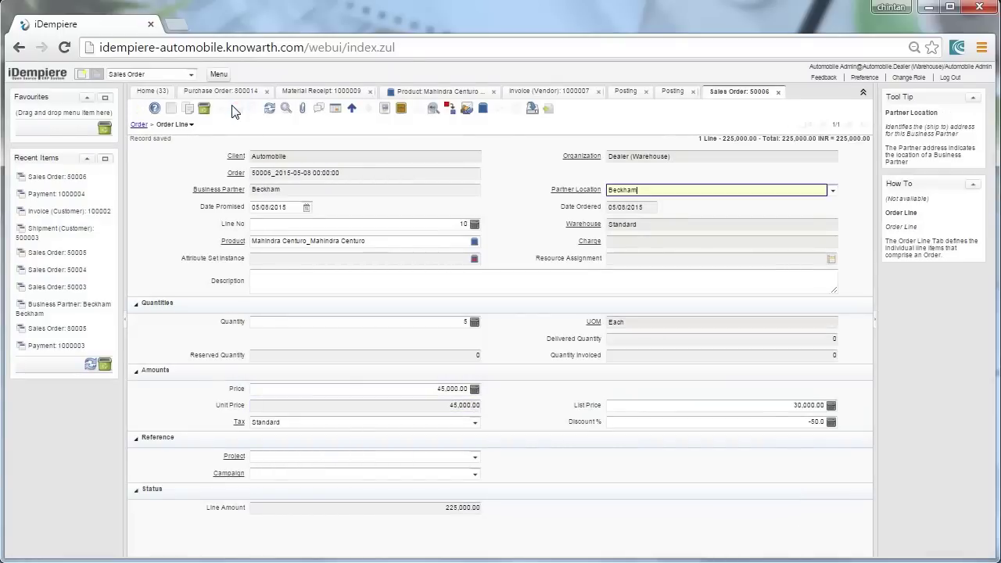
# - Return to the sales order header and complete the order
pyautogui.click(140, 125)
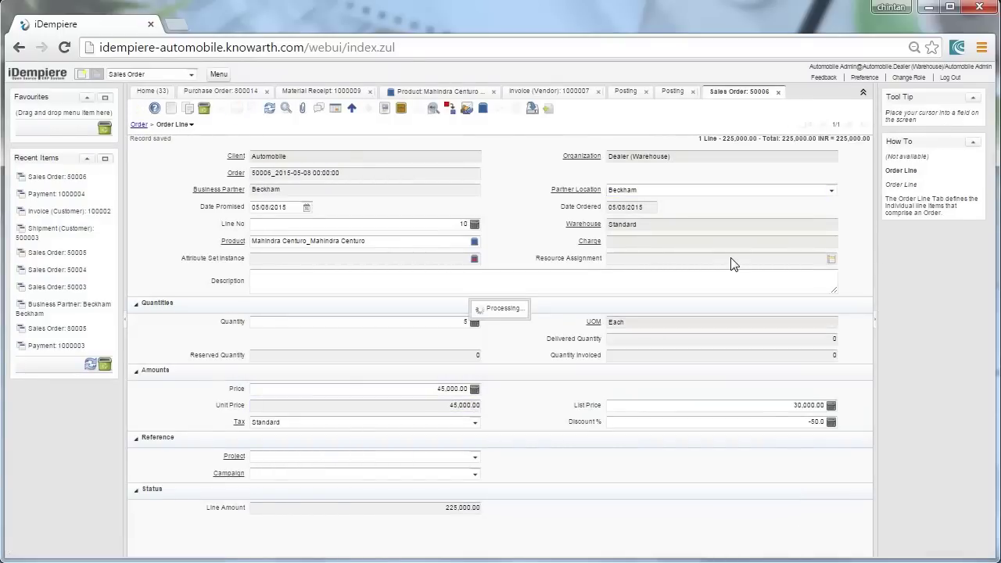
pyautogui.moveTo(865, 253); pyautogui.dragTo(834, 393)
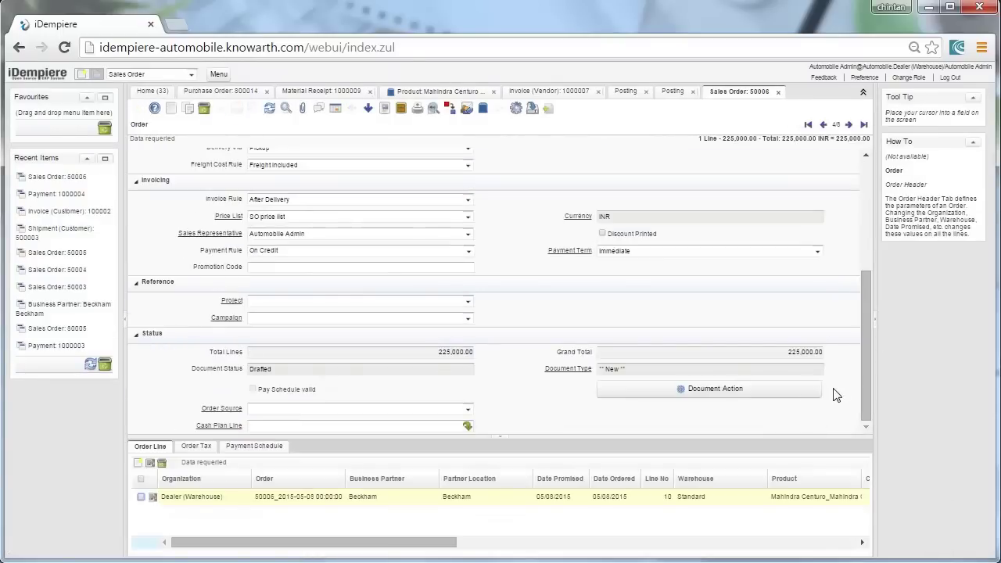
pyautogui.click(804, 389)
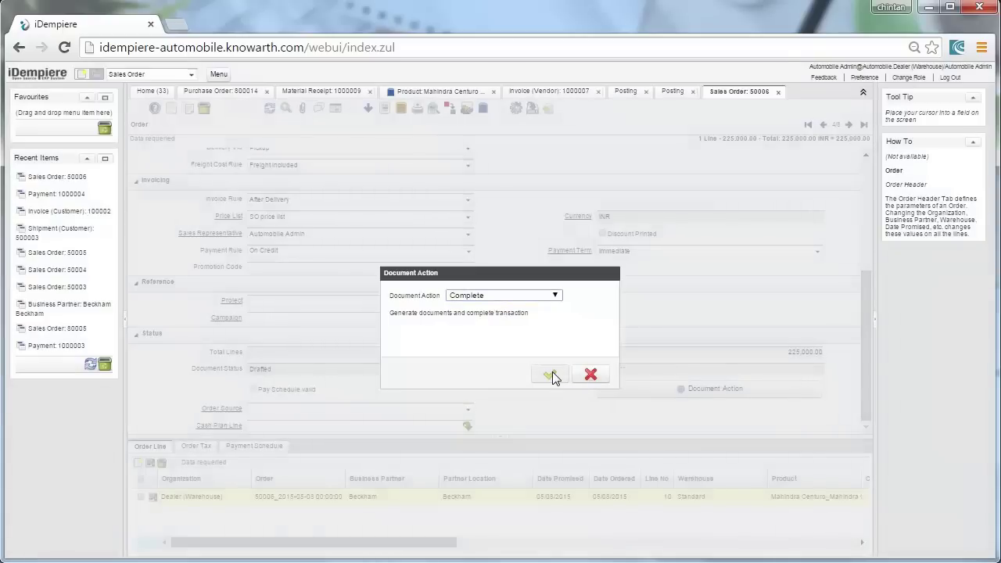
pyautogui.click(551, 375)
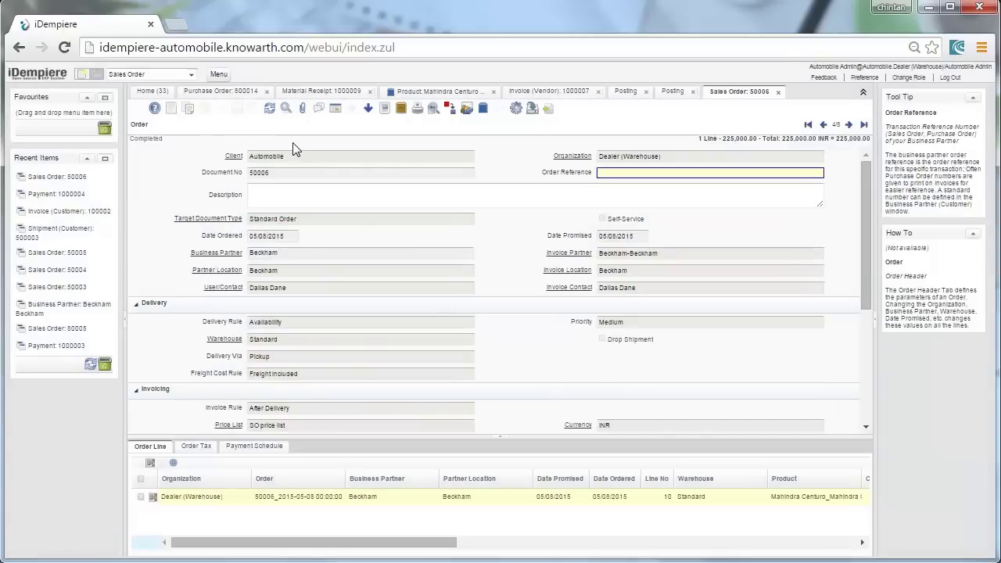
# - Find and open the Shipment (Customer) window
pyautogui.click(149, 74)
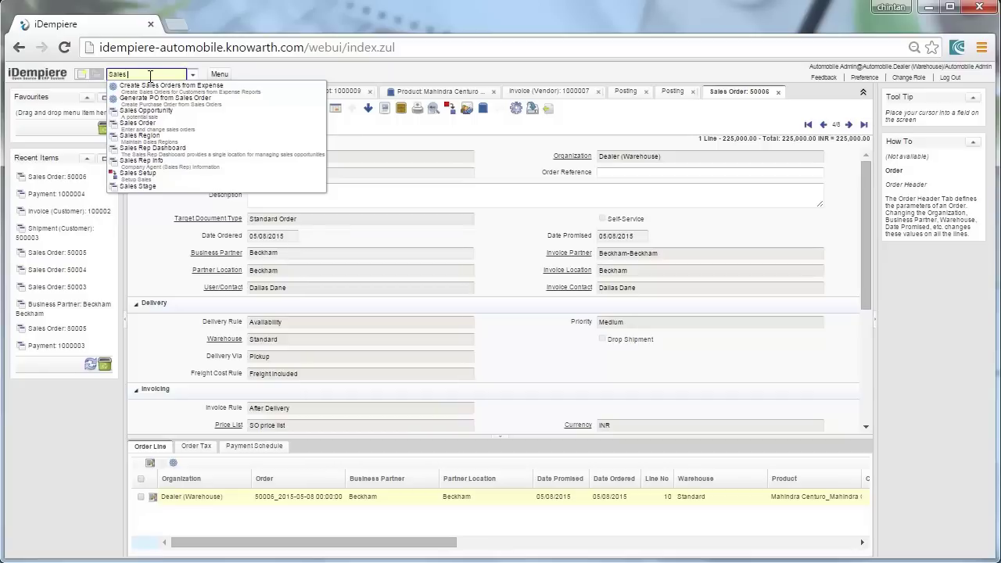
pyautogui.write('shipm')
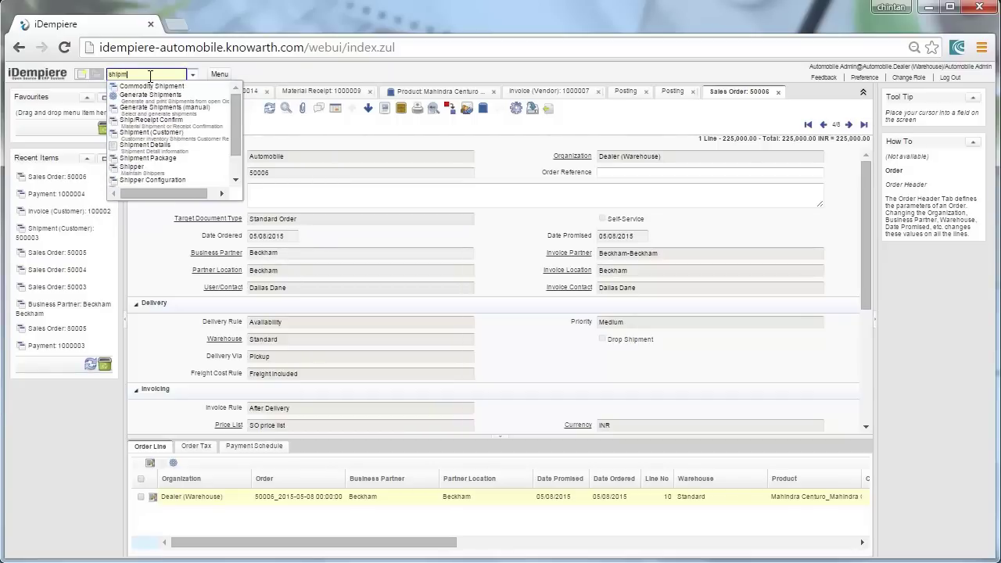
pyautogui.write('ent')
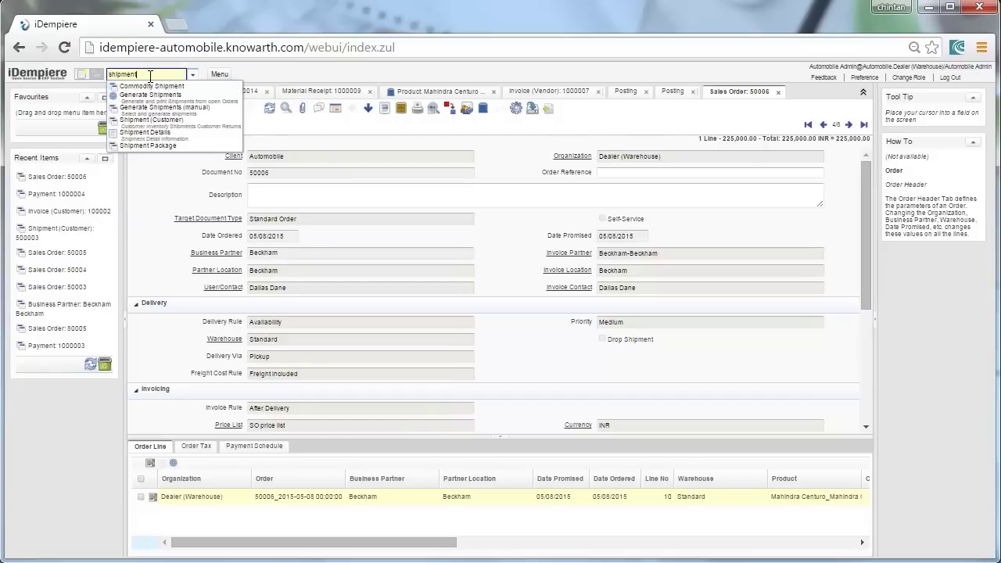
pyautogui.click(159, 127)
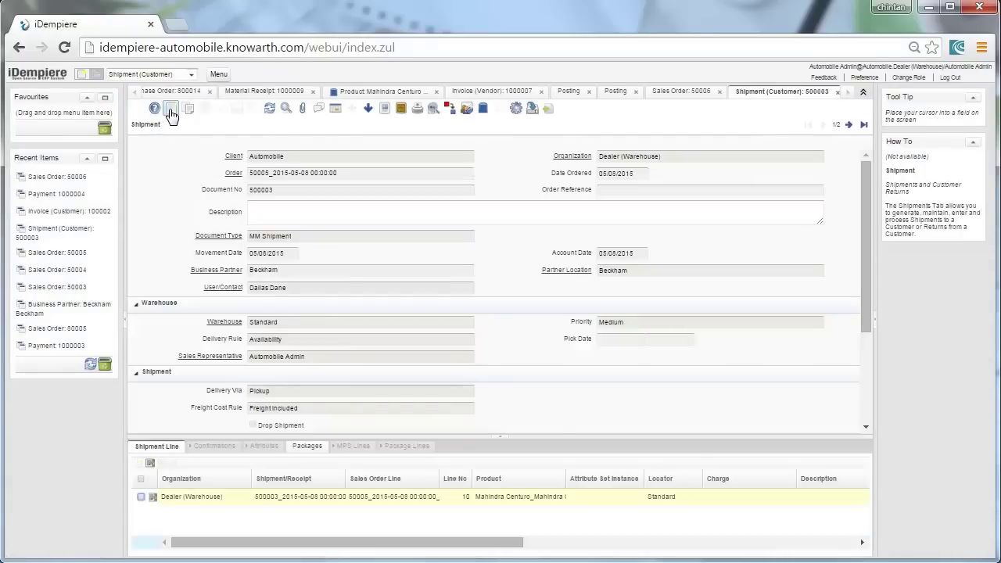
# - Create a new customer shipment linked to the just-completed sales order and save its header
pyautogui.click(171, 109)
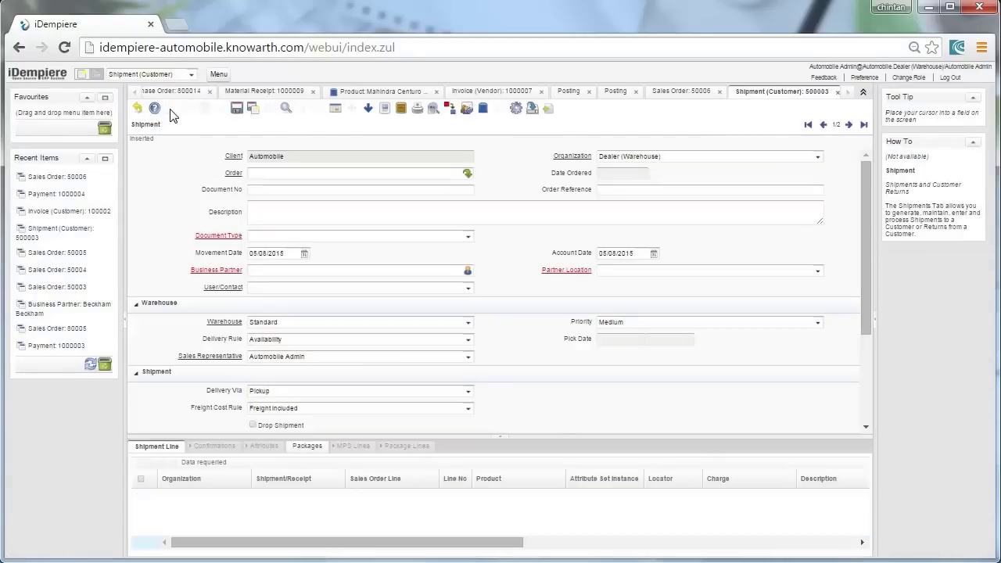
pyautogui.click(467, 174)
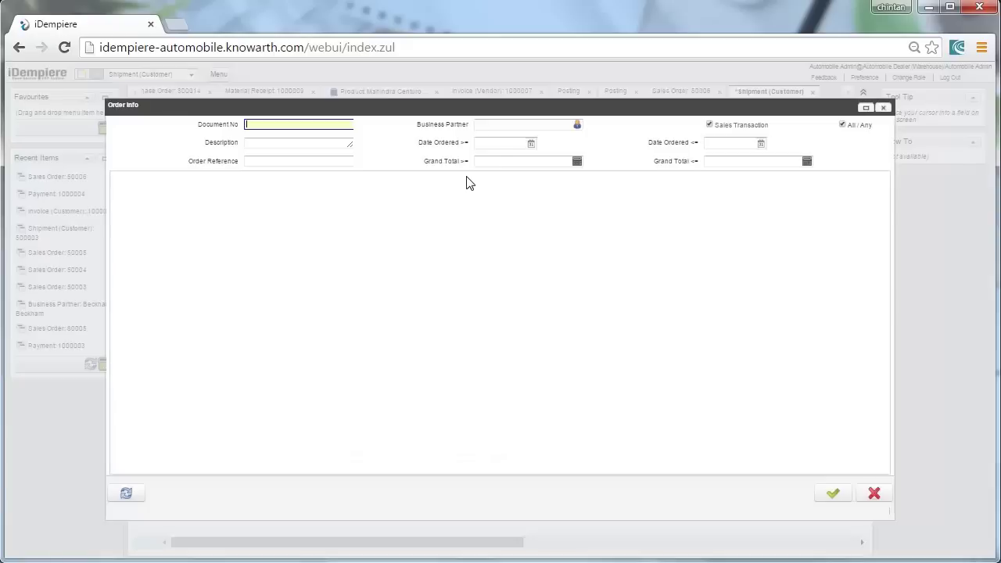
pyautogui.click(111, 498)
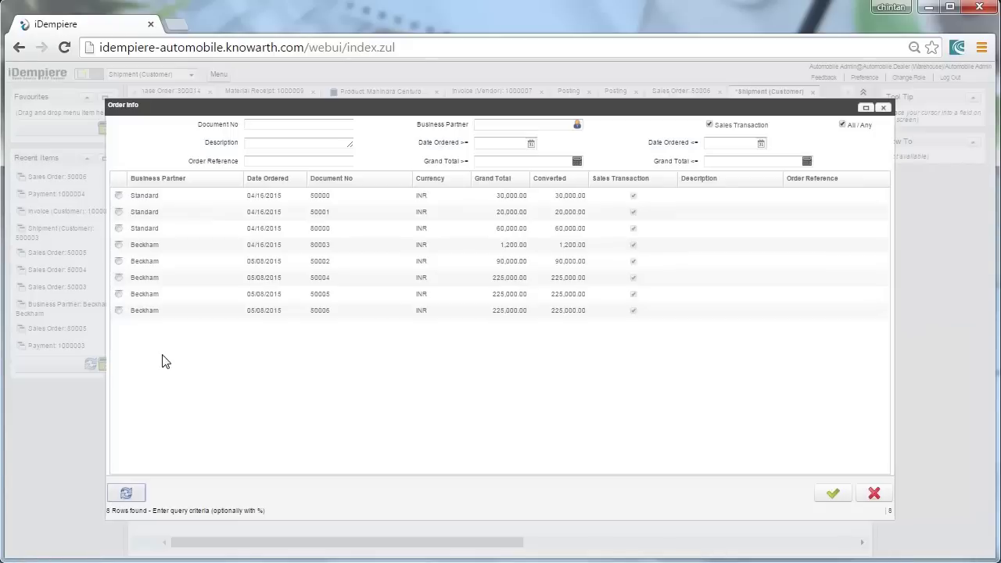
pyautogui.click(119, 310)
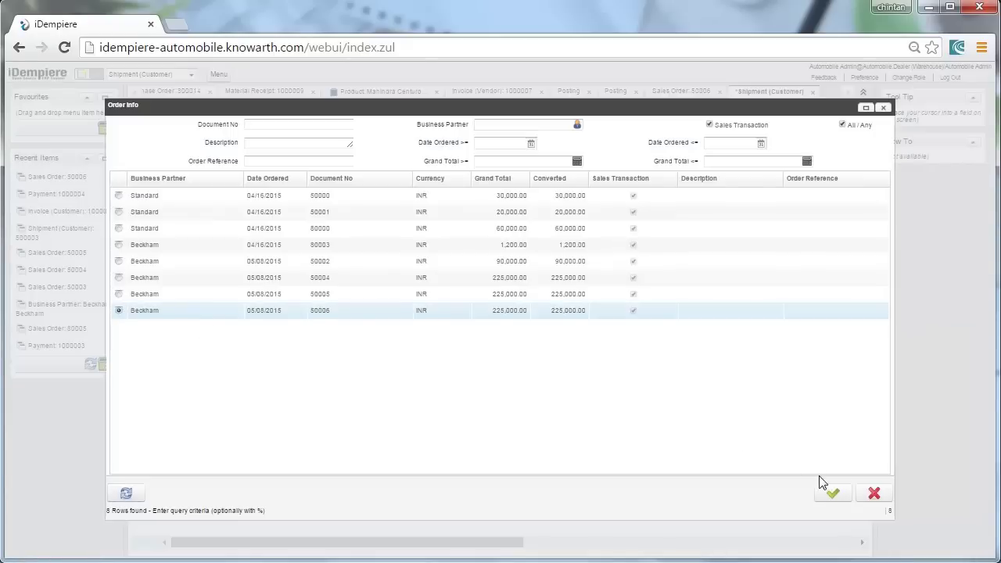
pyautogui.click(833, 494)
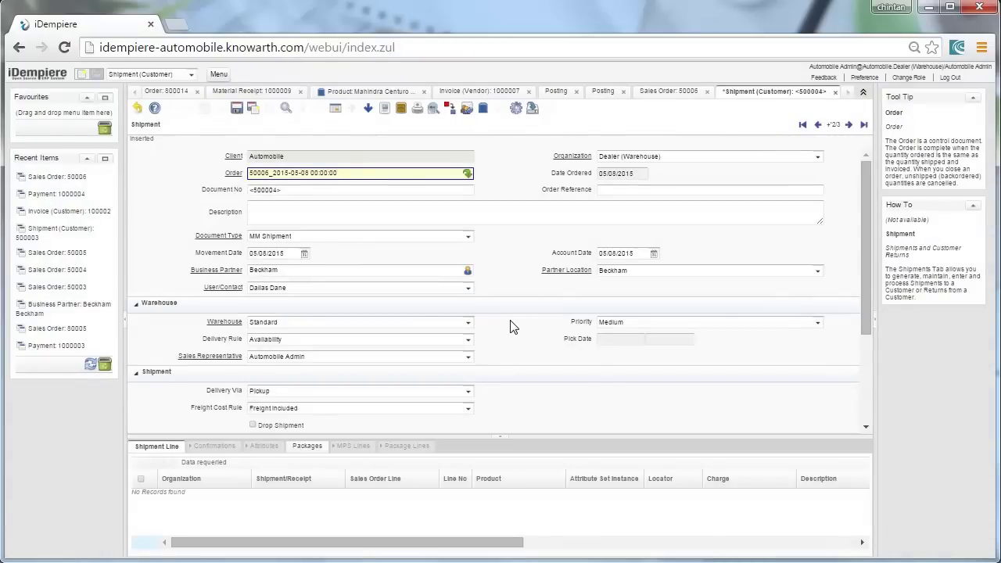
pyautogui.click(236, 108)
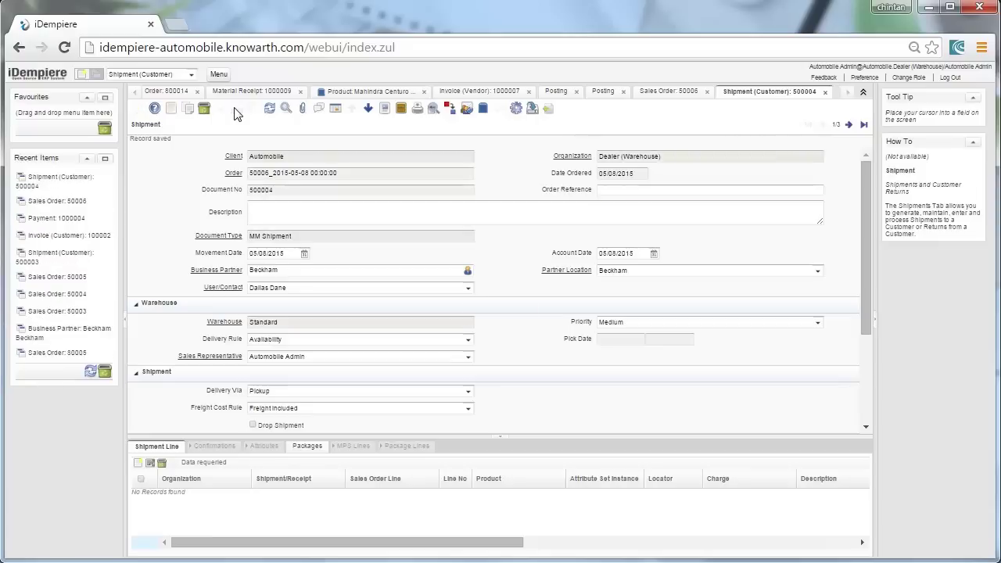
# - Add a shipment line based on the sales order's 225000.00 Mahindra Centuro line and save it
pyautogui.click(138, 461)
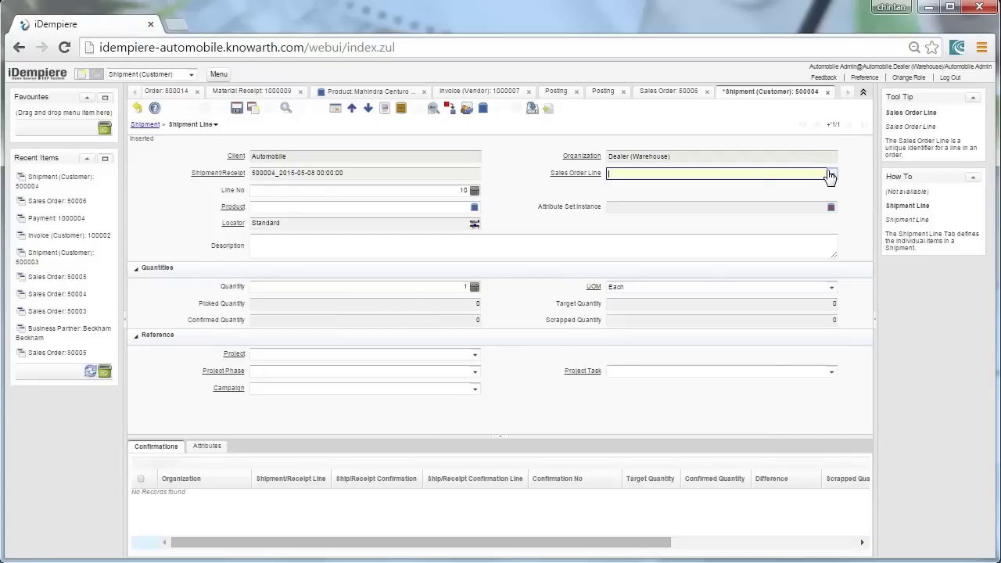
pyautogui.click(831, 176)
pyautogui.click(806, 194)
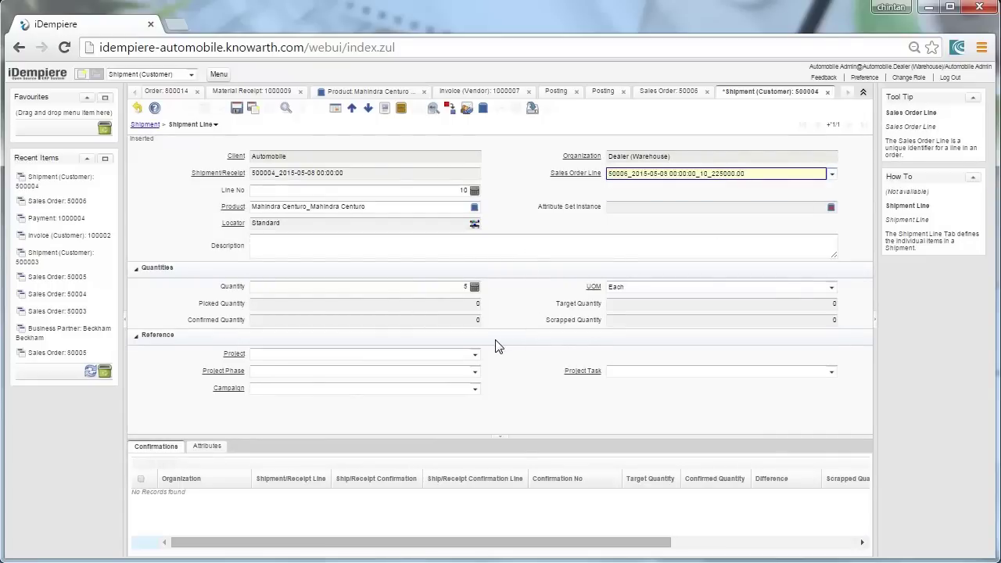
pyautogui.click(237, 109)
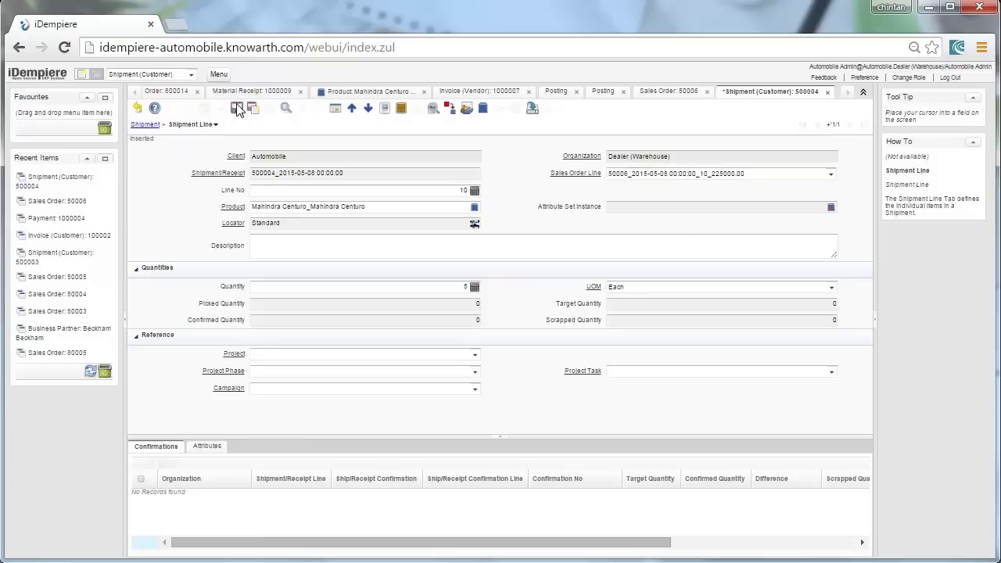
# - Return to the shipment header and complete the customer shipment
pyautogui.click(154, 127)
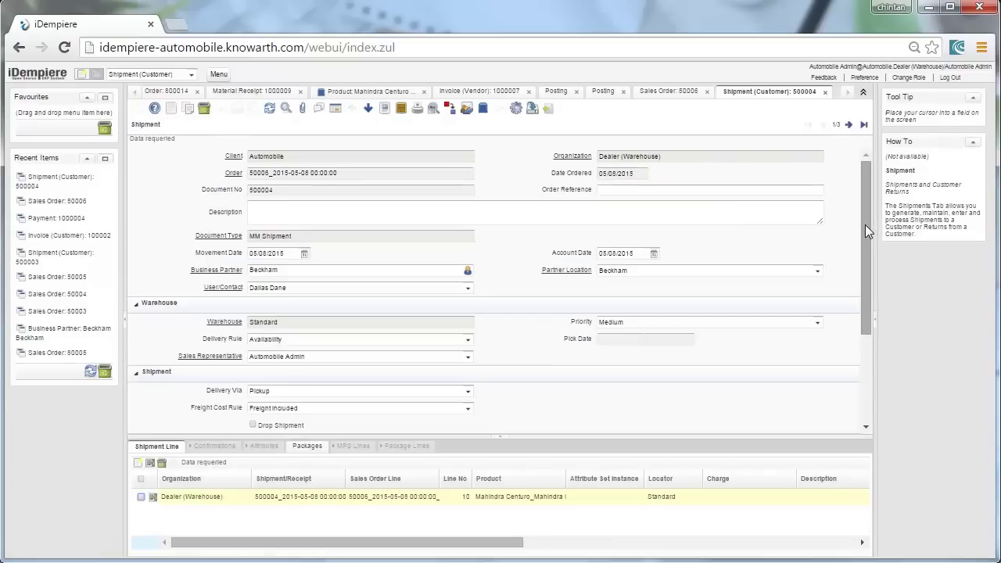
pyautogui.moveTo(865, 224); pyautogui.dragTo(872, 389)
pyautogui.click(790, 410)
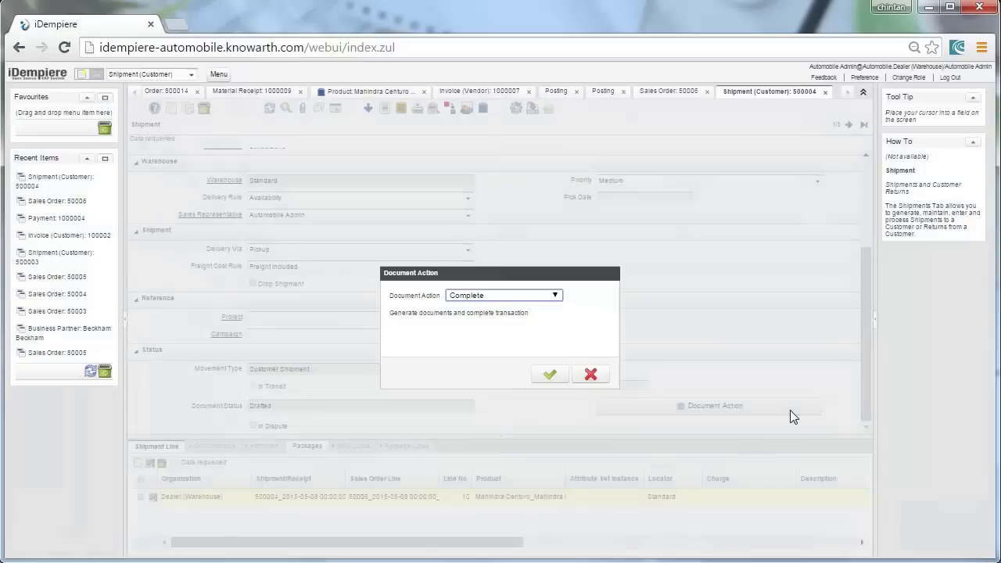
pyautogui.click(550, 376)
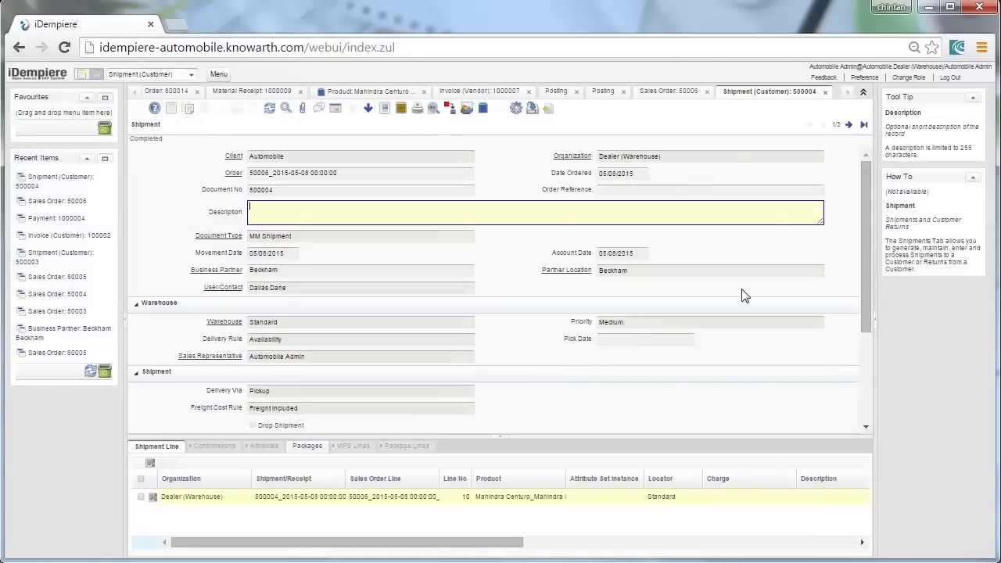
pyautogui.moveTo(868, 292); pyautogui.dragTo(870, 382)
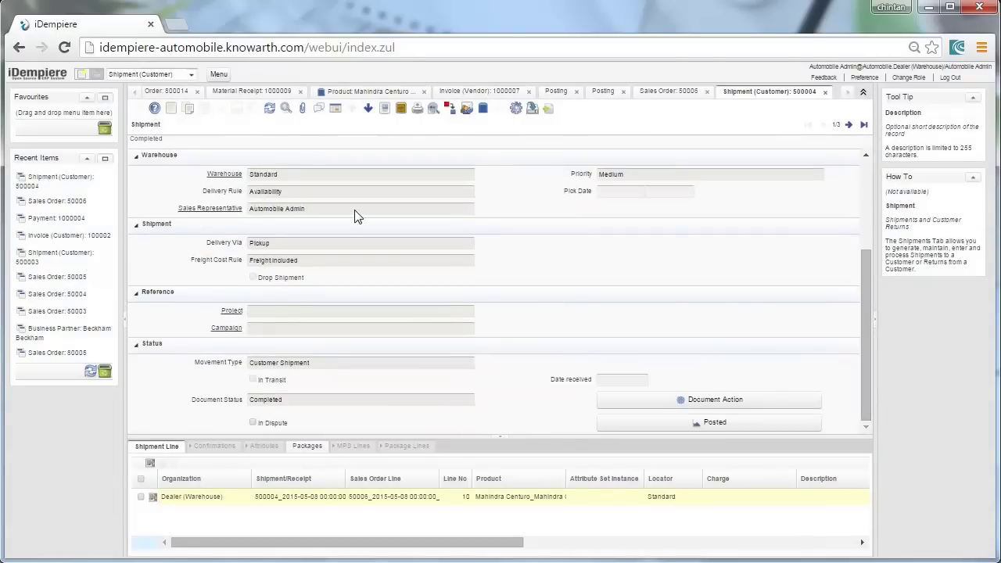
# - Find and open the Invoice (Customer) window
pyautogui.click(180, 73)
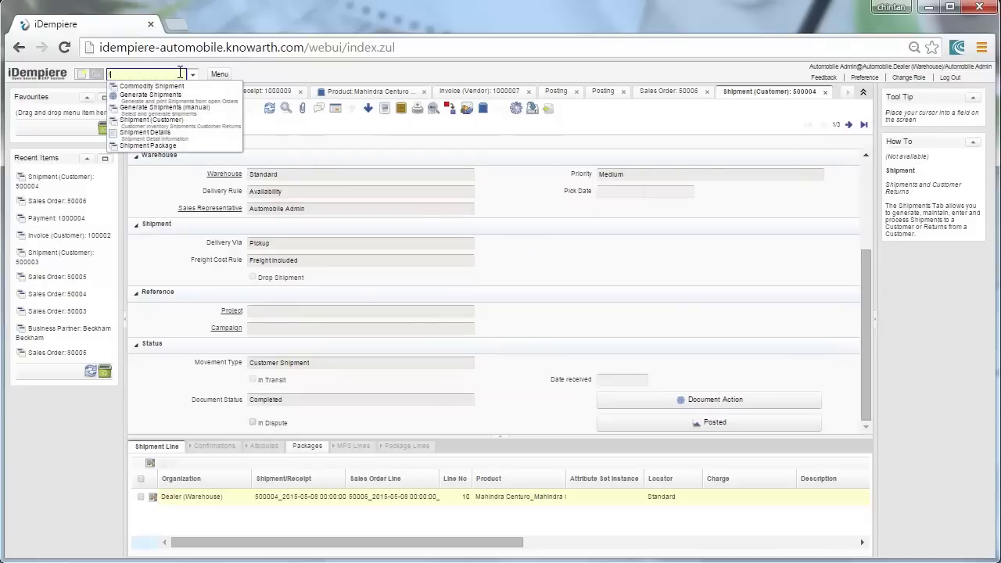
pyautogui.write('Invoice')
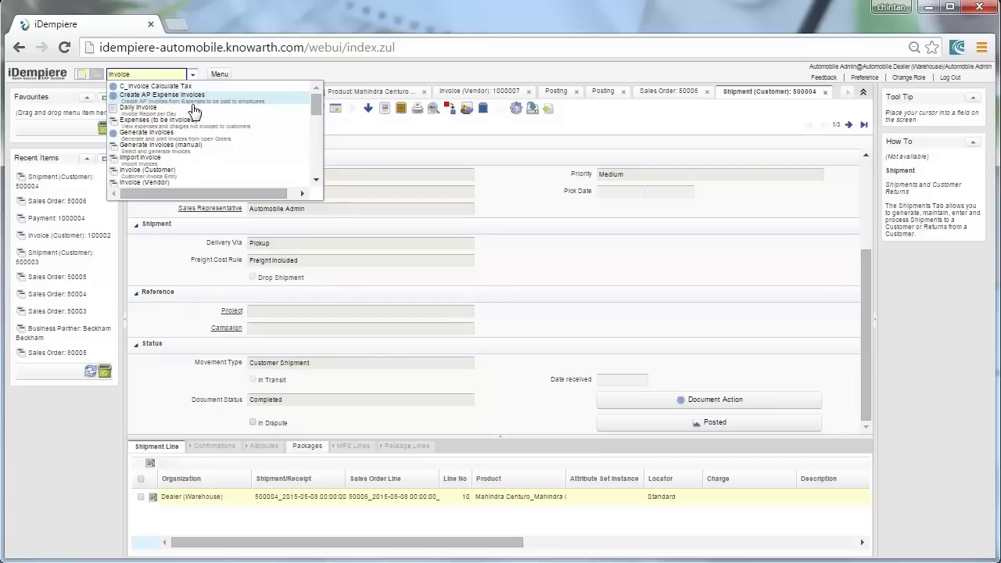
pyautogui.click(197, 172)
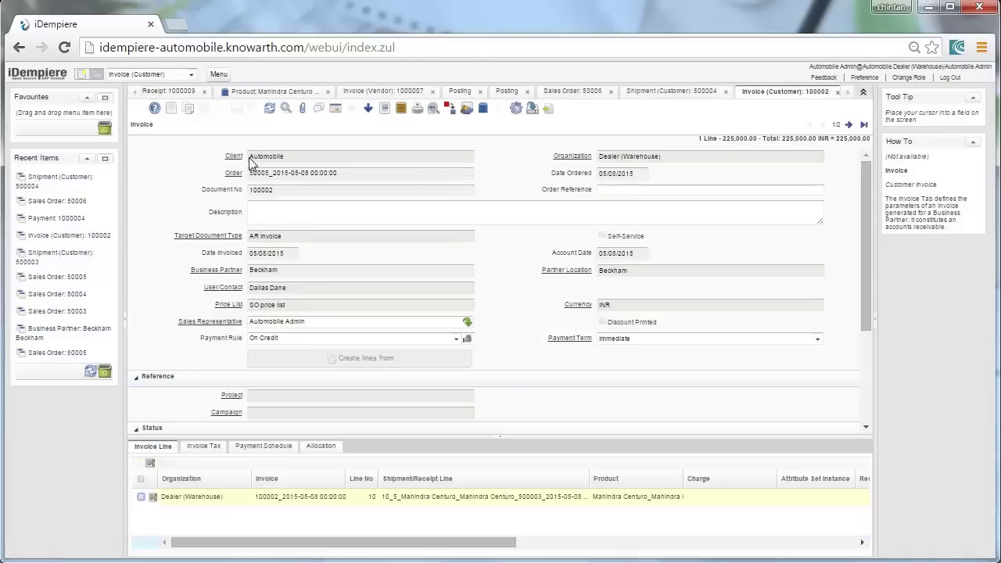
# - Start a new customer invoice of type AR Invoice for the shipment's customer, using the SO price list
pyautogui.click(171, 108)
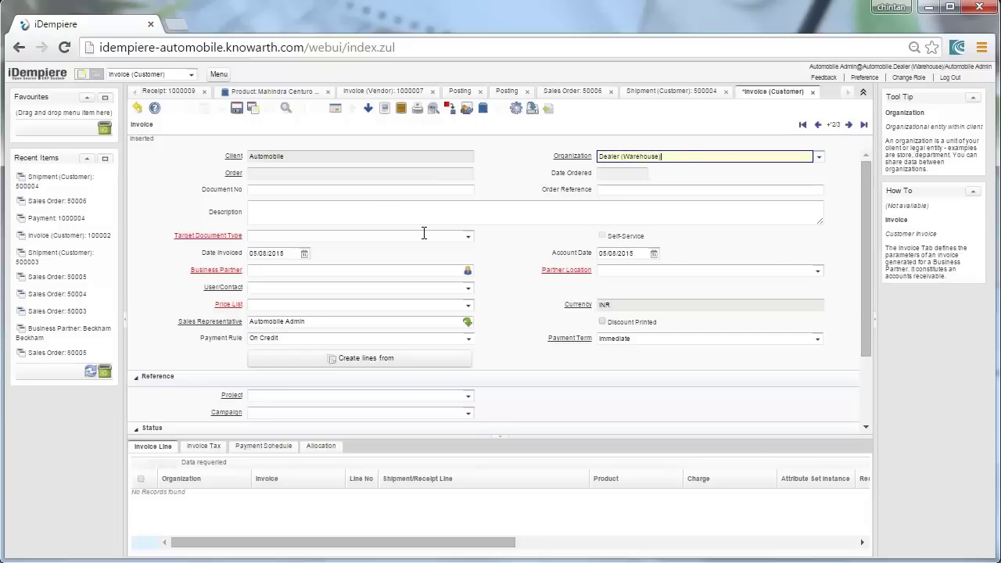
pyautogui.click(468, 238)
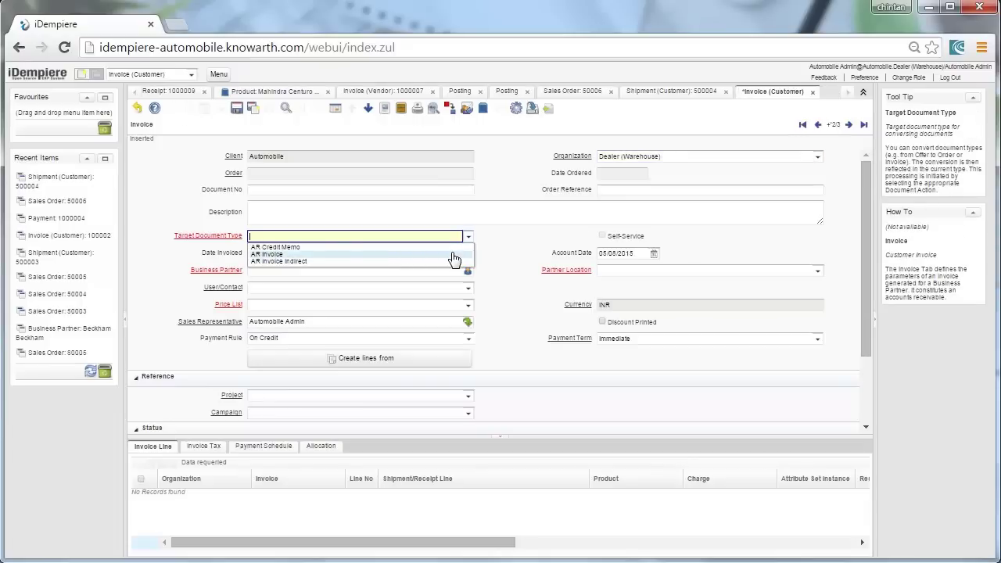
pyautogui.click(454, 255)
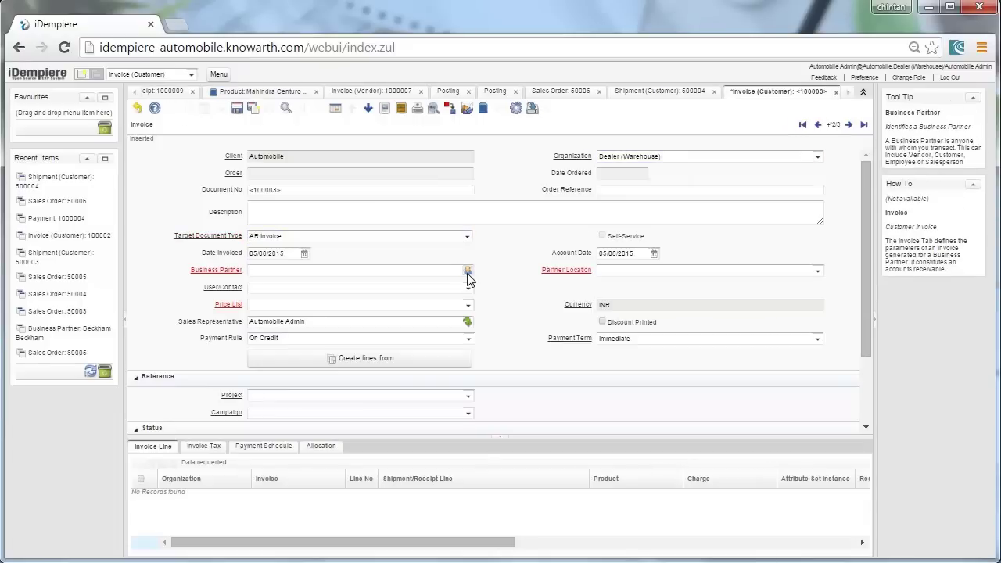
pyautogui.click(468, 271)
pyautogui.click(123, 492)
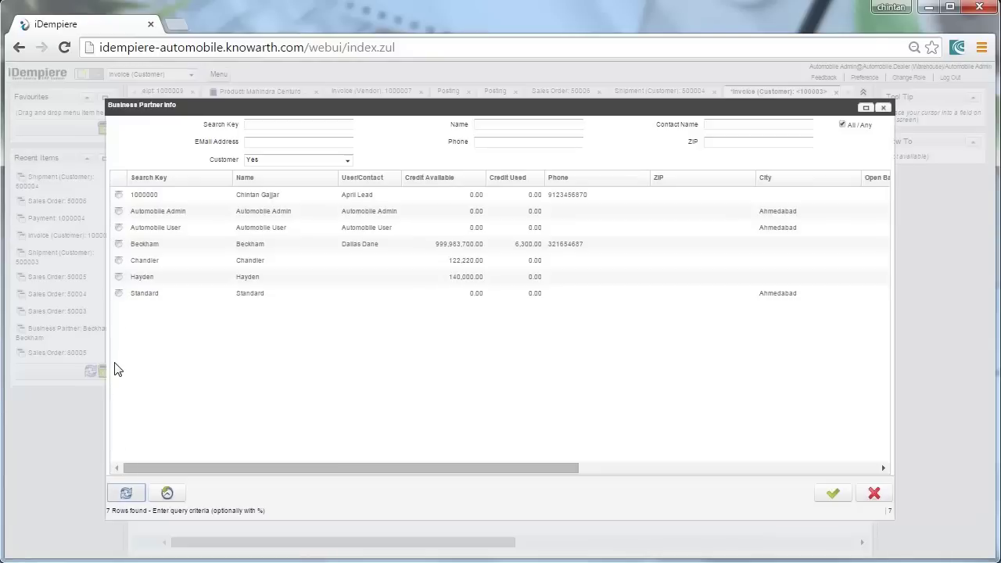
pyautogui.click(119, 244)
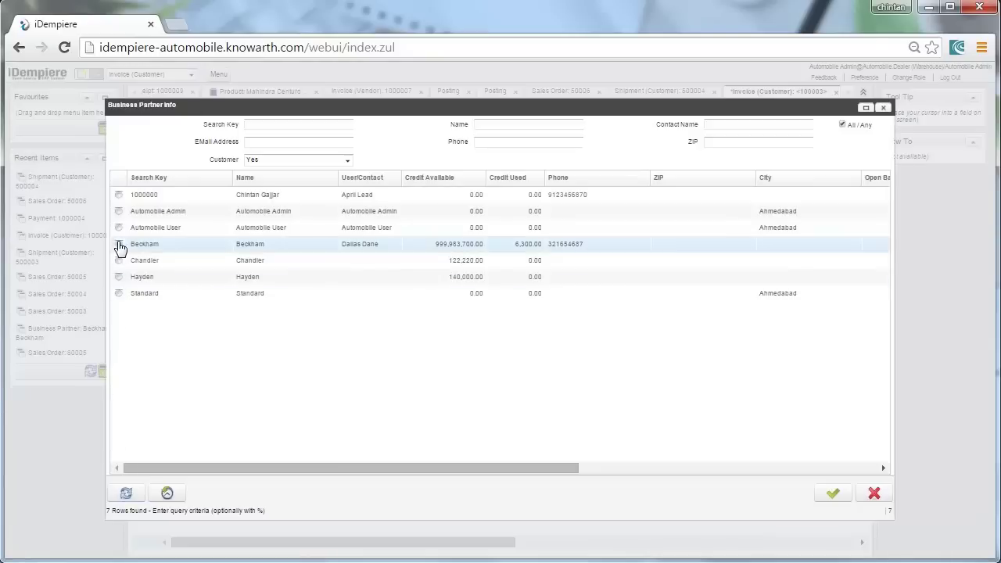
pyautogui.click(833, 494)
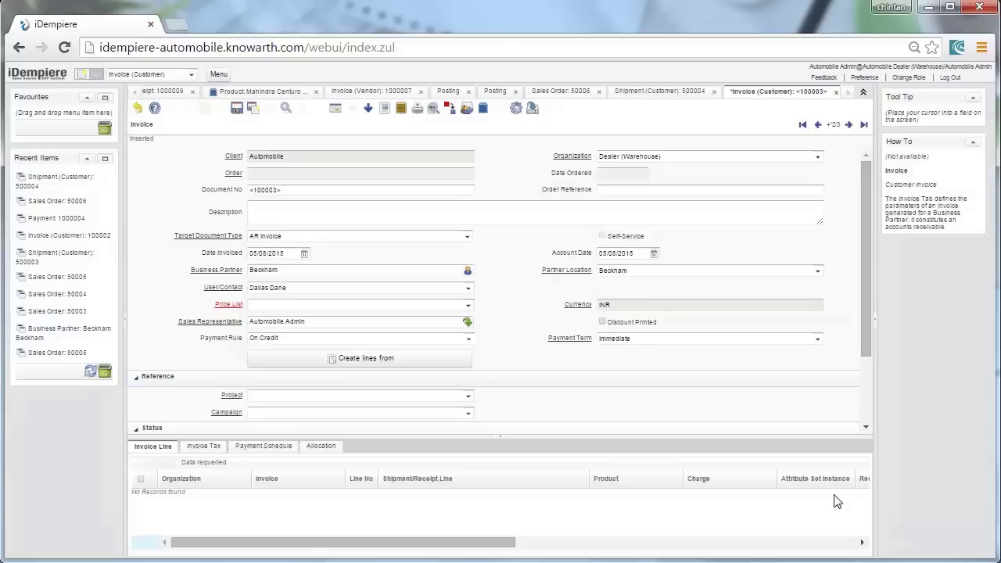
pyautogui.click(469, 307)
pyautogui.click(463, 316)
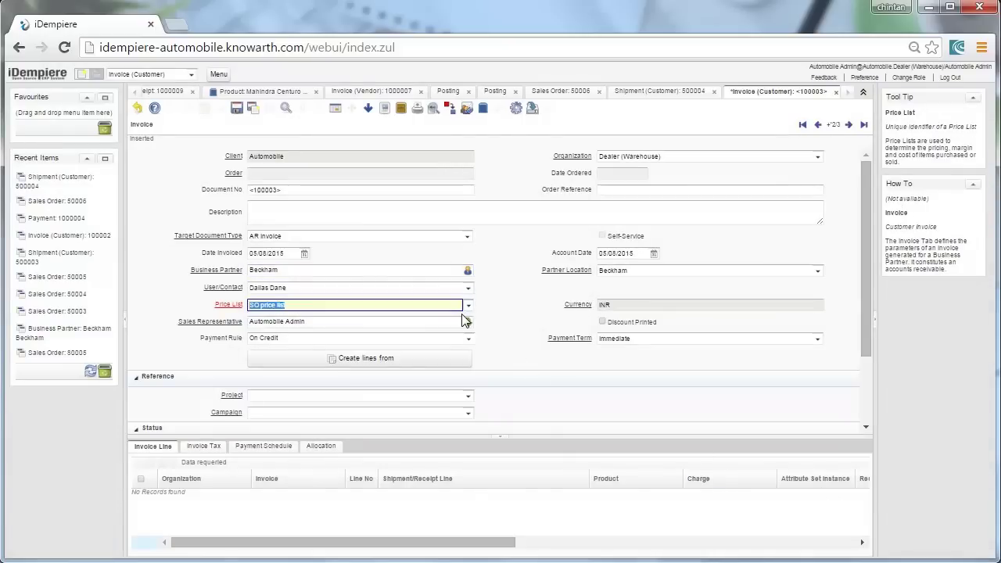
# - Create the invoice line from the just-completed sales order's line of 5 Mahindra Centuro
pyautogui.click(433, 359)
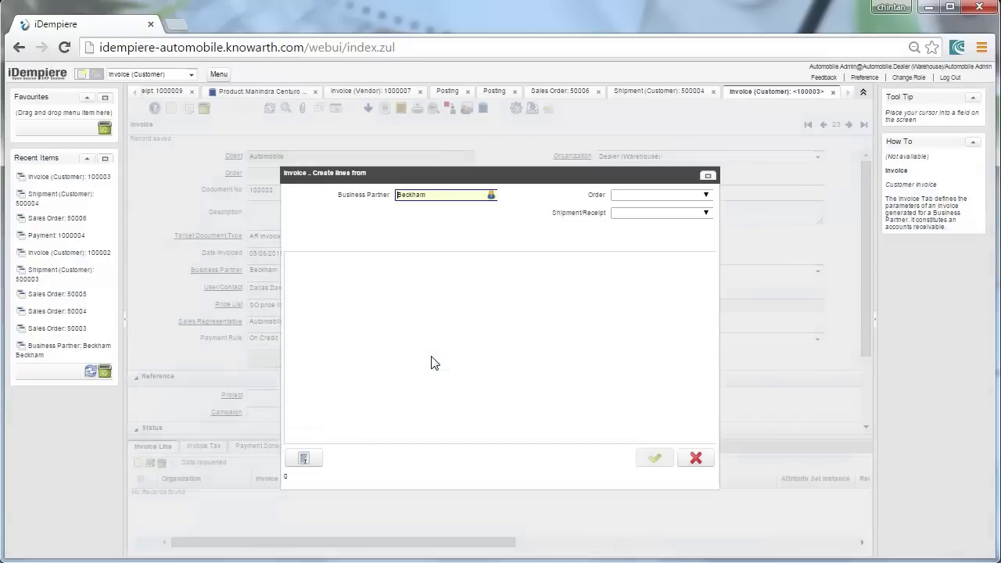
pyautogui.click(703, 195)
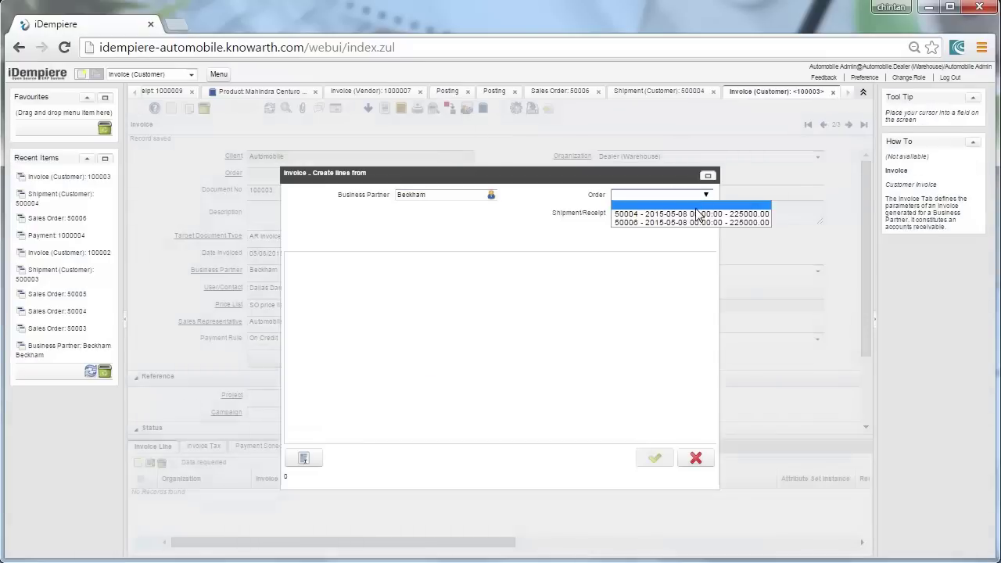
pyautogui.click(692, 223)
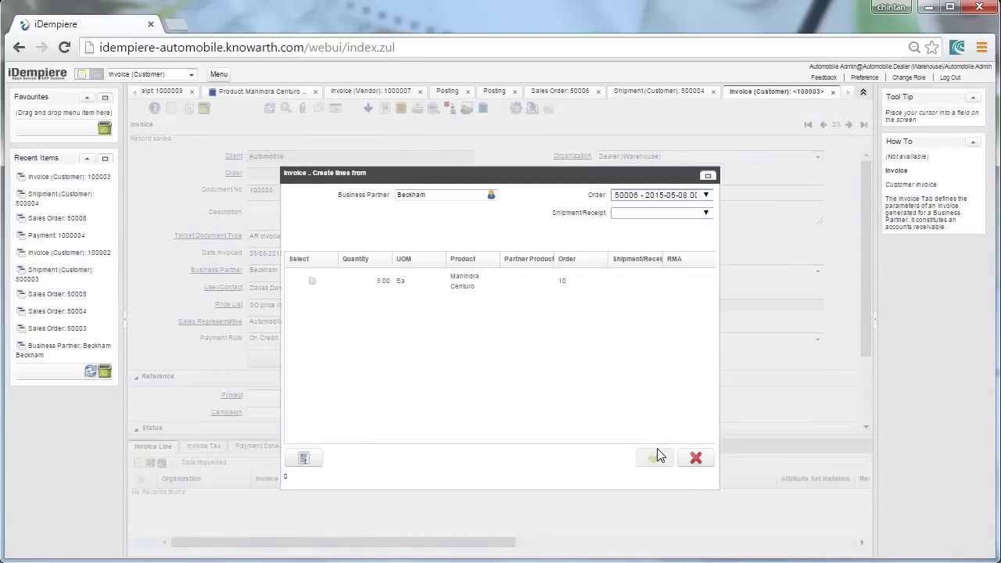
pyautogui.click(304, 457)
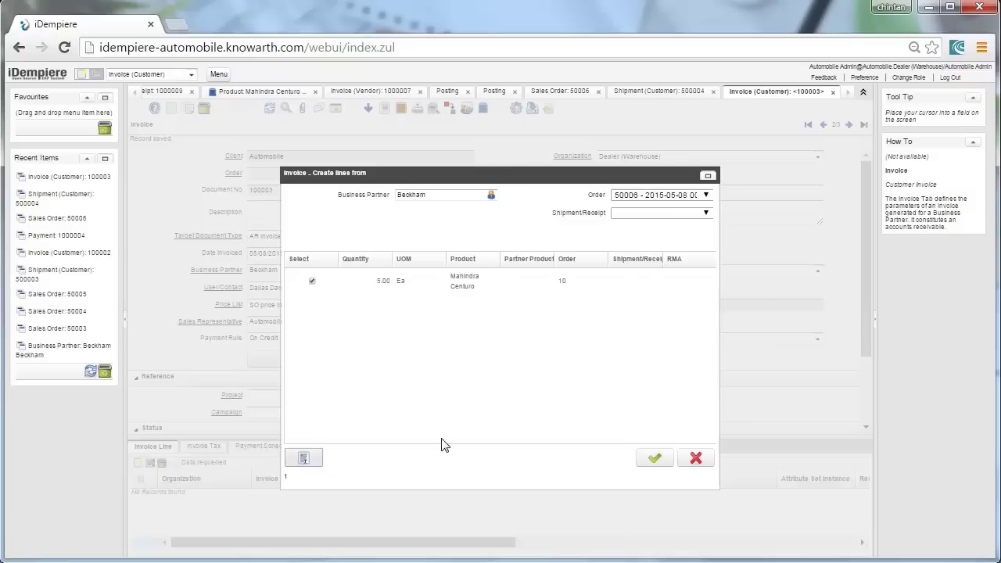
pyautogui.click(653, 459)
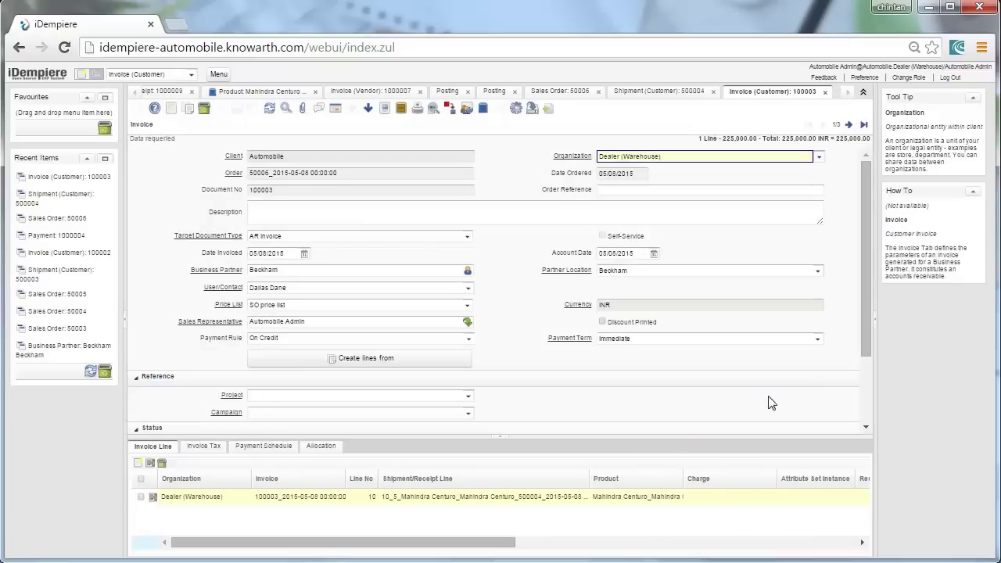
# - Complete the customer invoice through its document action
pyautogui.moveTo(866, 352); pyautogui.dragTo(868, 412)
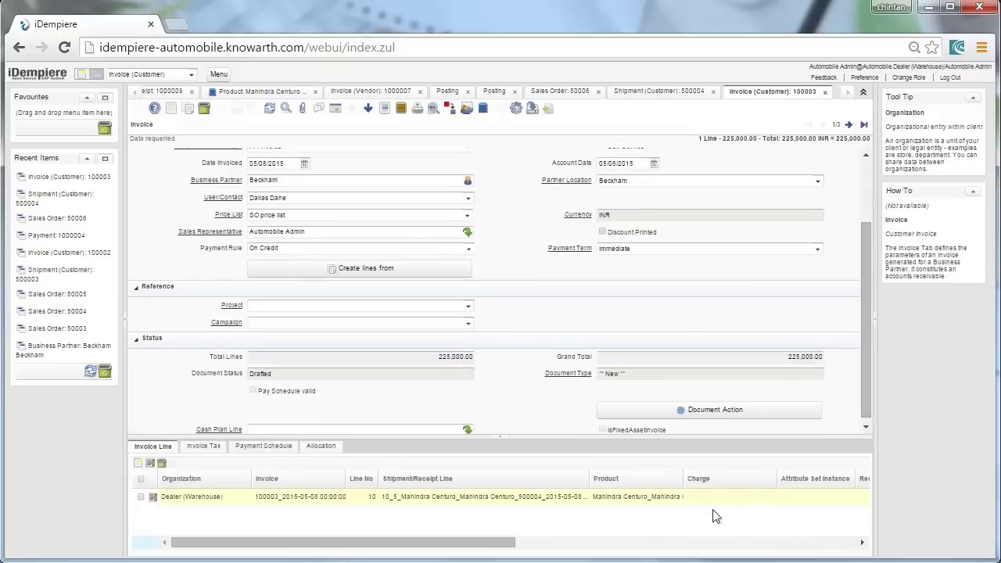
pyautogui.click(720, 410)
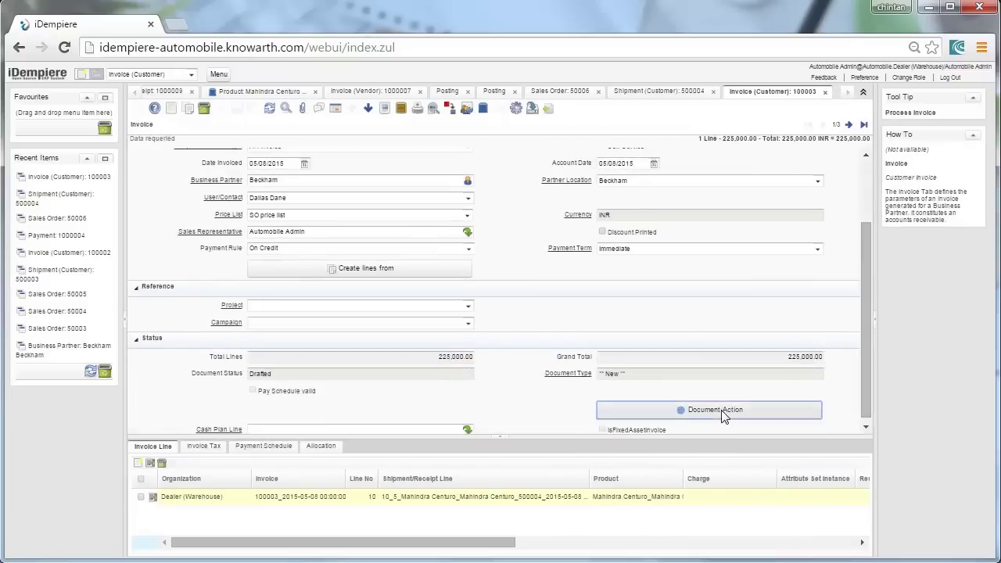
pyautogui.click(546, 374)
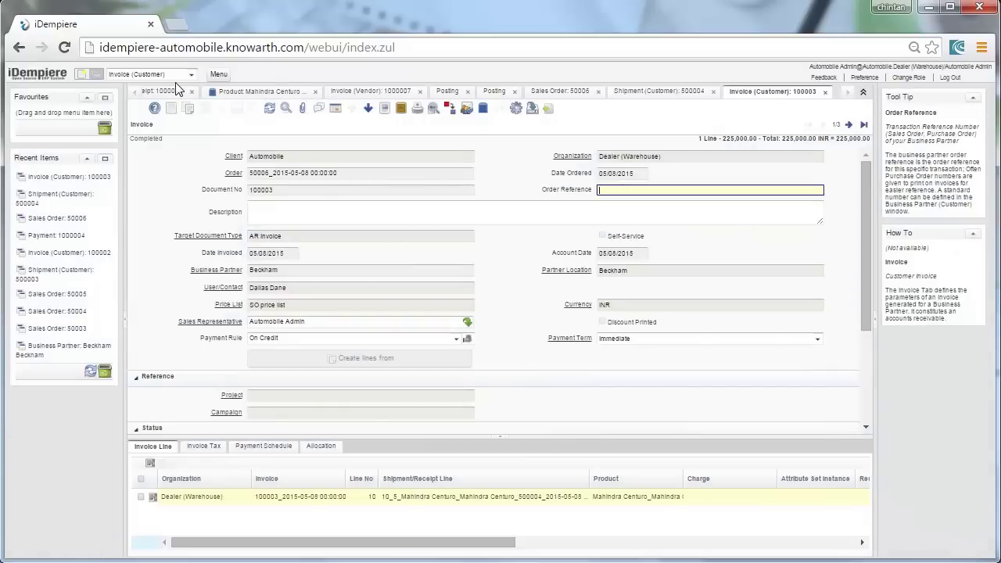
# - Find and open the Payment window
pyautogui.click(174, 74)
pyautogui.press('BackSpace')
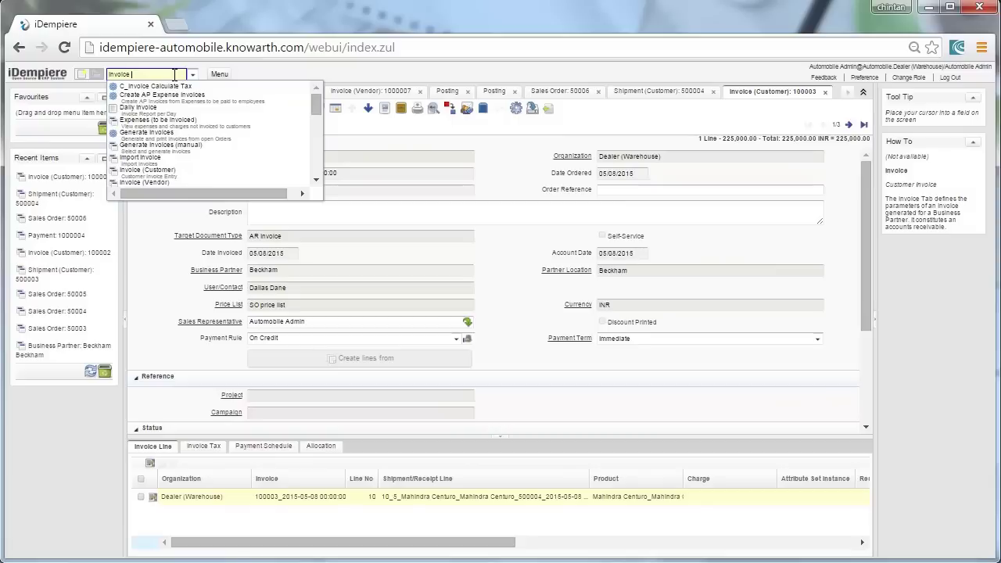
pyautogui.write('payment')
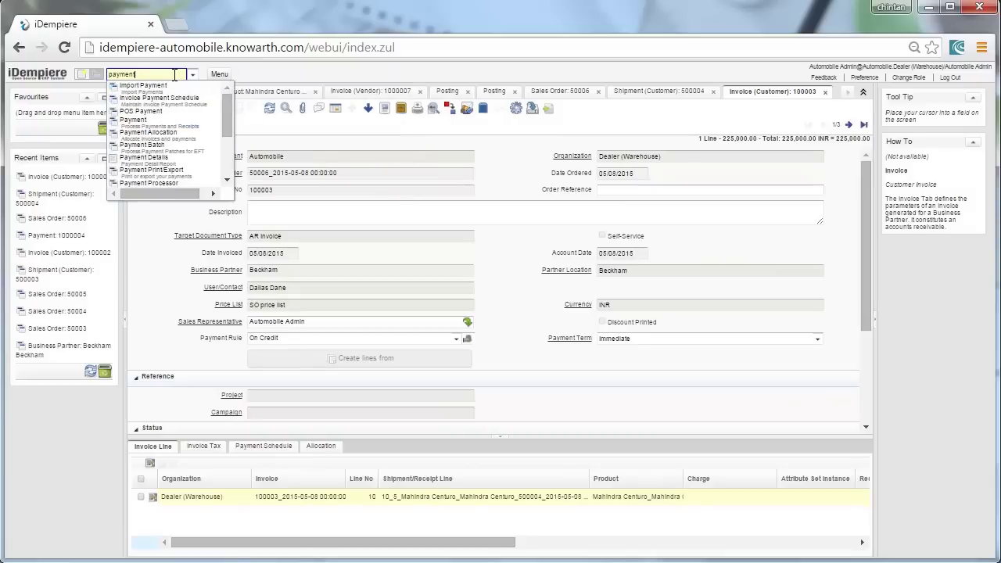
pyautogui.click(172, 121)
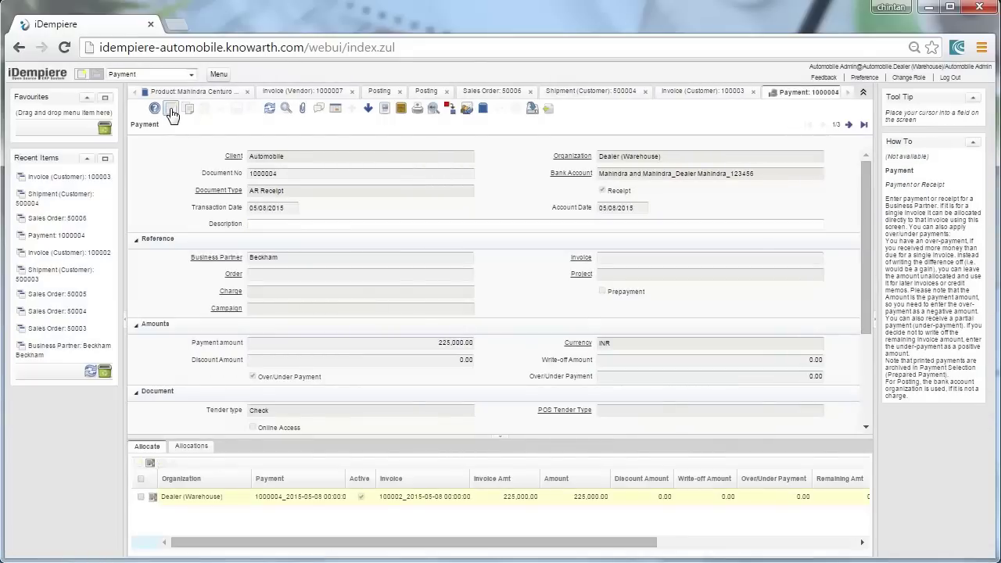
# - Start a new AR Receipt payment for the invoiced customer, using the Mahindra and Mahindra dealer bank account
pyautogui.click(171, 110)
pyautogui.click(468, 191)
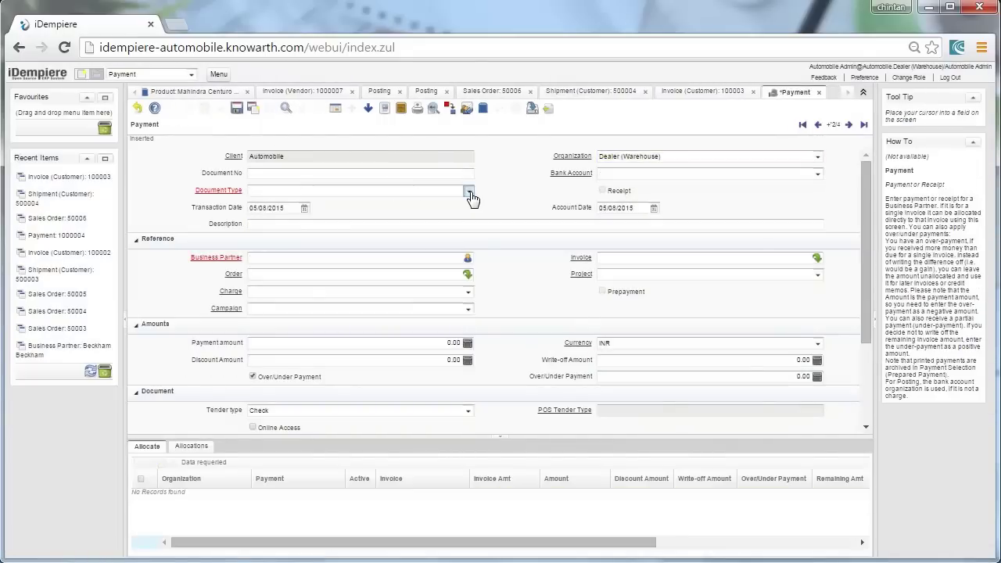
pyautogui.click(457, 210)
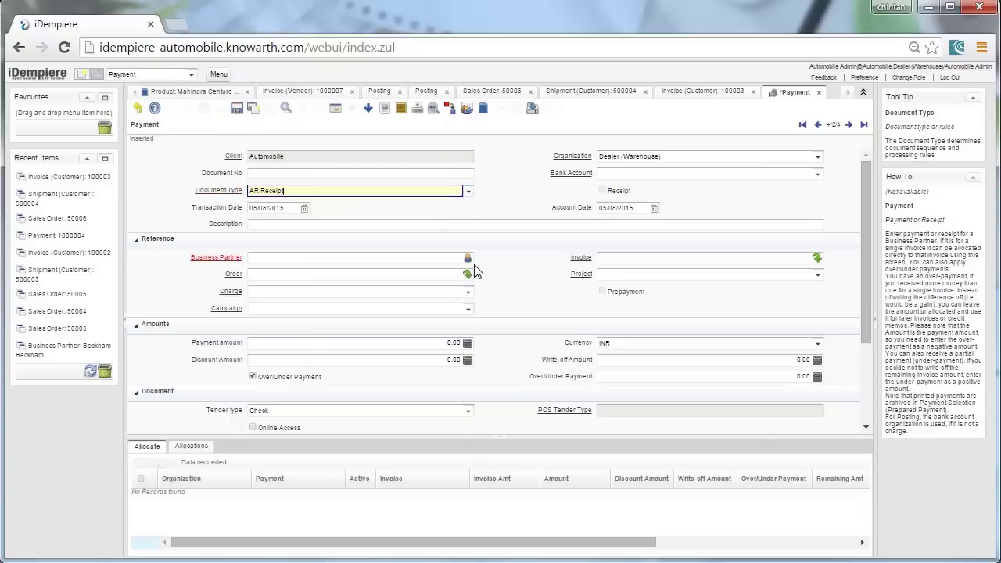
pyautogui.click(467, 258)
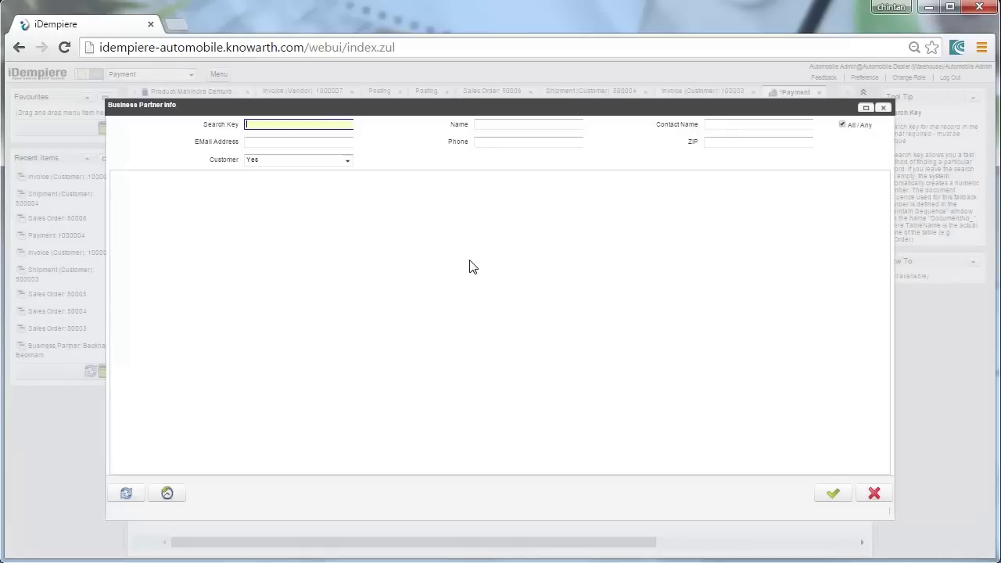
pyautogui.click(127, 493)
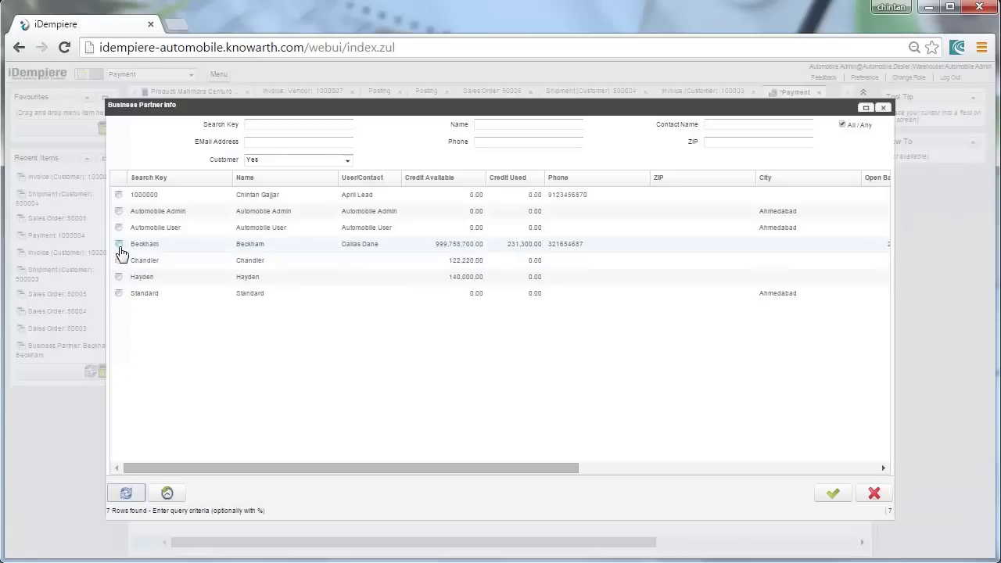
pyautogui.click(119, 245)
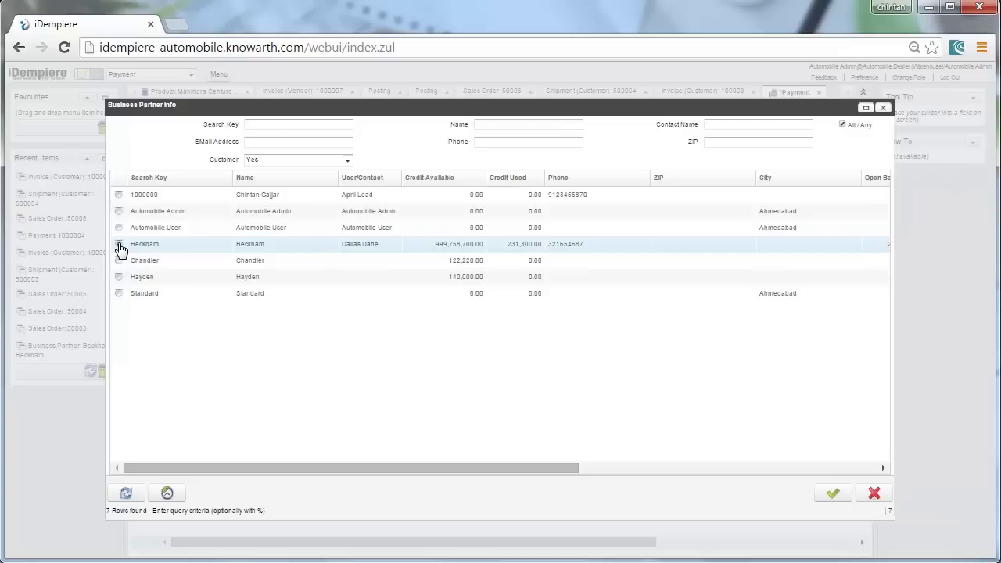
pyautogui.click(832, 493)
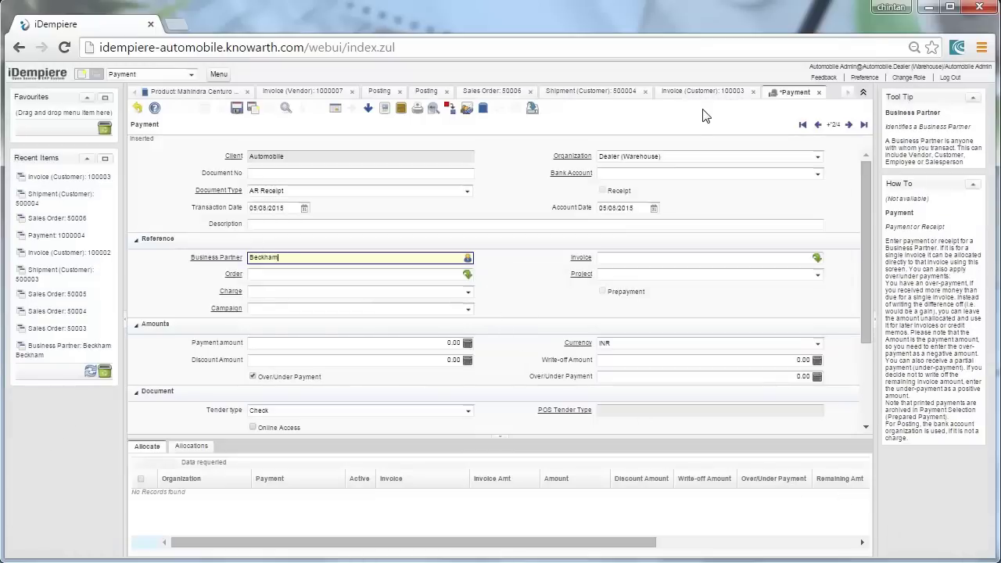
pyautogui.click(818, 174)
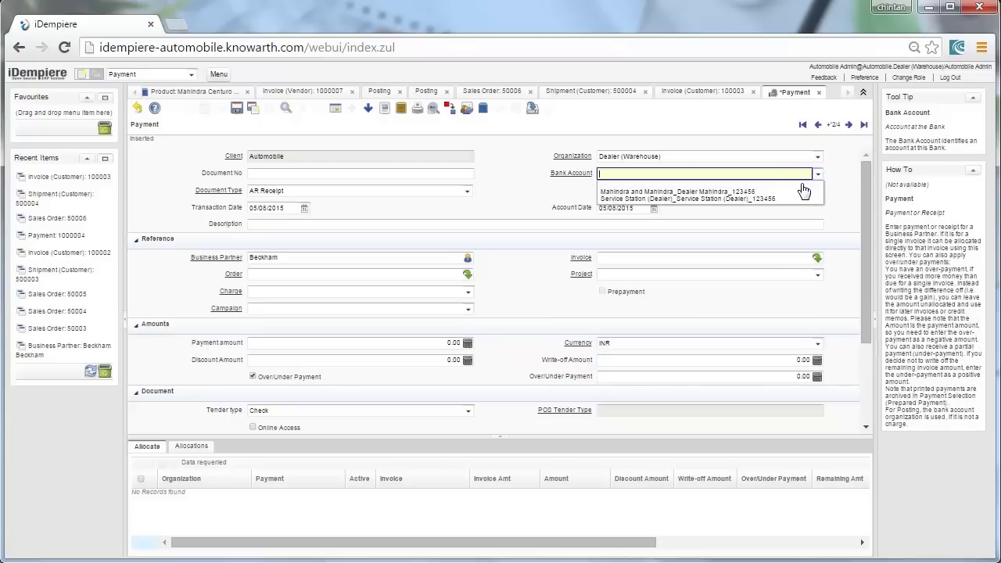
pyautogui.click(791, 193)
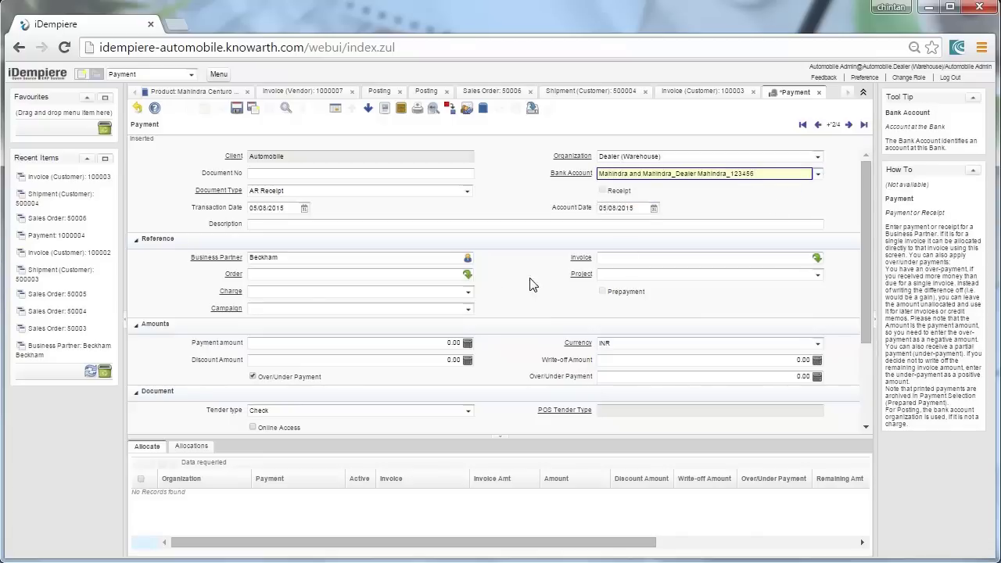
pyautogui.click(468, 275)
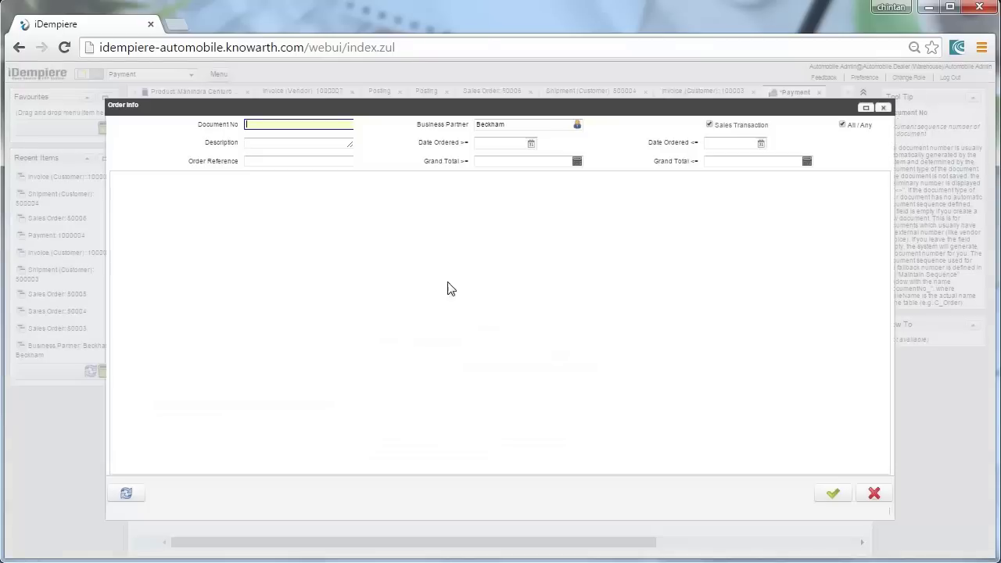
pyautogui.click(128, 493)
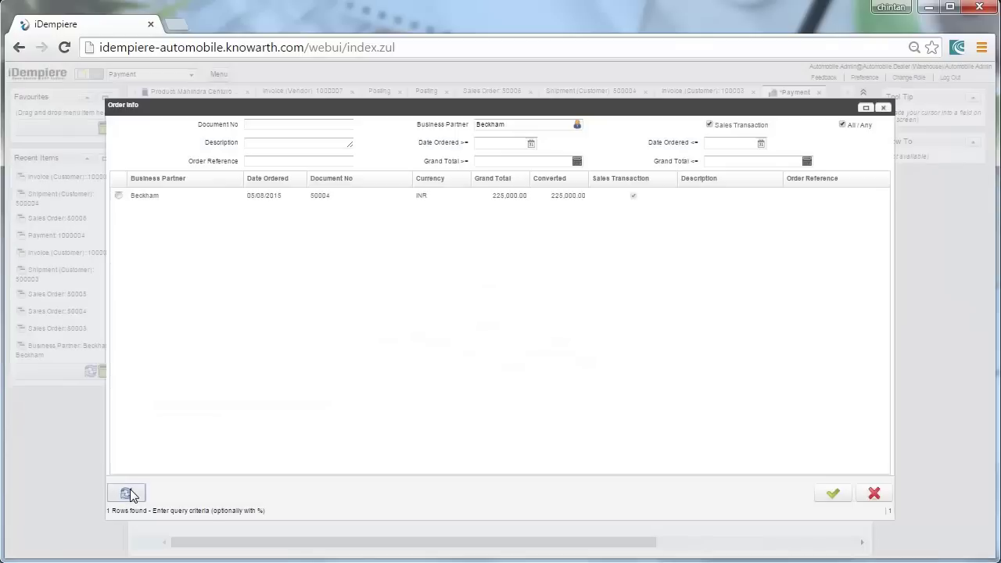
pyautogui.click(120, 196)
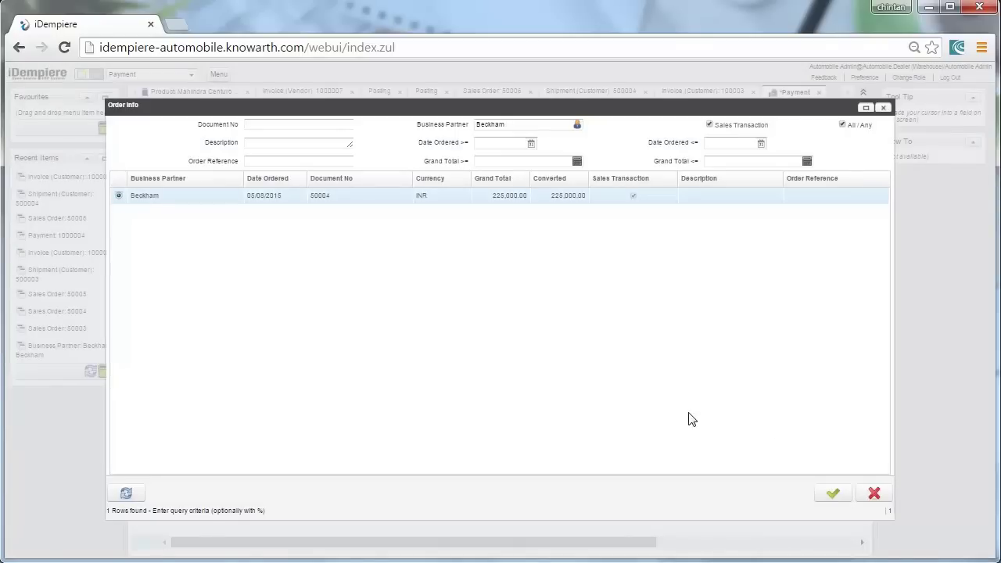
pyautogui.click(875, 495)
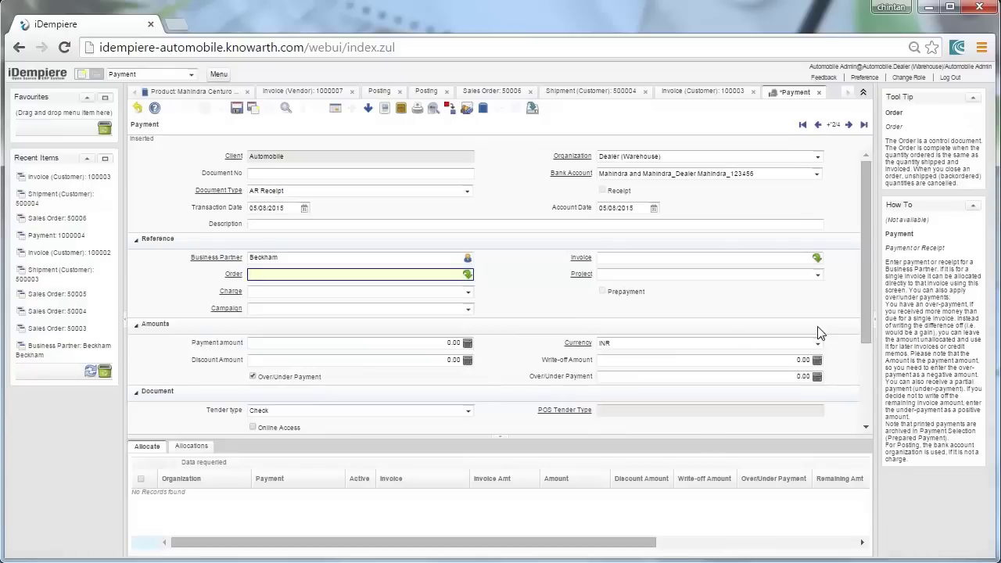
# - Save the receipt payment and add a saved allocation line for the customer's unpaid 225,000.00 invoice dated 05/08/2015
pyautogui.moveTo(864, 311); pyautogui.dragTo(889, 407)
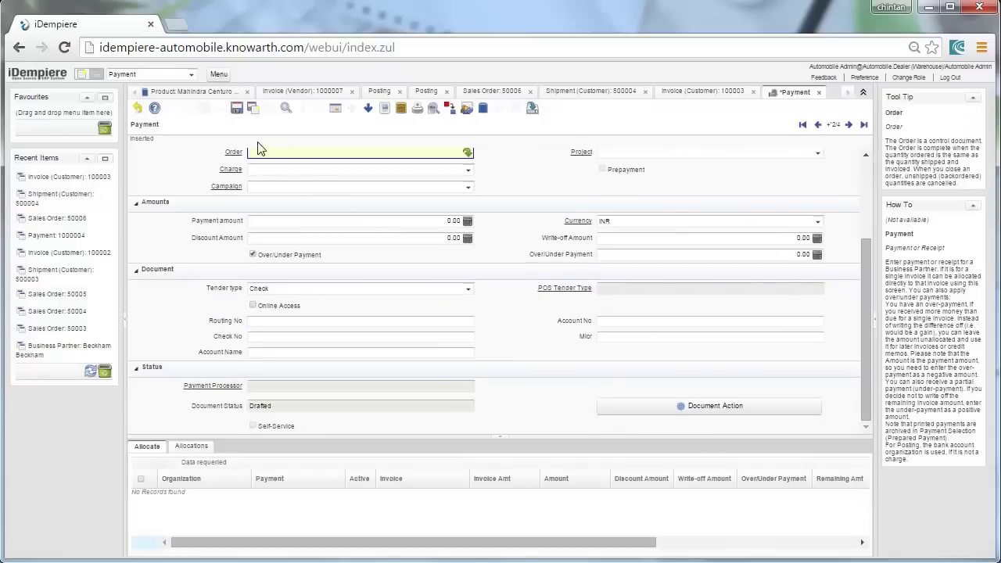
pyautogui.click(236, 108)
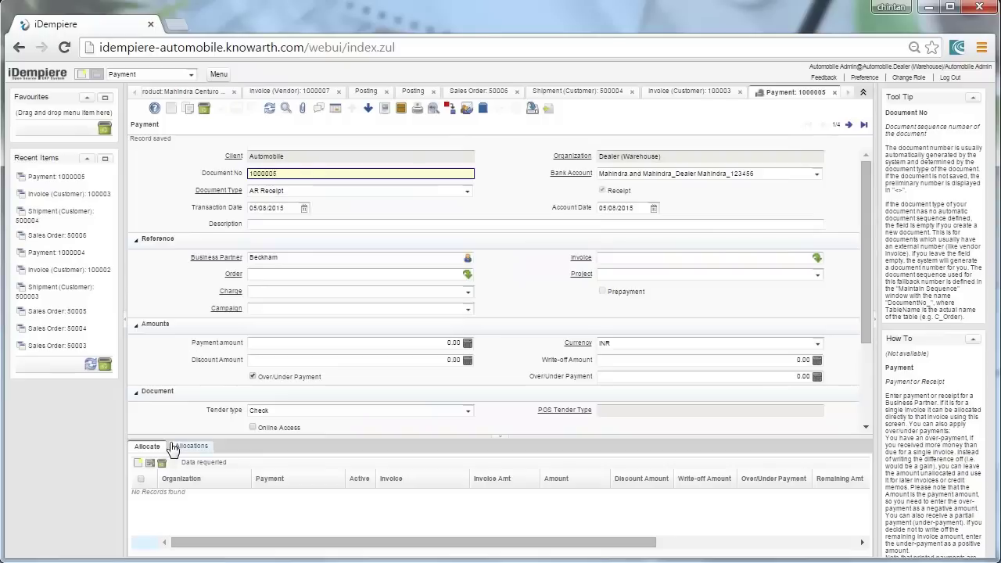
pyautogui.click(139, 462)
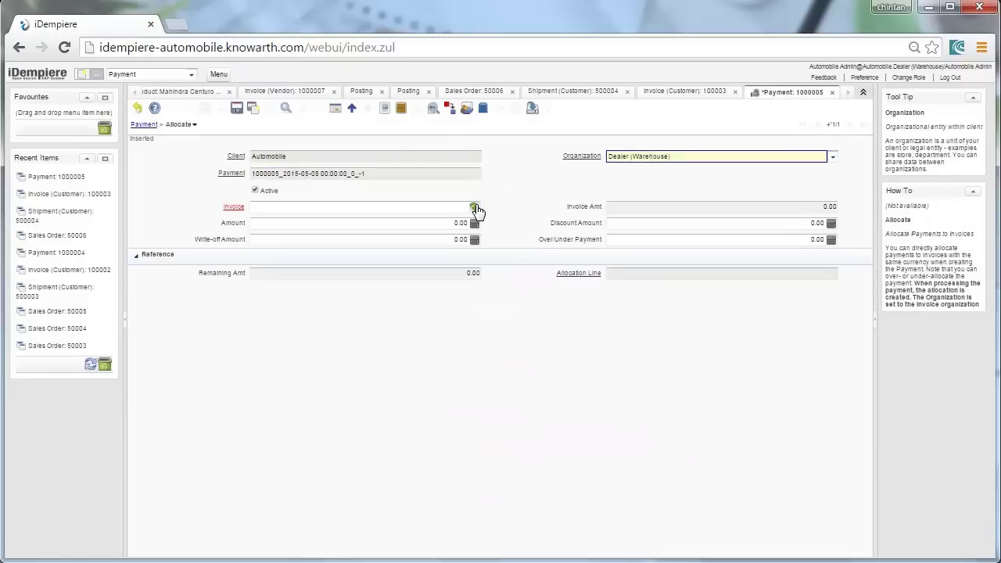
pyautogui.click(475, 207)
pyautogui.click(126, 493)
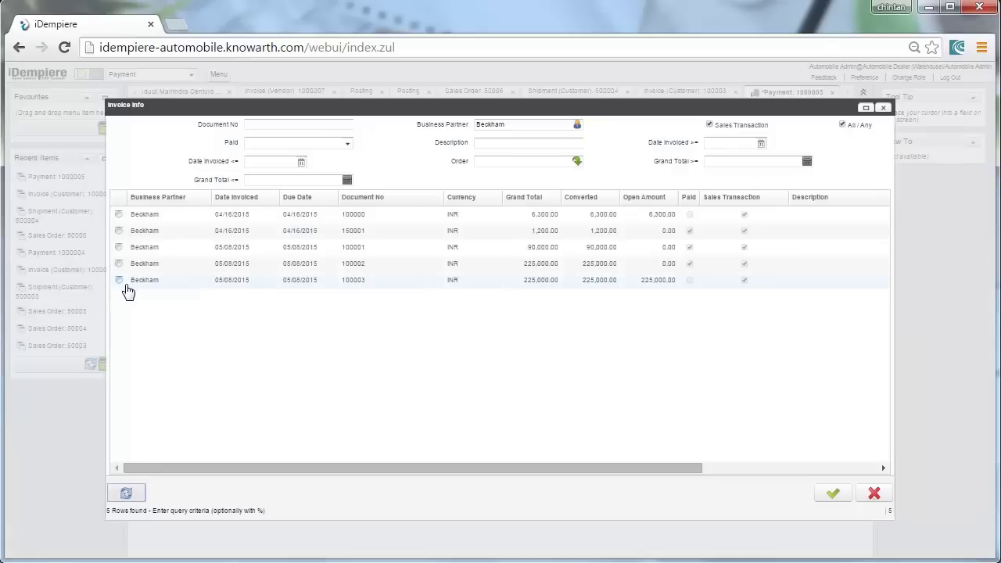
pyautogui.click(118, 280)
pyautogui.click(849, 498)
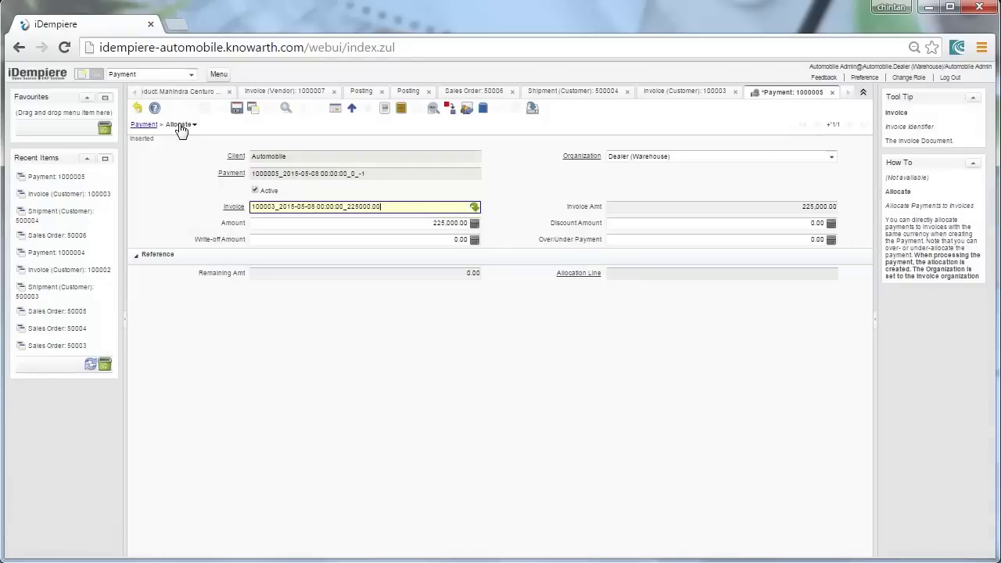
pyautogui.click(237, 107)
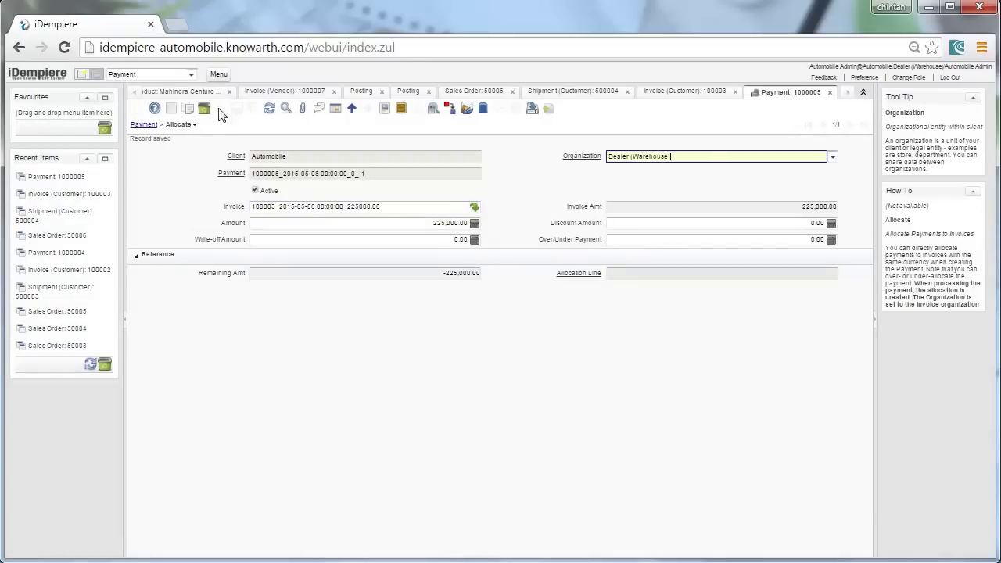
# - Return to the parent payment record and set its payment amount to 225,000.00
pyautogui.click(144, 125)
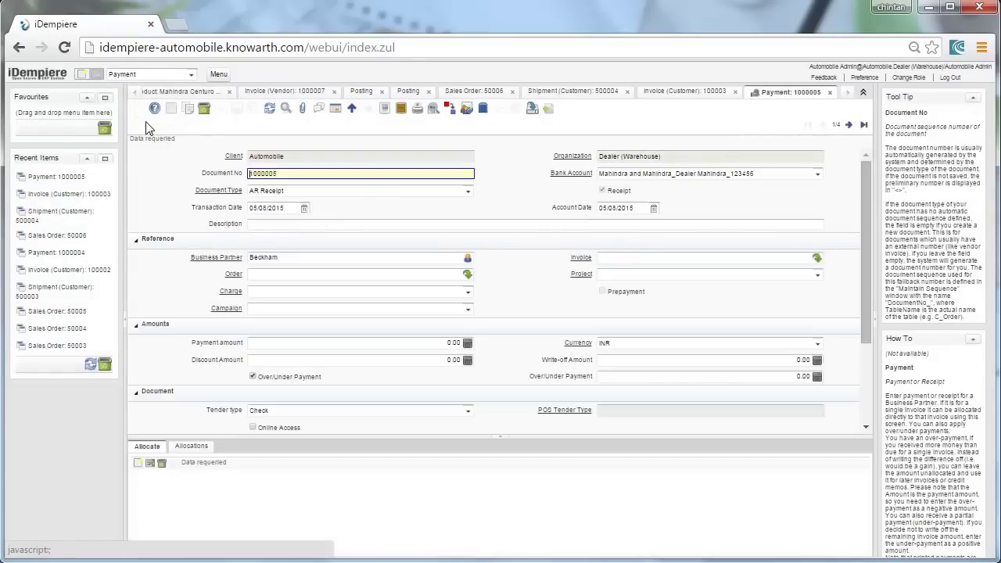
pyautogui.click(452, 344)
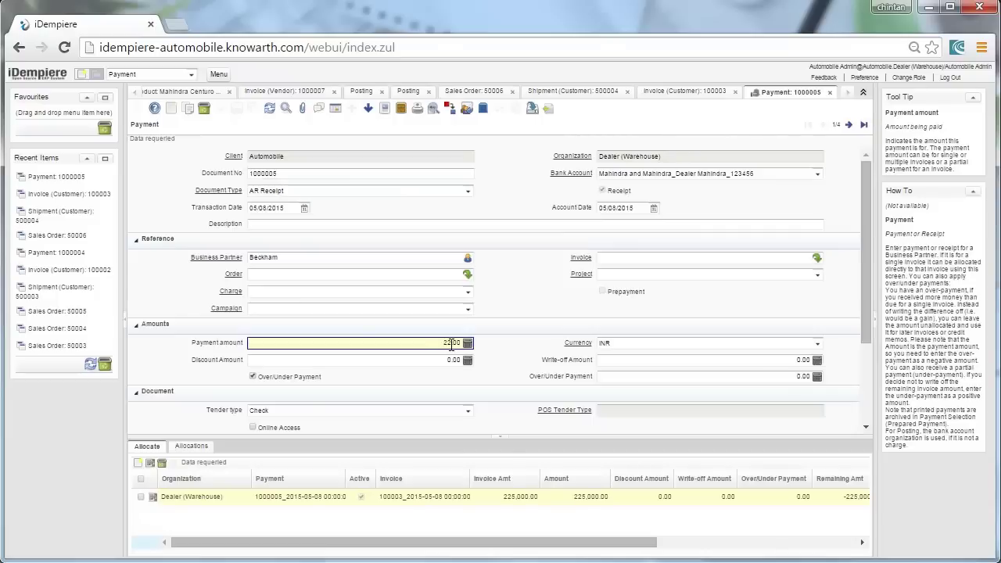
pyautogui.press('Tab')
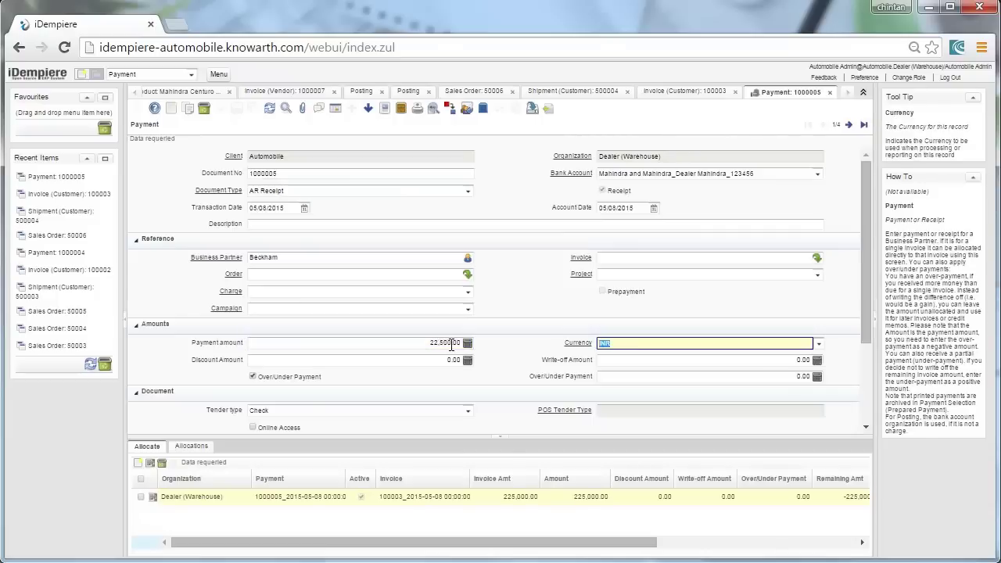
pyautogui.click(452, 345)
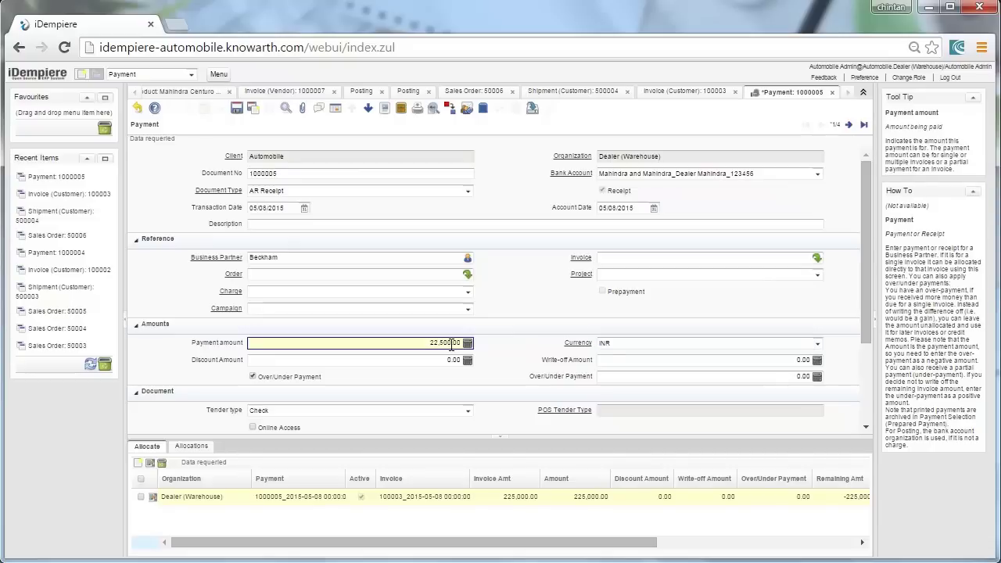
pyautogui.write('0')
pyautogui.press('Tab')
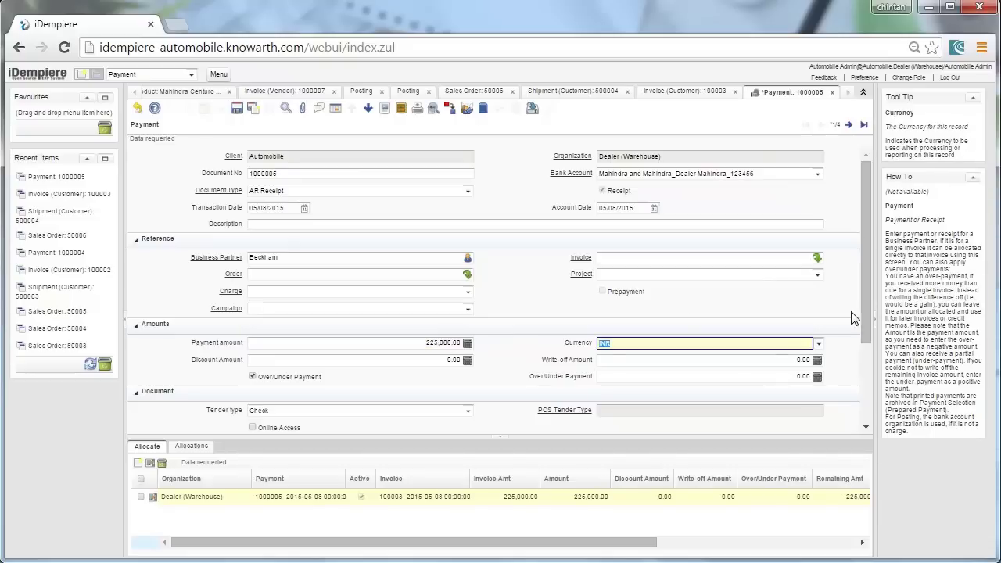
# - Complete the AR Receipt payment through its document action
pyautogui.moveTo(870, 312); pyautogui.dragTo(872, 399)
pyautogui.click(790, 416)
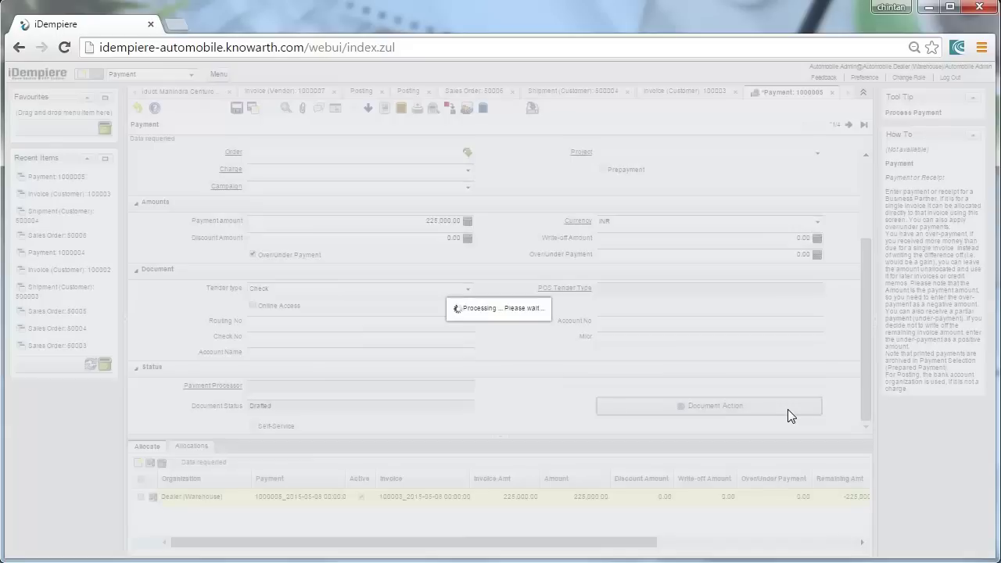
pyautogui.click(549, 376)
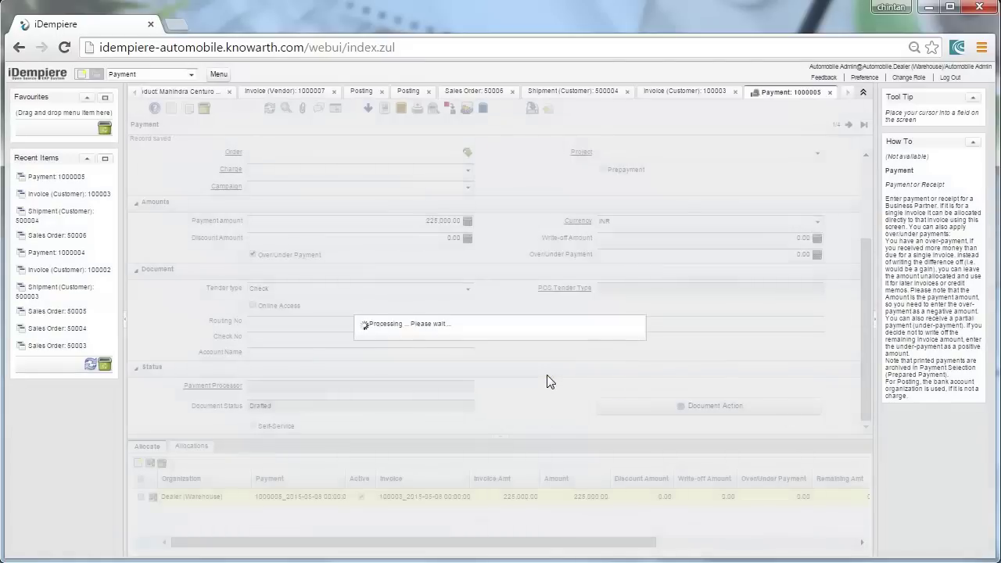